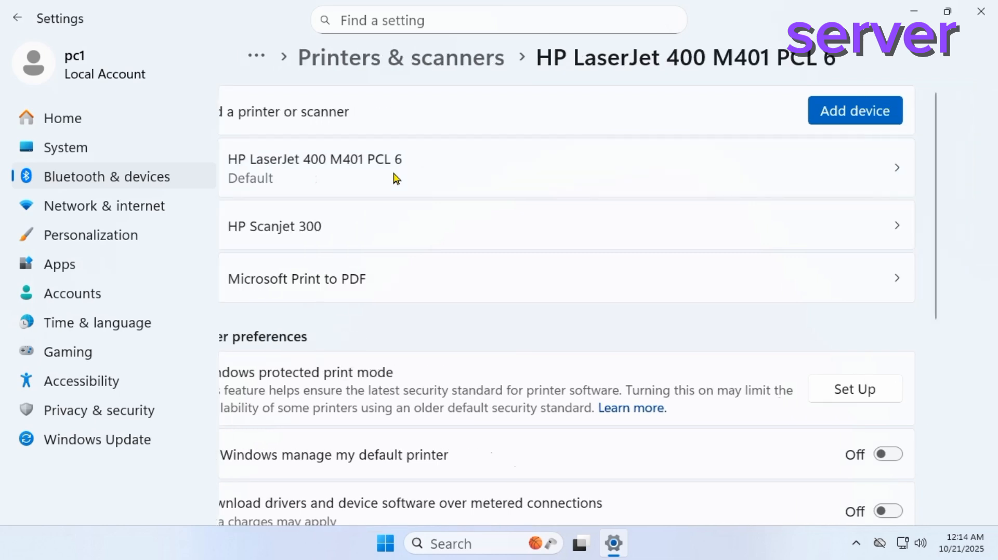
Open Devices and Printers and bring up the printer properties of the HP LaserJet 400 M401 PCL 6
scroll(408, 274, down, 3)
scroll(411, 348, down, 1)
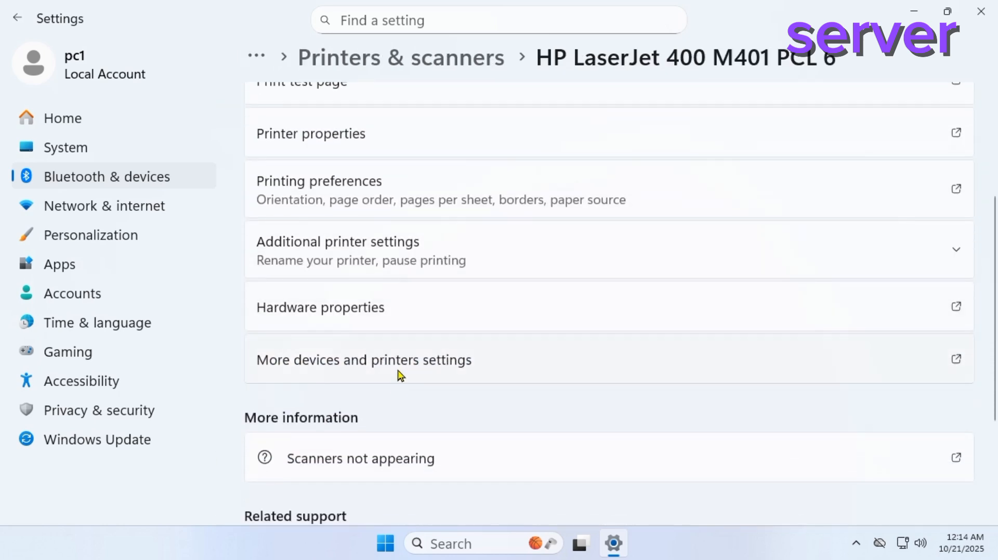
click(398, 370)
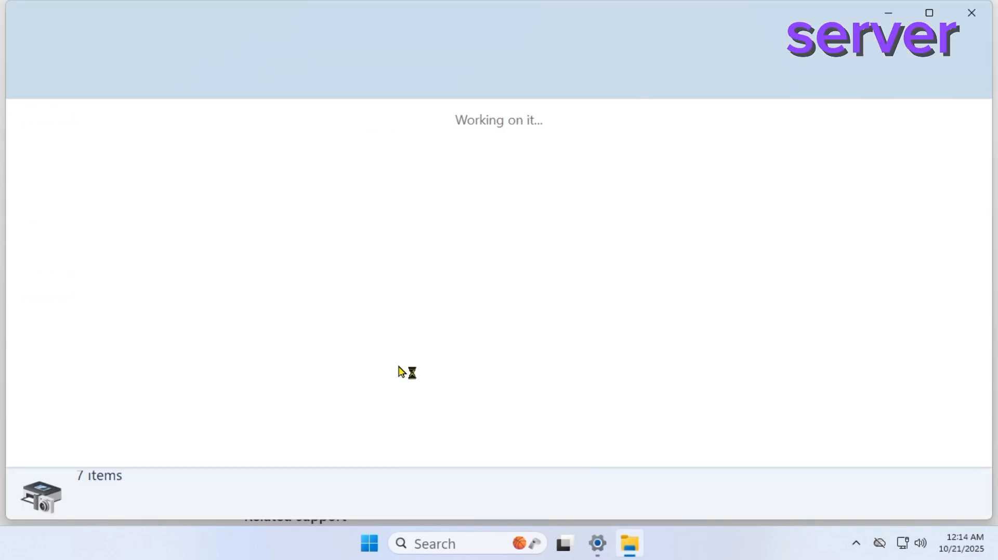
click(50, 385)
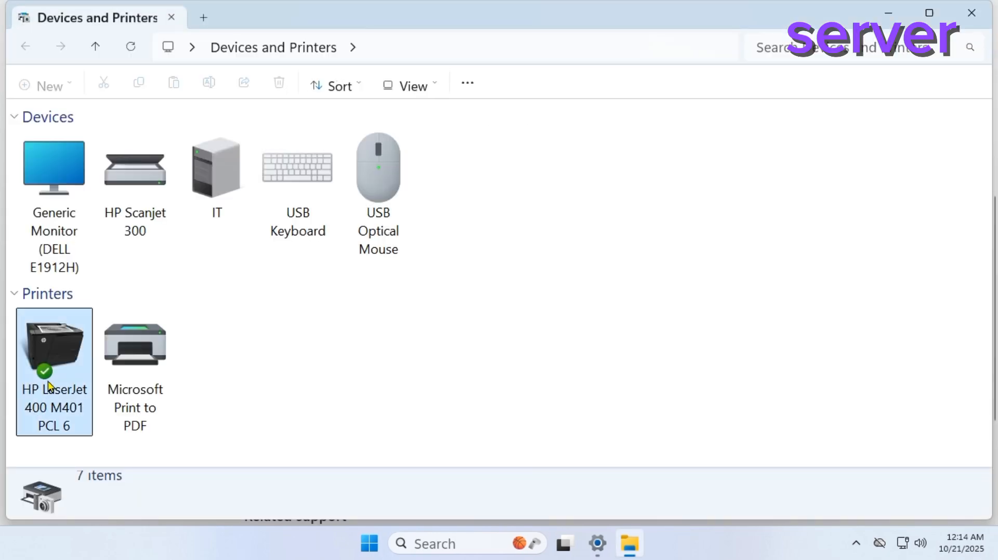
right_click(50, 386)
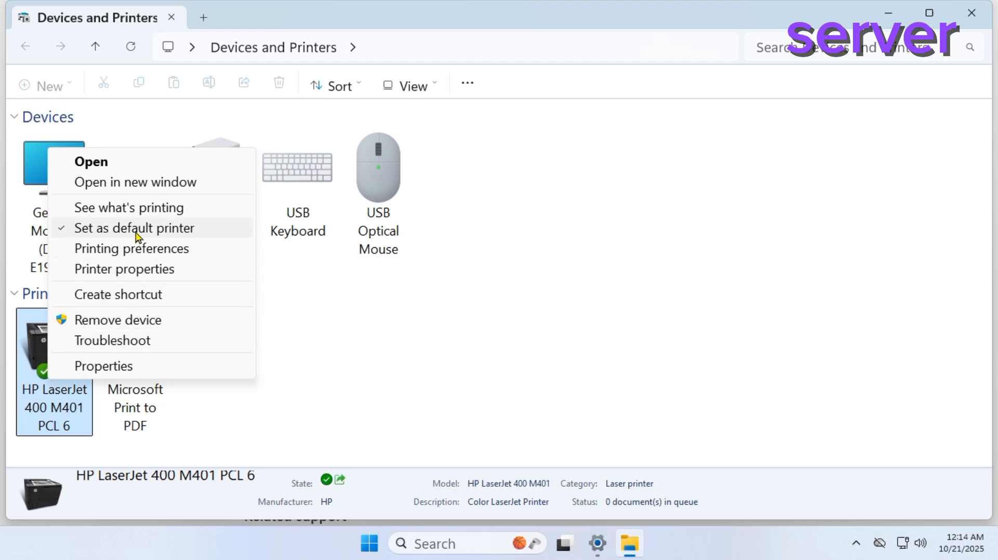
click(120, 270)
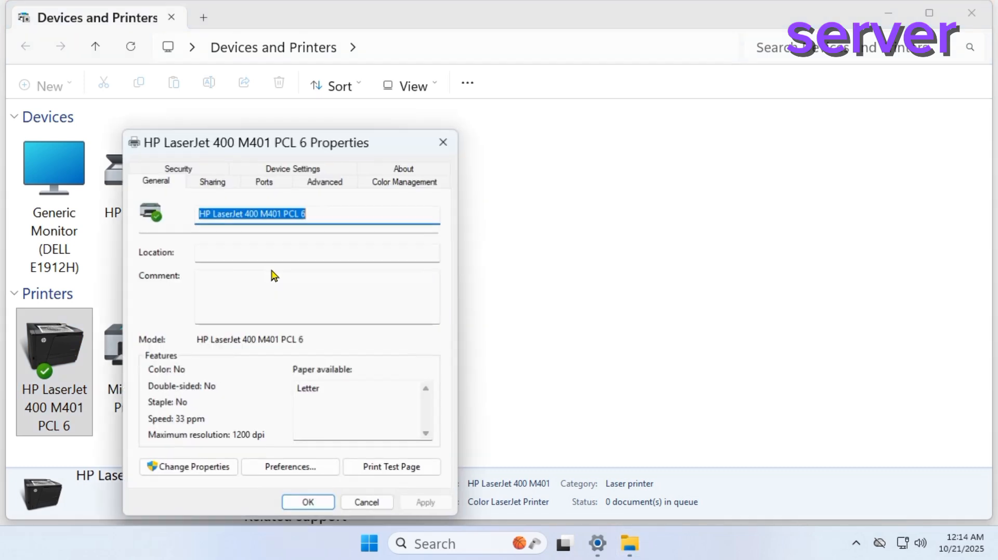
Unlock the printer's sharing options, accept sharing with client-side rendering under the name HP LaserJet 400 M401 PCL 6, and close Devices and Printers
click(218, 183)
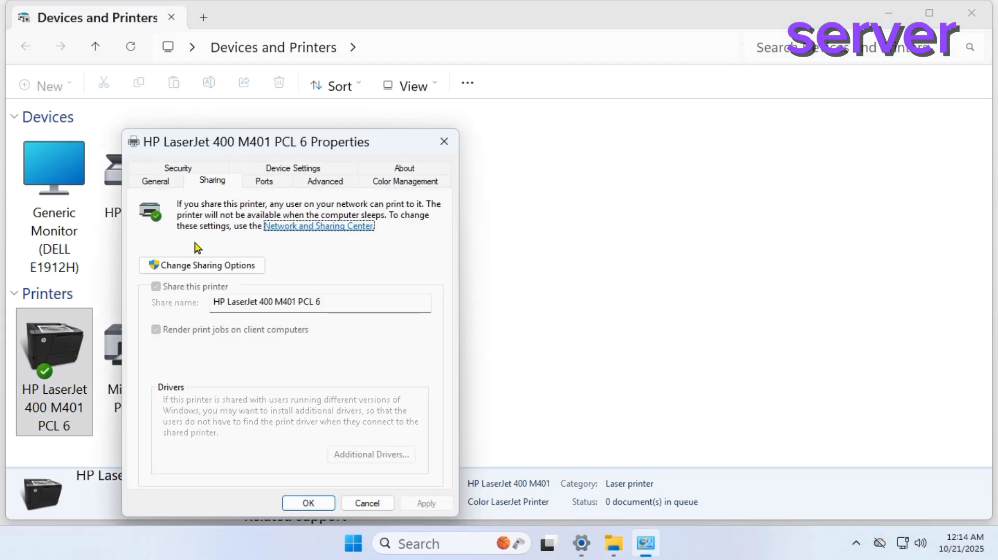
click(187, 263)
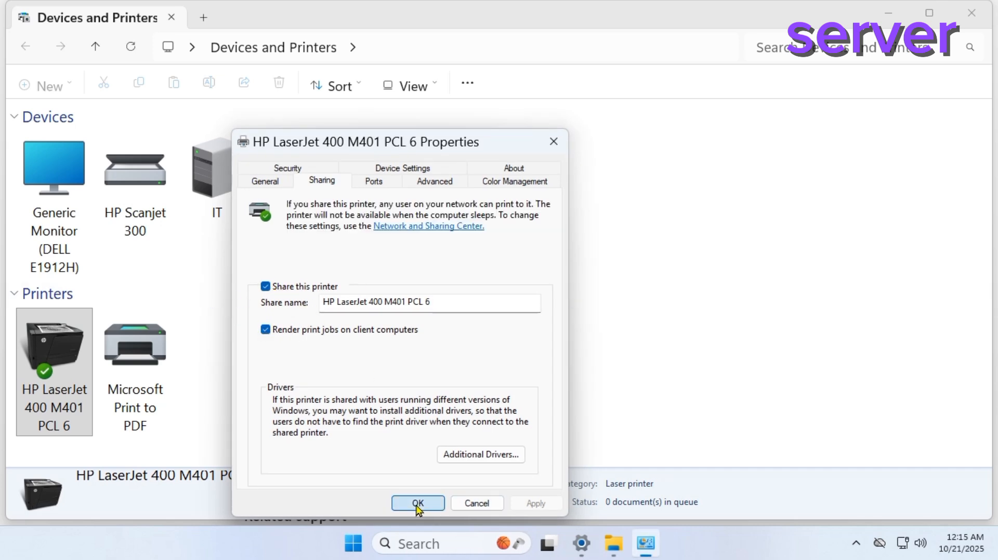
click(418, 503)
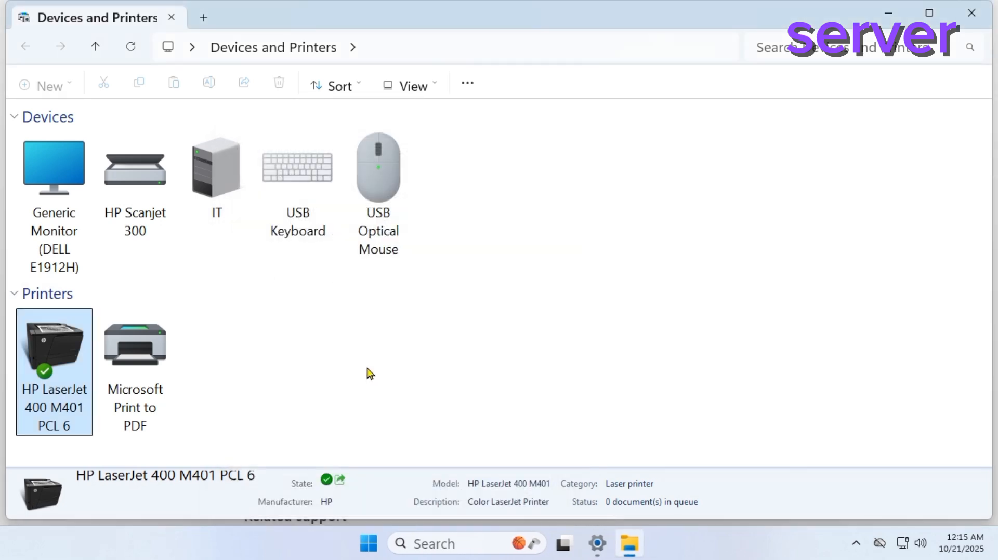
click(972, 7)
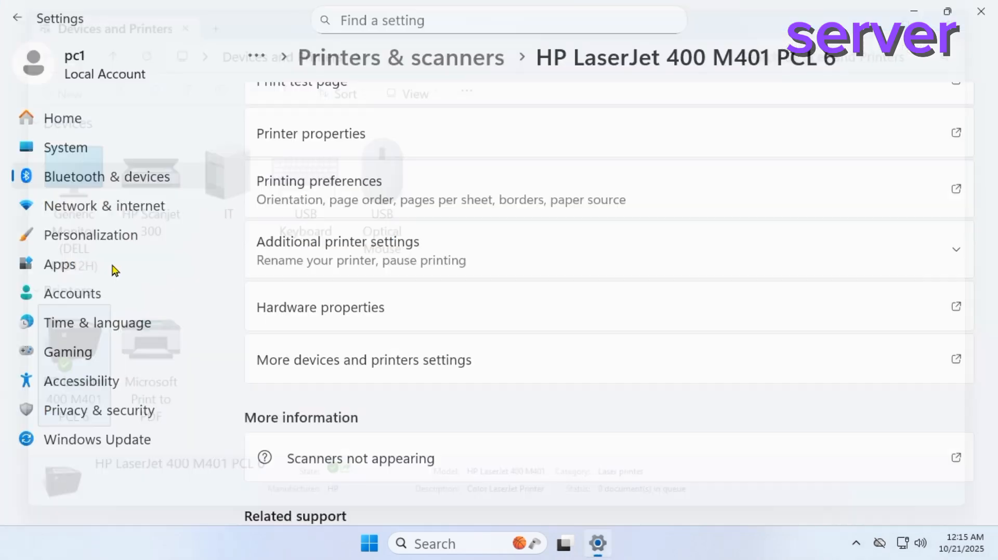
Check the network profile type of the Ethernet connection and return to the network overview
click(102, 206)
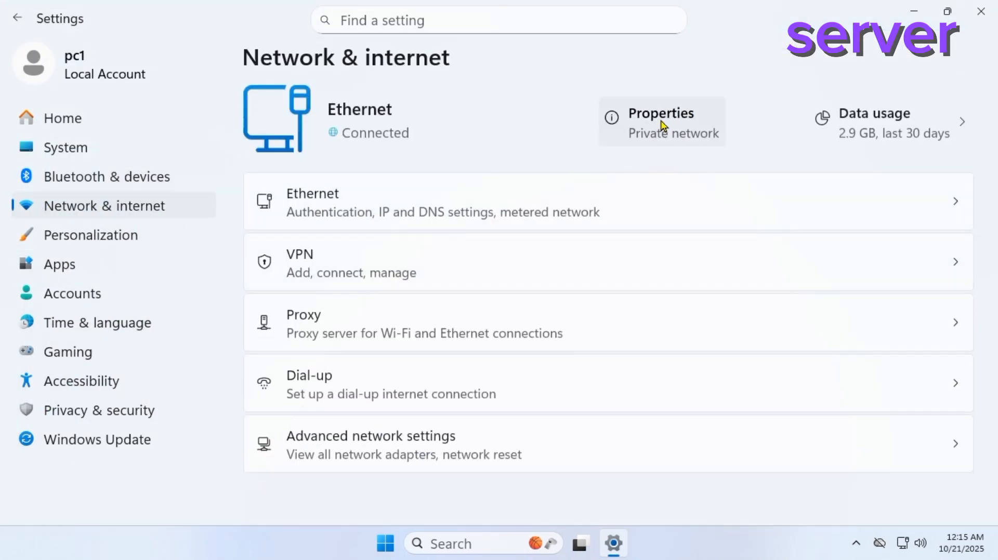
click(655, 151)
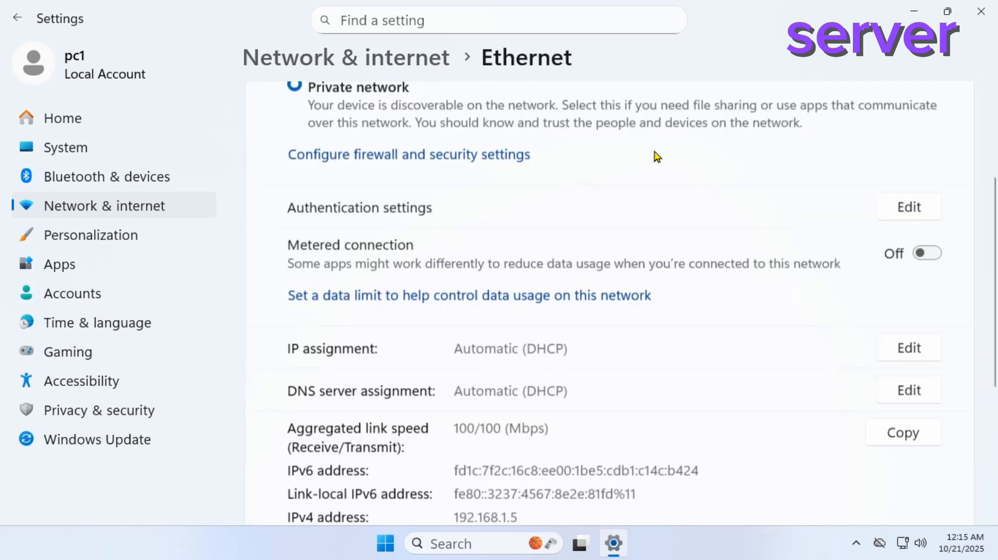
scroll(653, 156, up, 3)
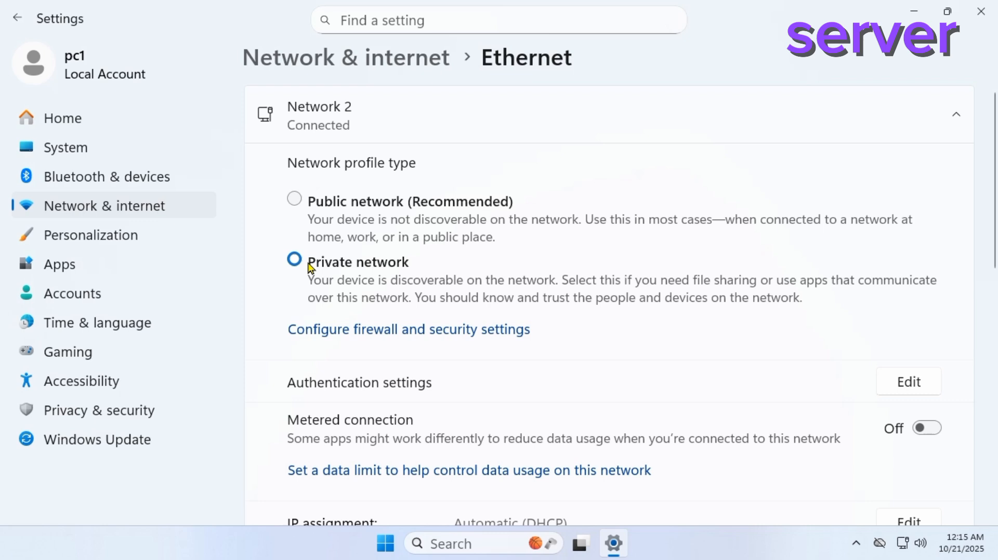
click(17, 17)
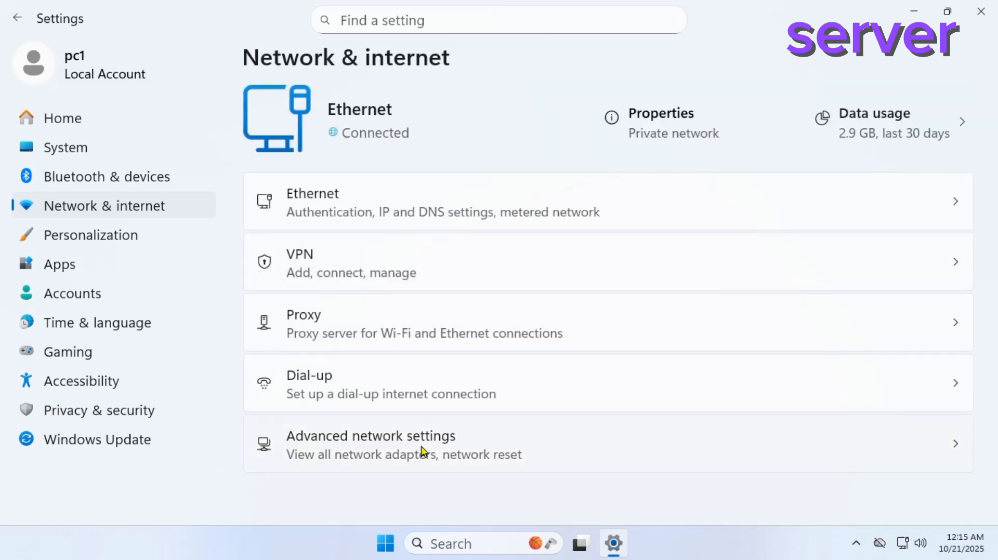
click(424, 452)
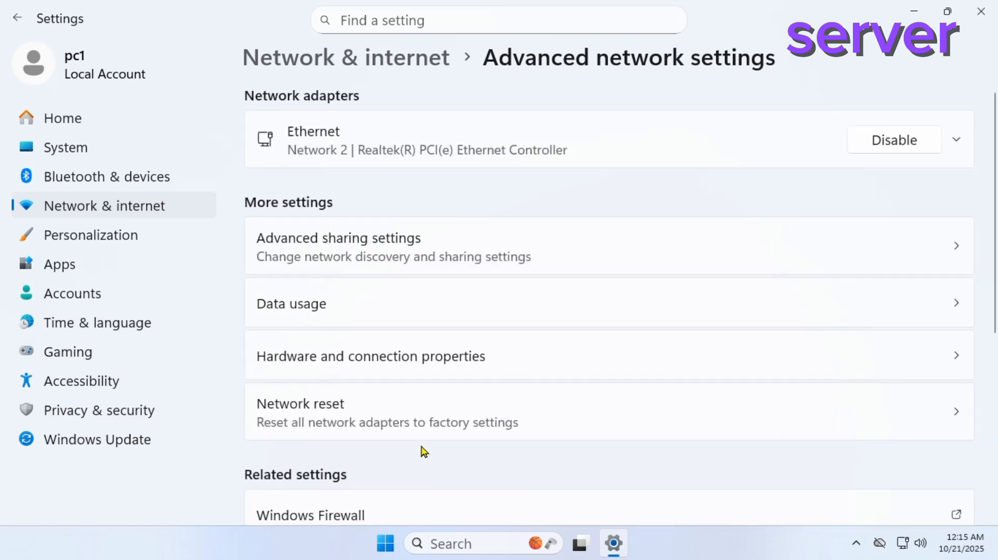
scroll(477, 322, down, 5)
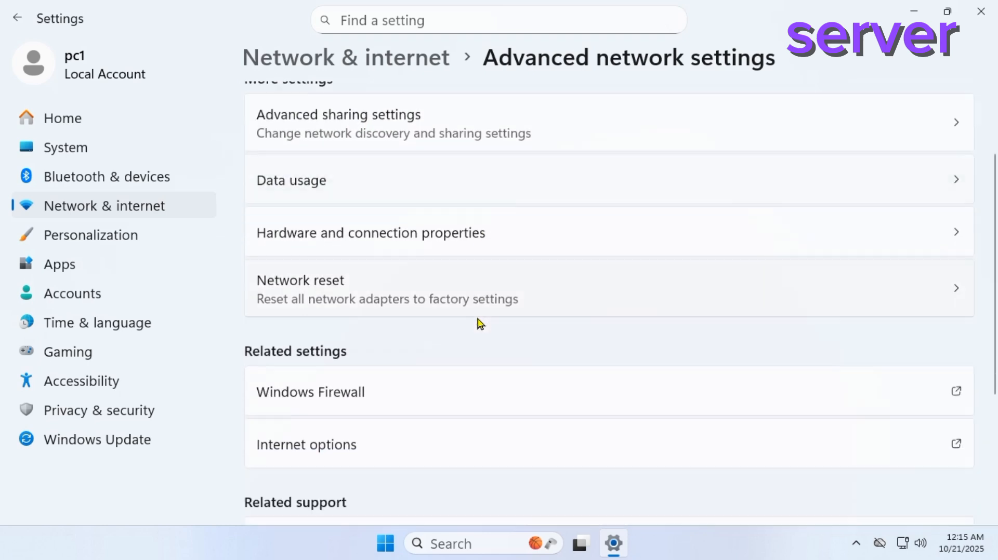
scroll(477, 325, down, 2)
scroll(477, 325, up, 2)
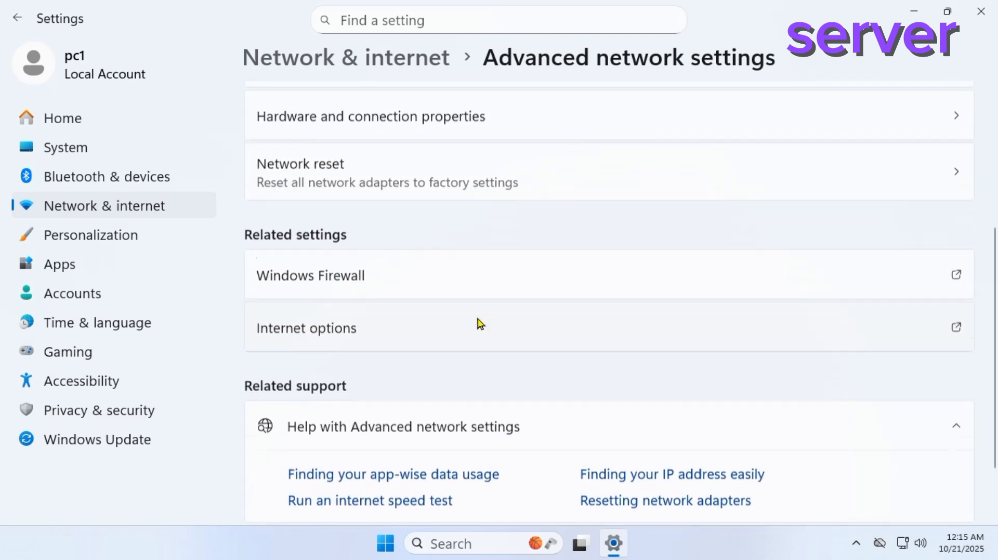
click(18, 18)
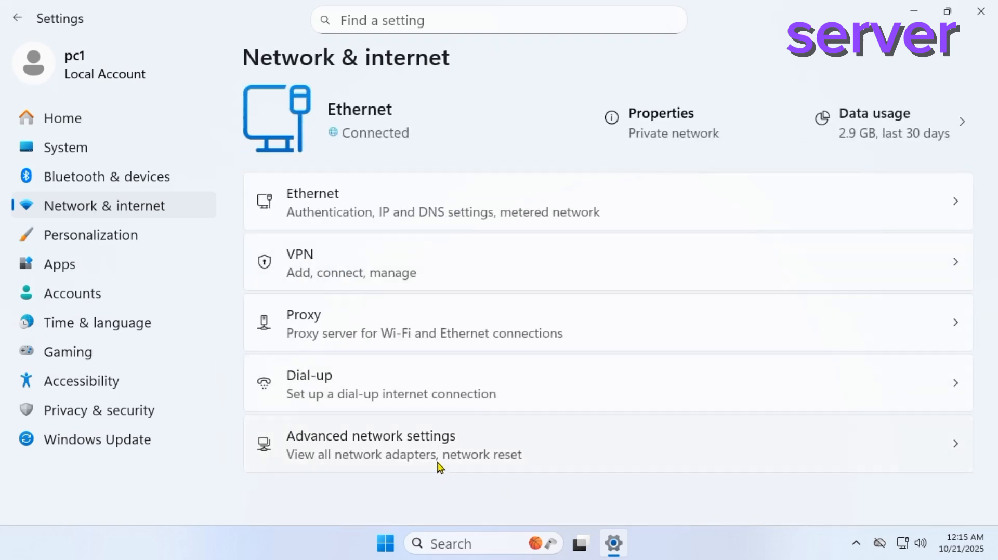
Review the advanced sharing settings for private, public and all networks, then close Settings
click(465, 448)
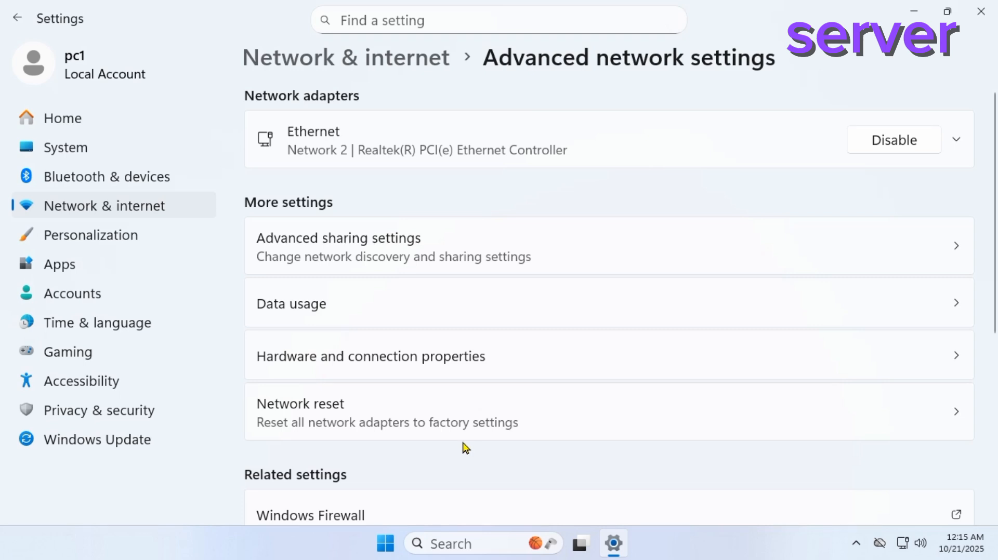
click(424, 252)
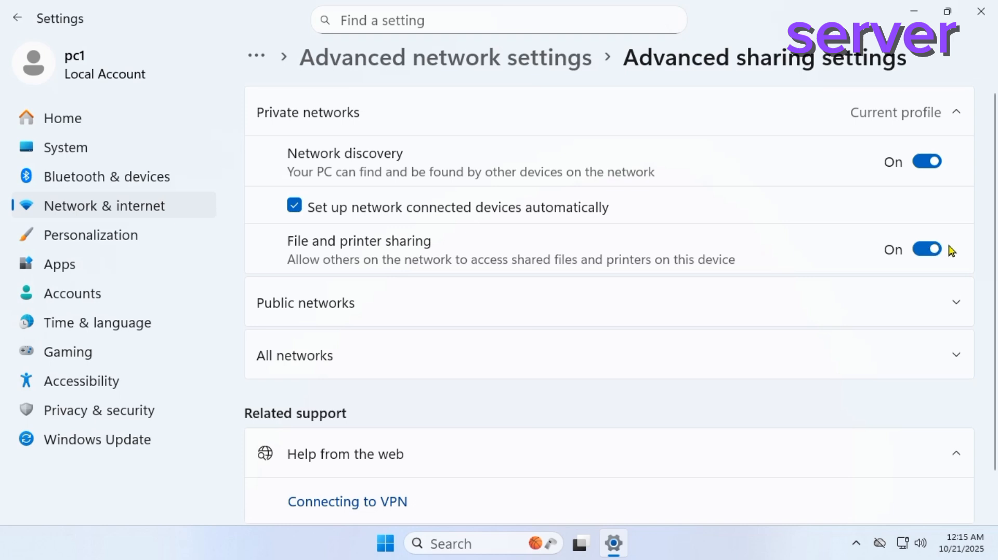
click(957, 305)
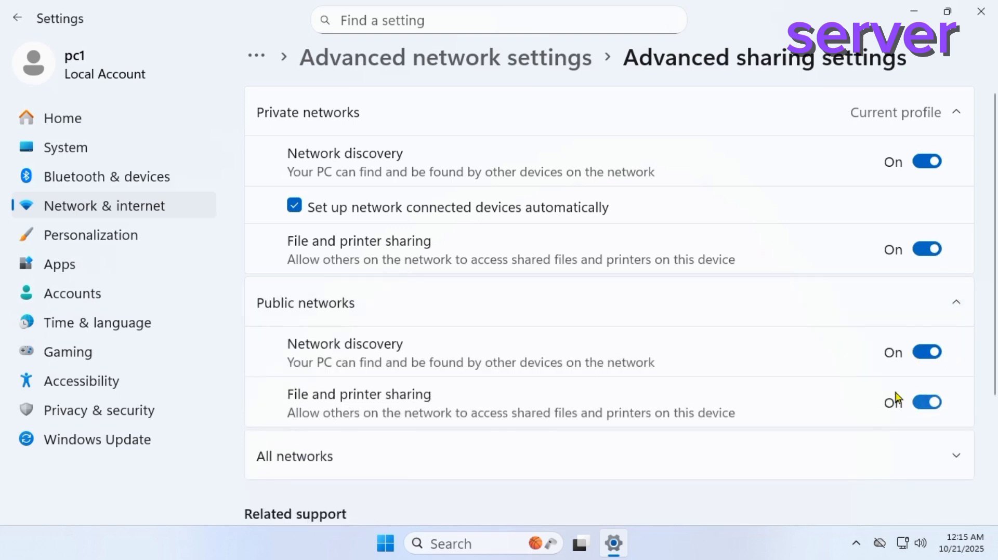
scroll(897, 399, down, 1)
click(951, 390)
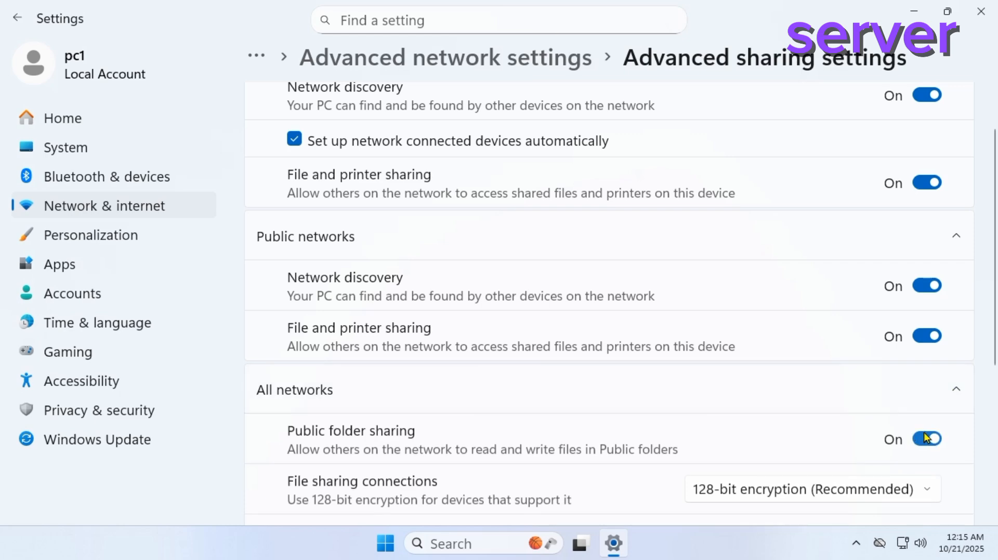
click(981, 10)
Search for "turn", open Windows Features in a maximized window, and expand Print and Document Services
click(479, 543)
text(turn)
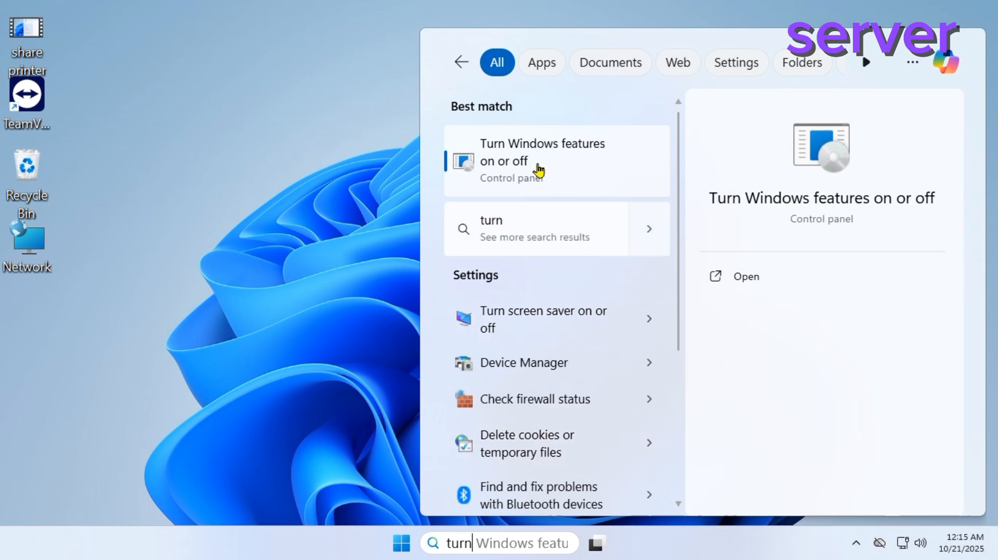
click(516, 164)
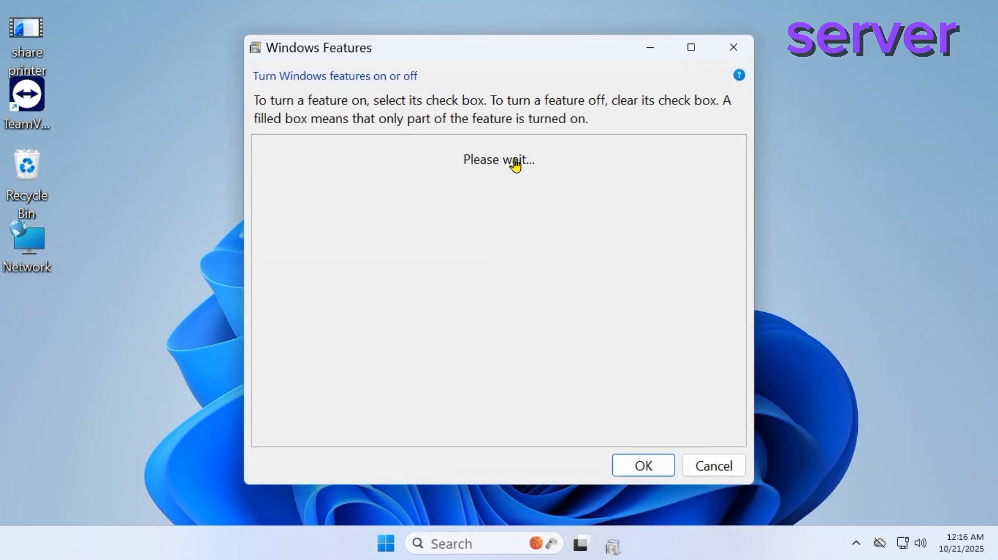
click(690, 47)
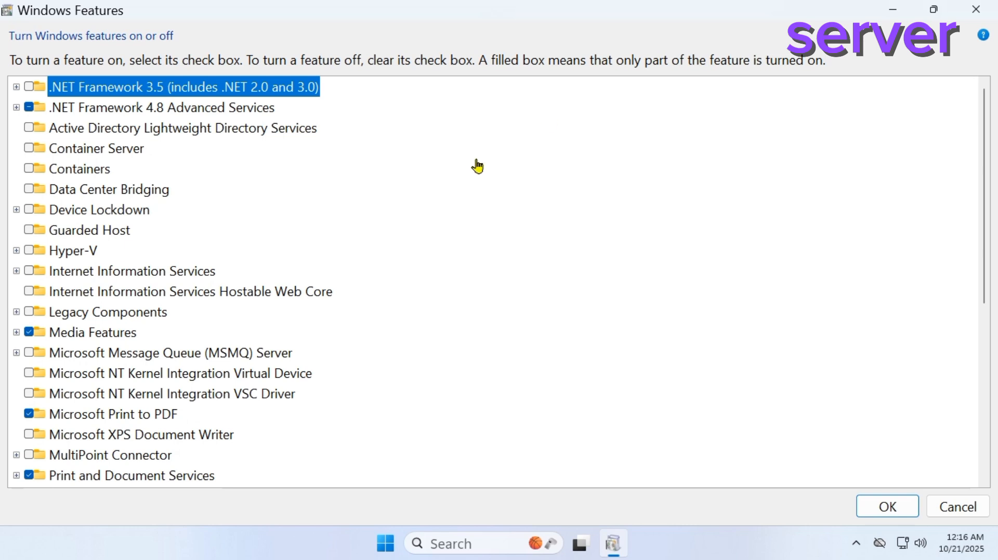
scroll(100, 317, down, 4)
scroll(100, 323, down, 2)
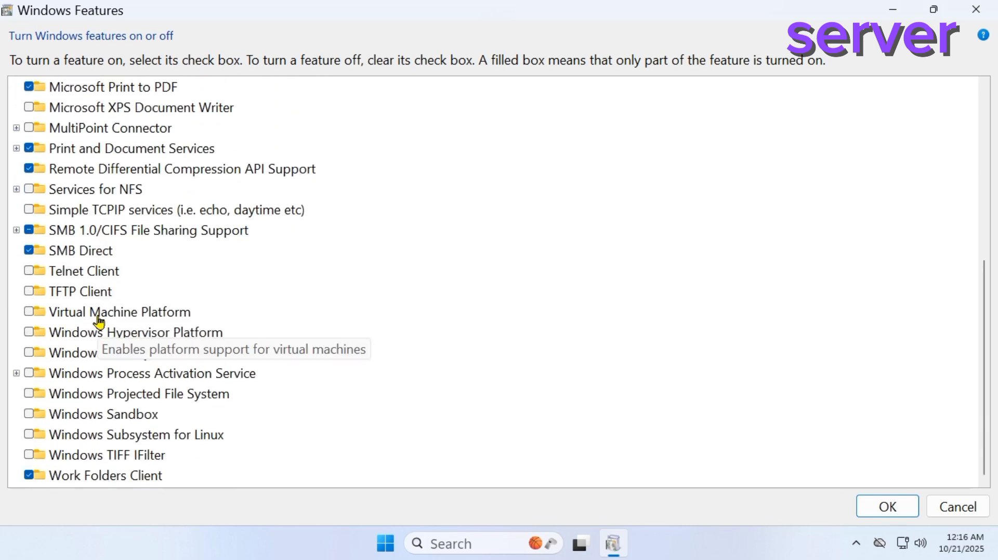
scroll(100, 324, up, 1)
scroll(100, 323, up, 1)
scroll(100, 324, down, 1)
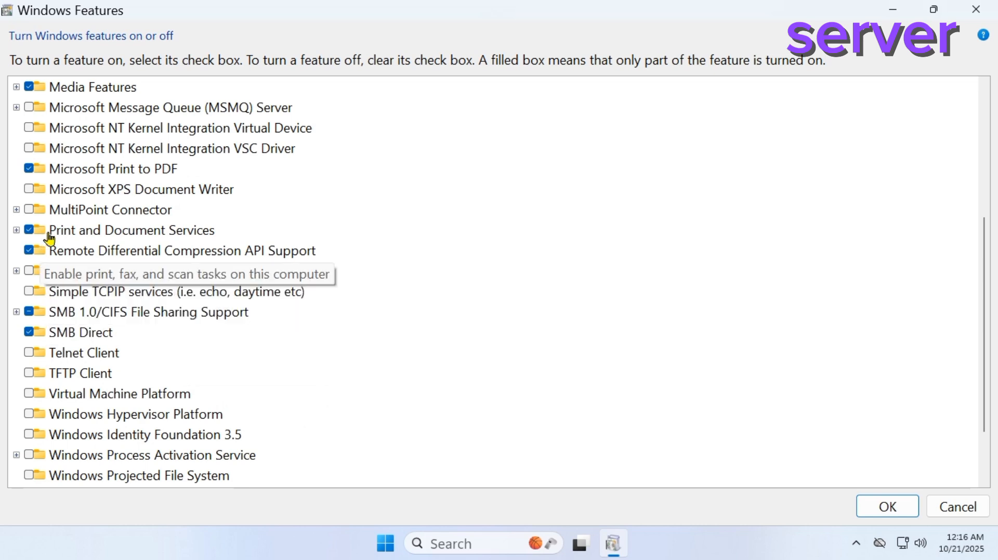
click(16, 230)
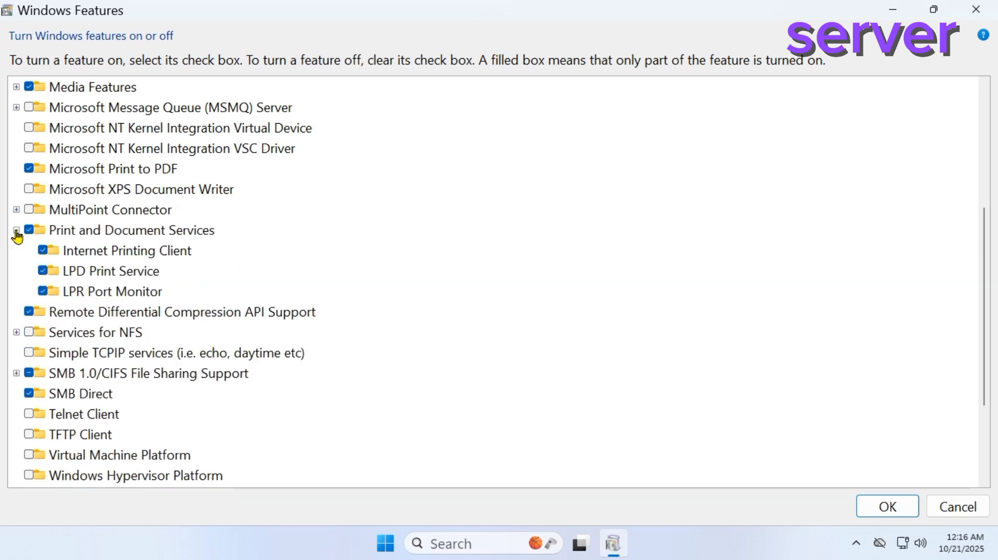
Turn Internet Printing Client, LPD Print Service and LPR Port Monitor off and back on, and accept the Windows features
click(43, 251)
click(44, 271)
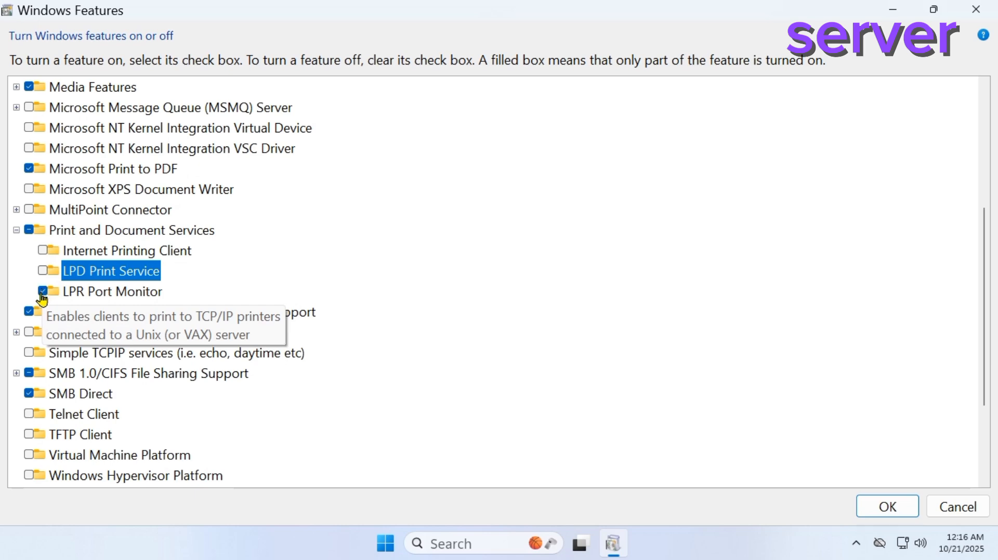
click(43, 291)
click(43, 251)
click(43, 271)
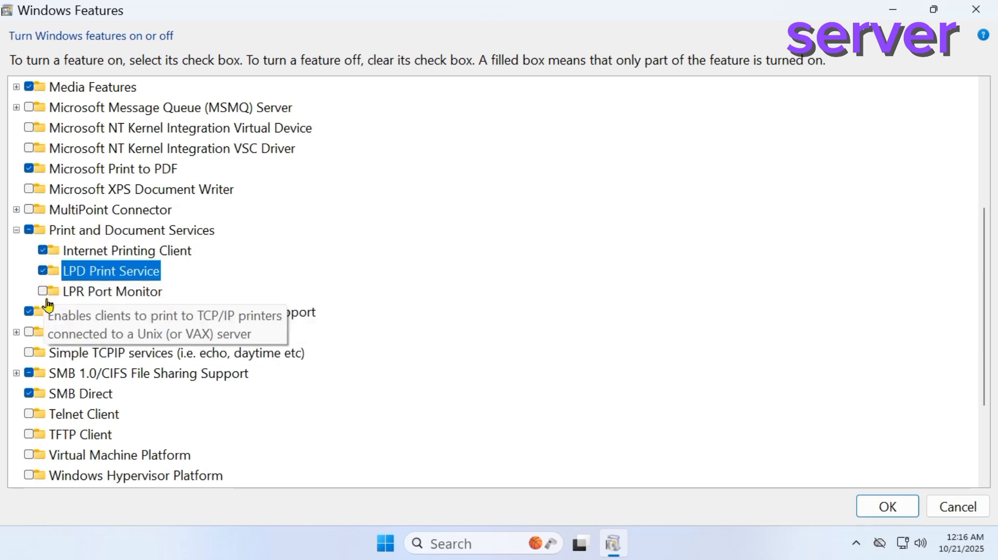
click(43, 291)
click(889, 500)
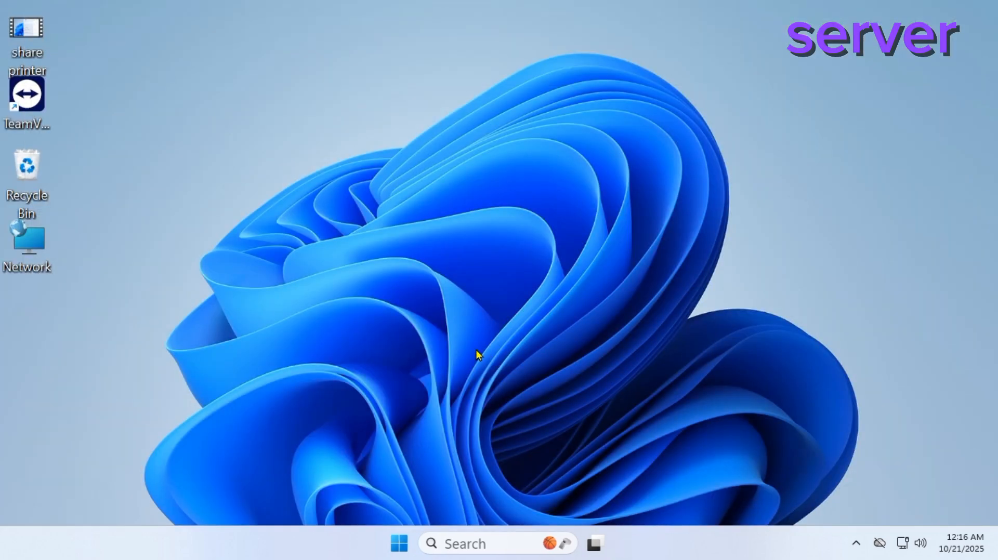
Launch the Registry Editor by running regedit
key(super+r)
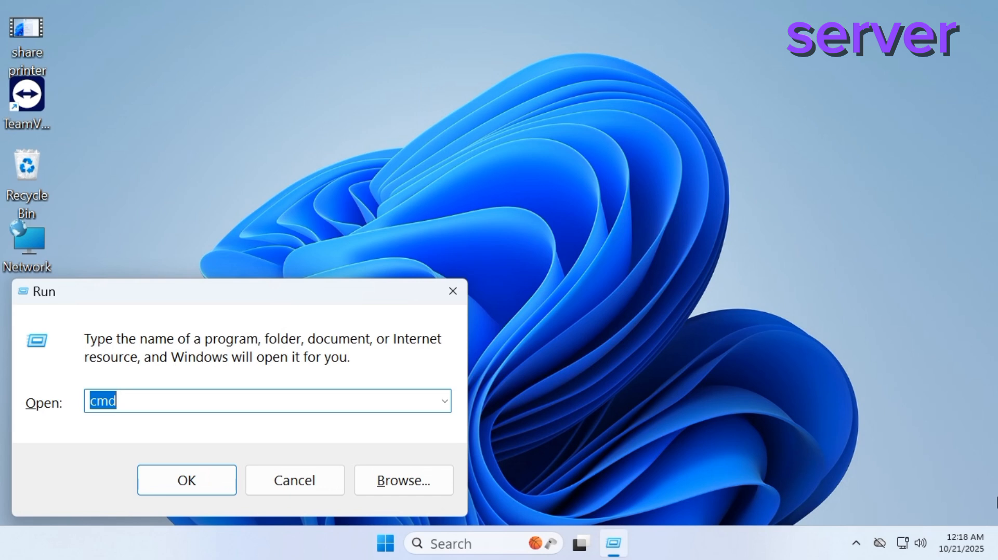
text(re)
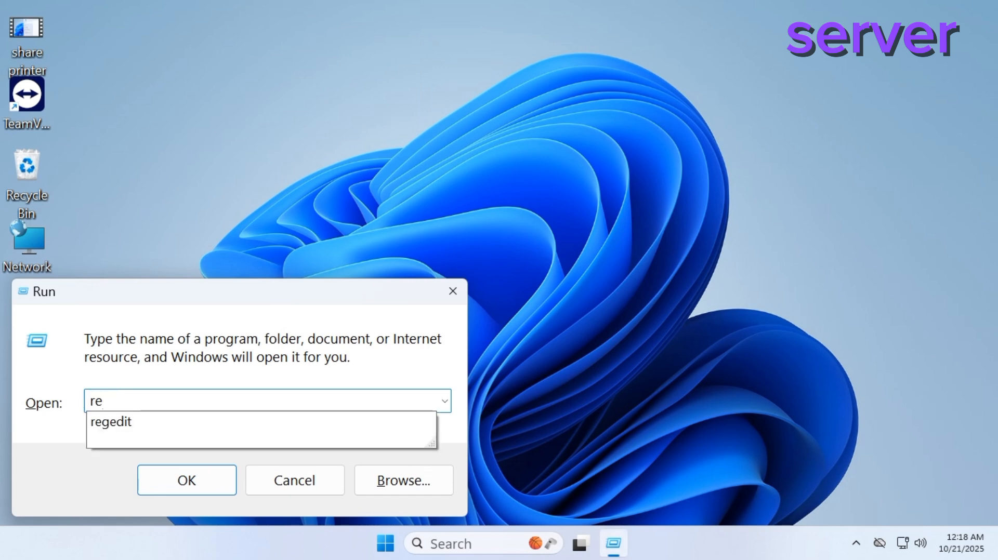
click(108, 422)
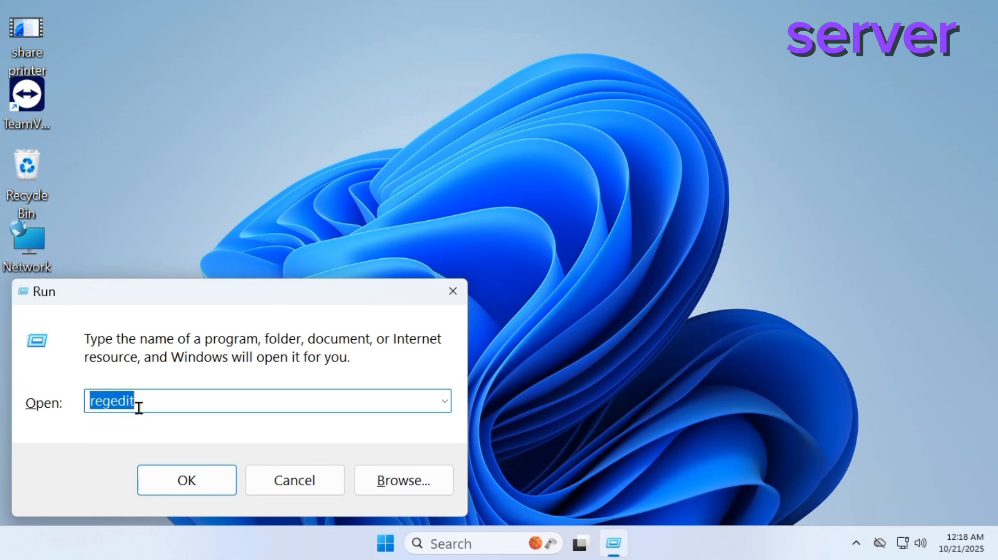
click(196, 482)
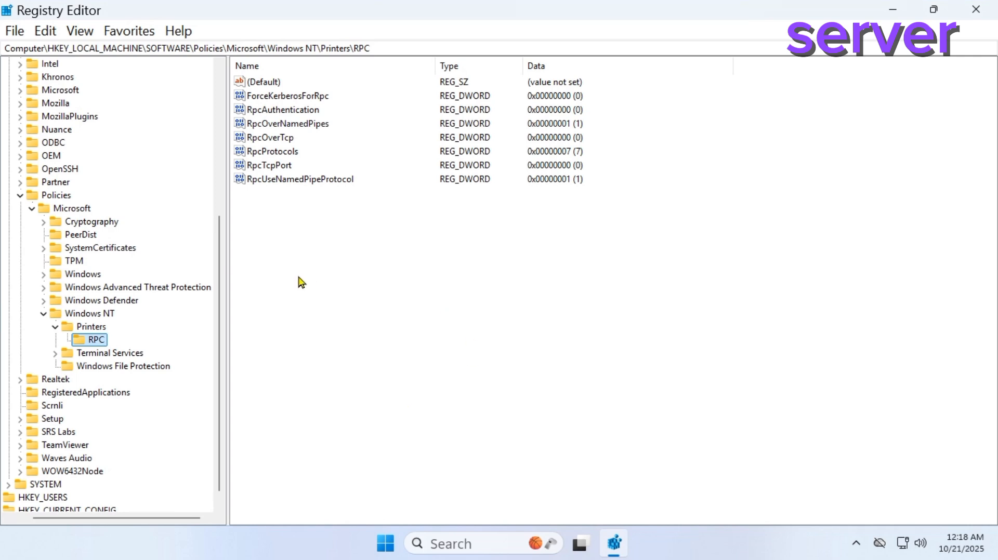
Collapse the Policies and SOFTWARE keys and the HKEY_LOCAL_MACHINE hive in the registry tree
scroll(48, 190, up, 3)
click(20, 314)
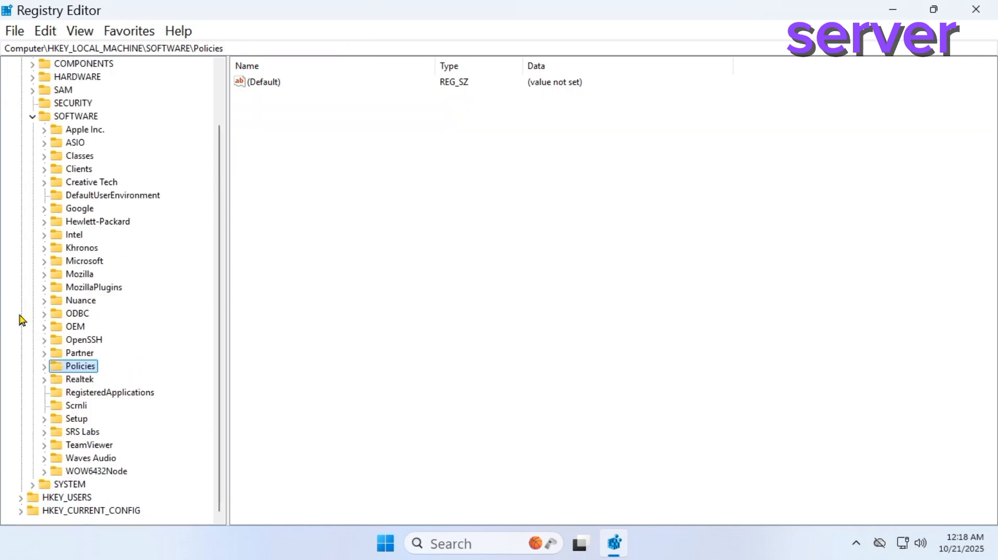
scroll(20, 320, up, 2)
click(32, 182)
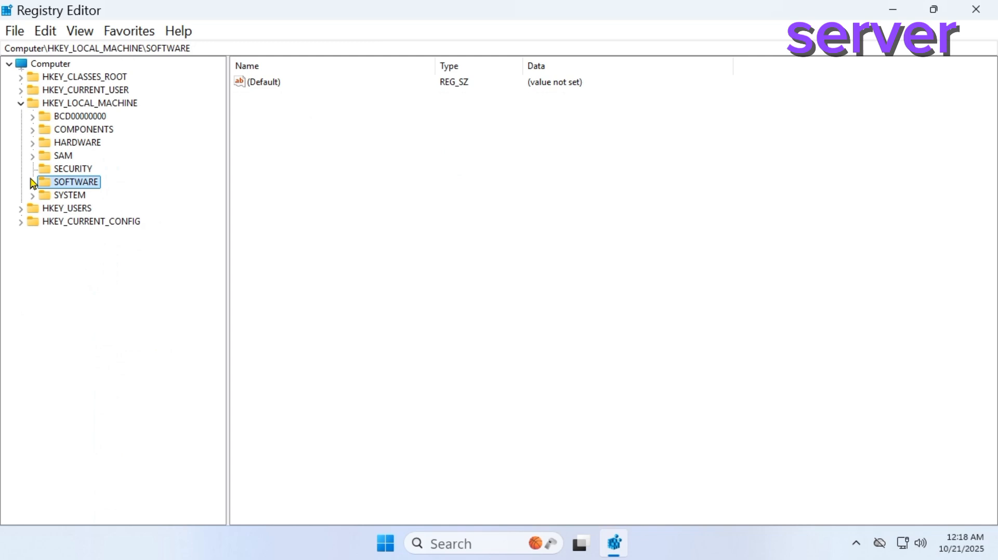
click(21, 103)
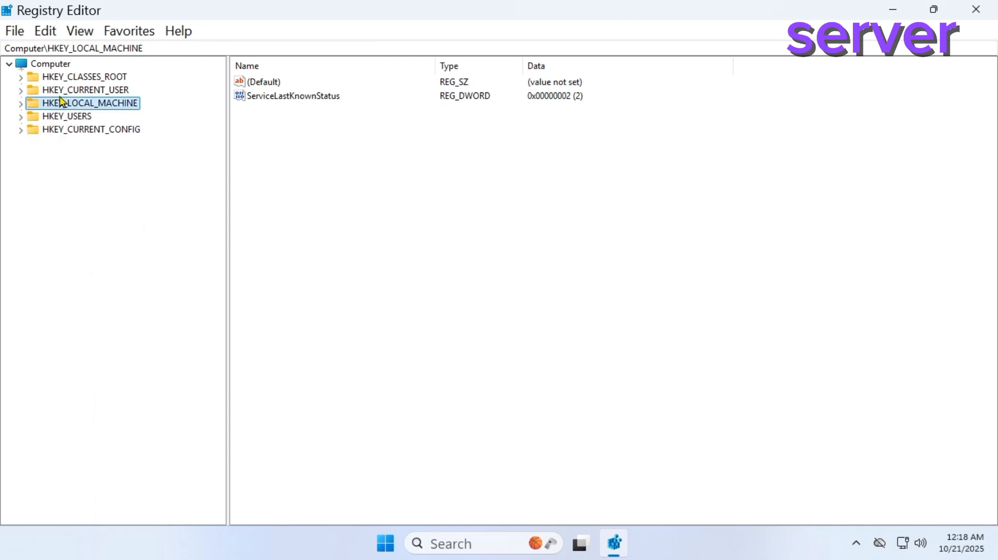
Expand HKEY_CURRENT_USER and select the key Software\Microsoft\Windows NT\CurrentVersion\Windows
click(21, 91)
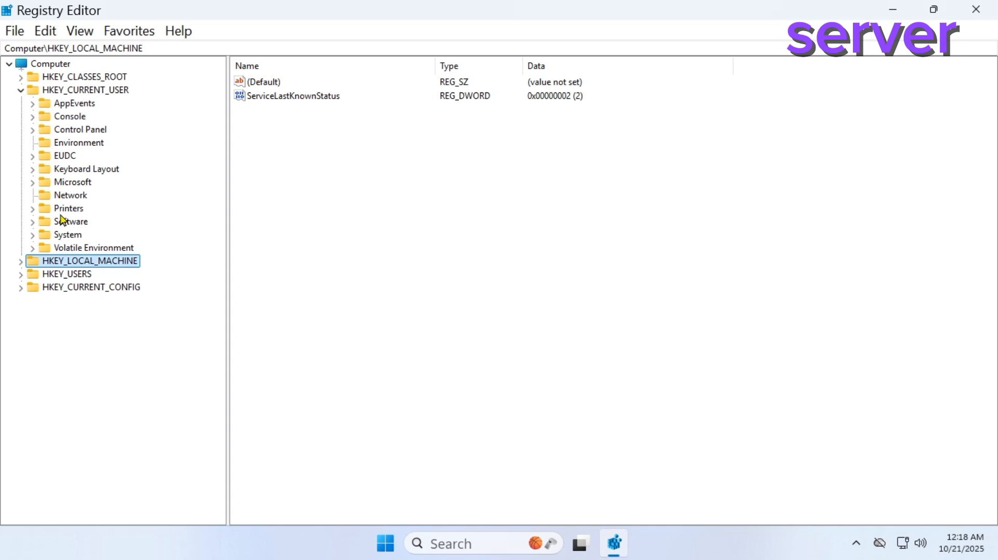
click(33, 223)
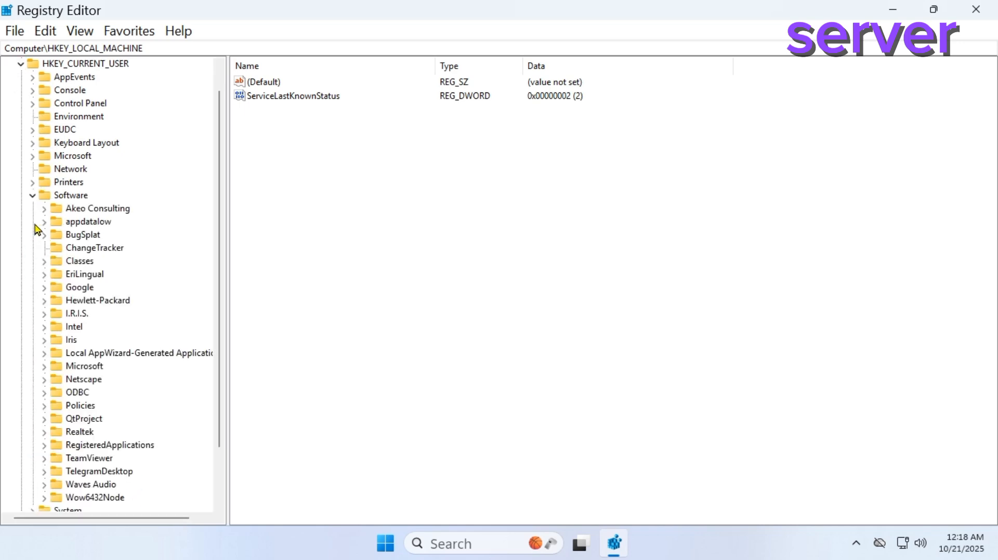
scroll(80, 320, down, 2)
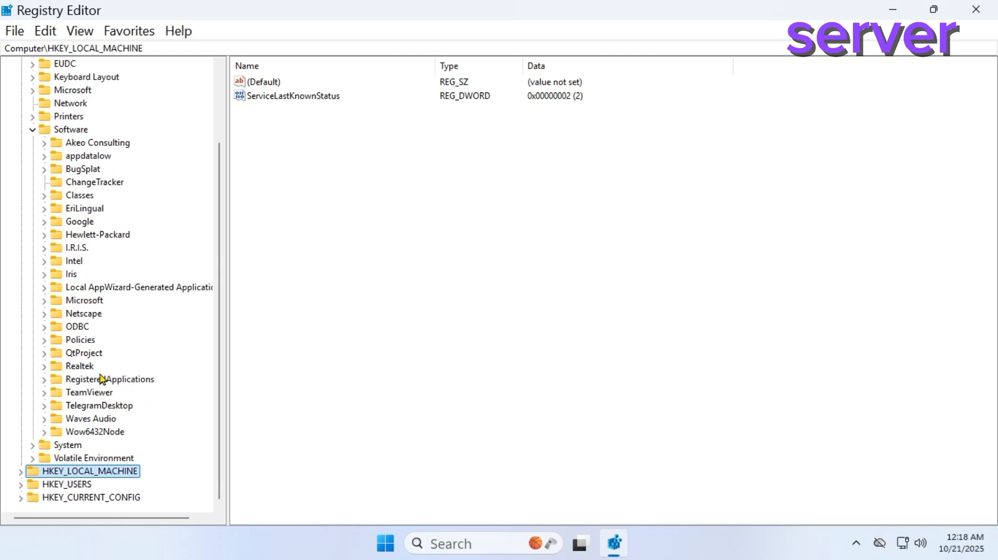
click(45, 302)
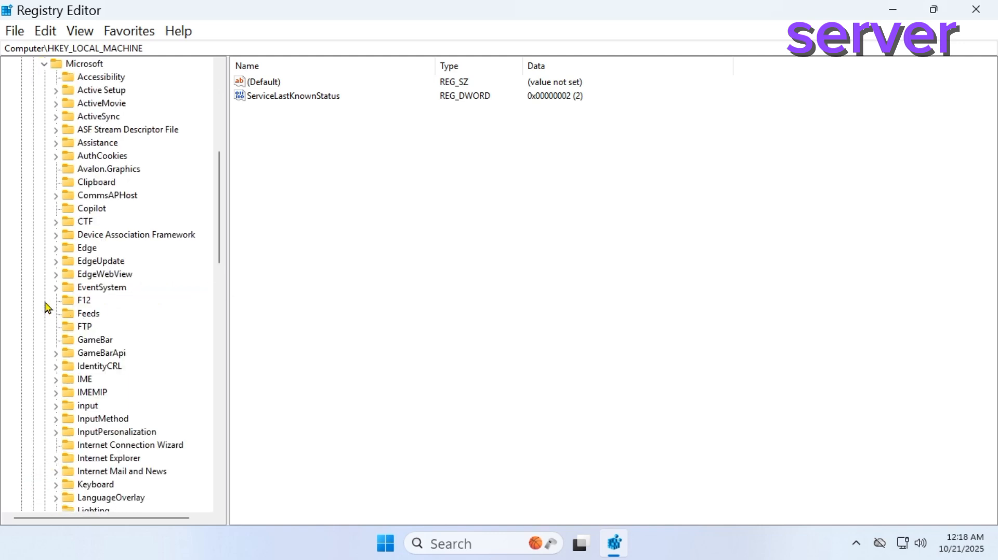
scroll(99, 317, down, 11)
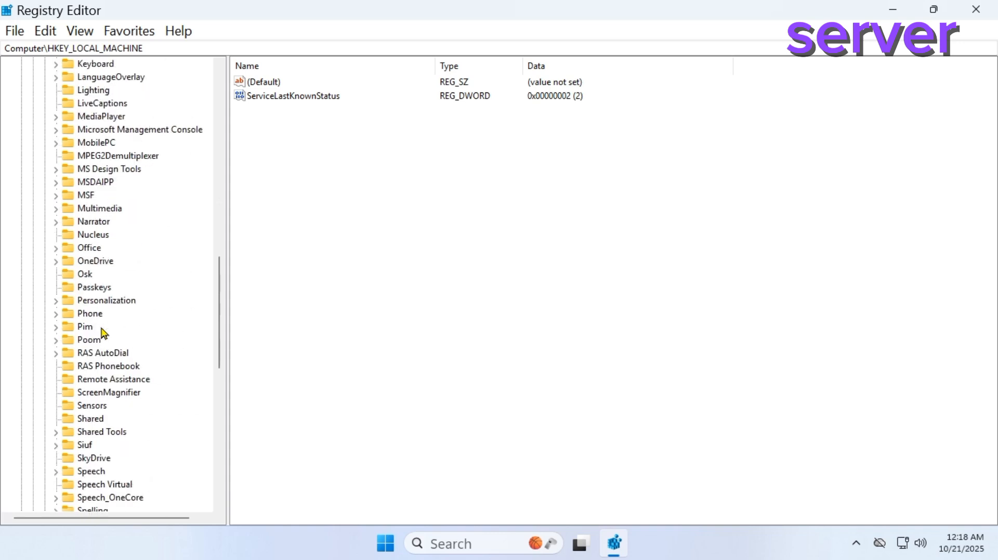
scroll(104, 333, down, 9)
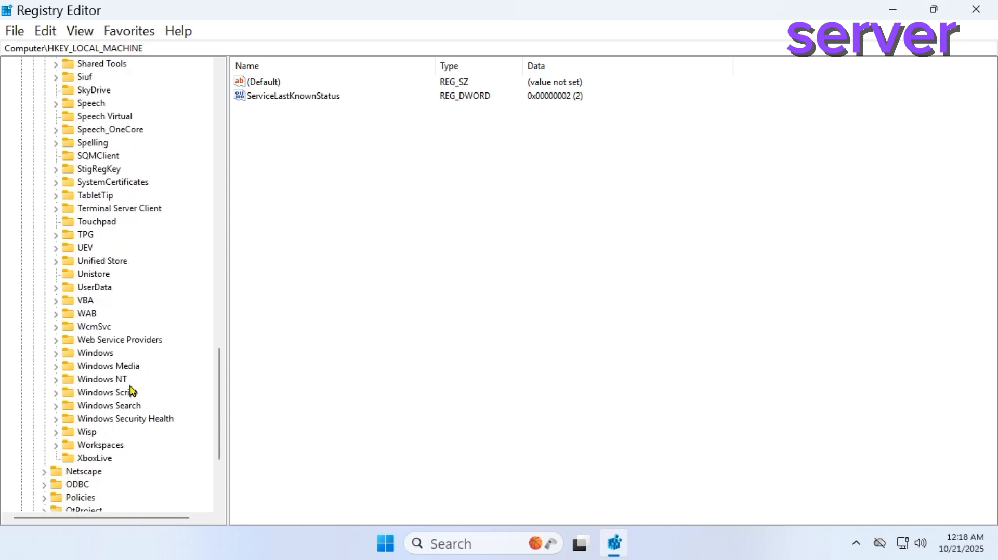
click(56, 380)
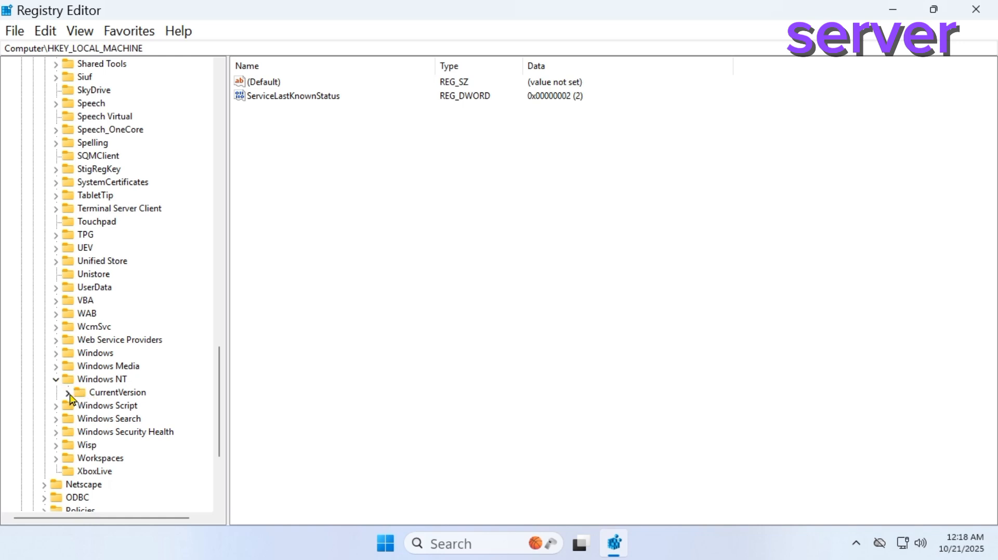
click(69, 394)
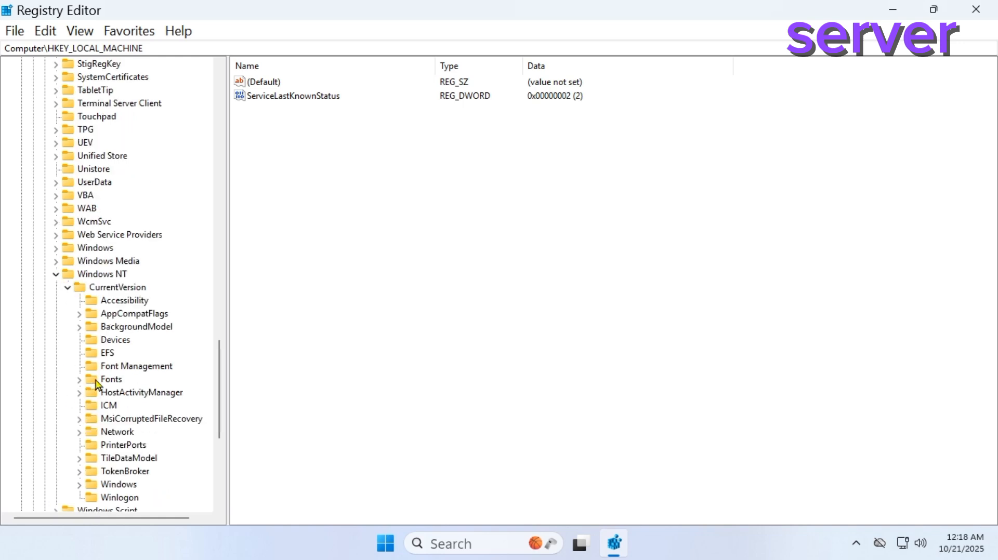
scroll(140, 459, down, 1)
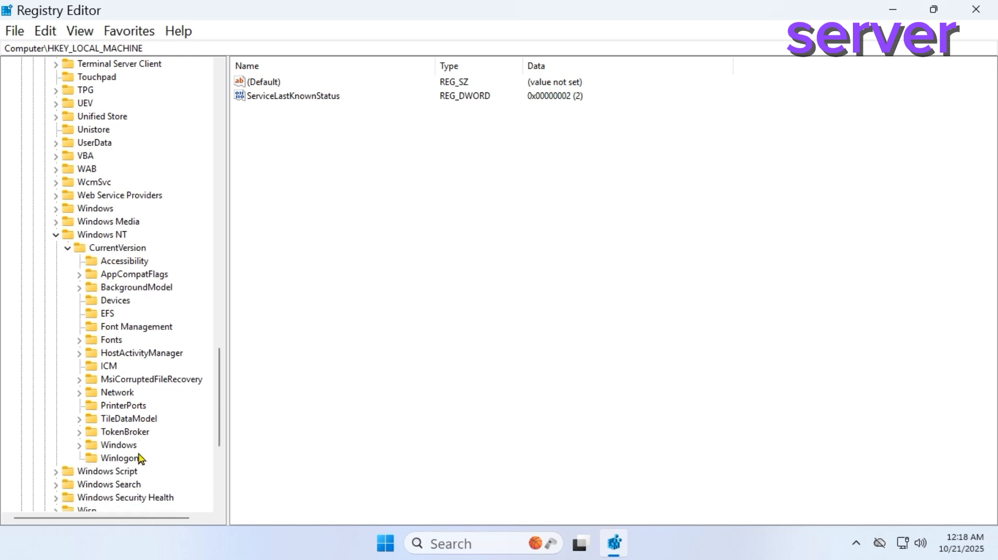
click(113, 447)
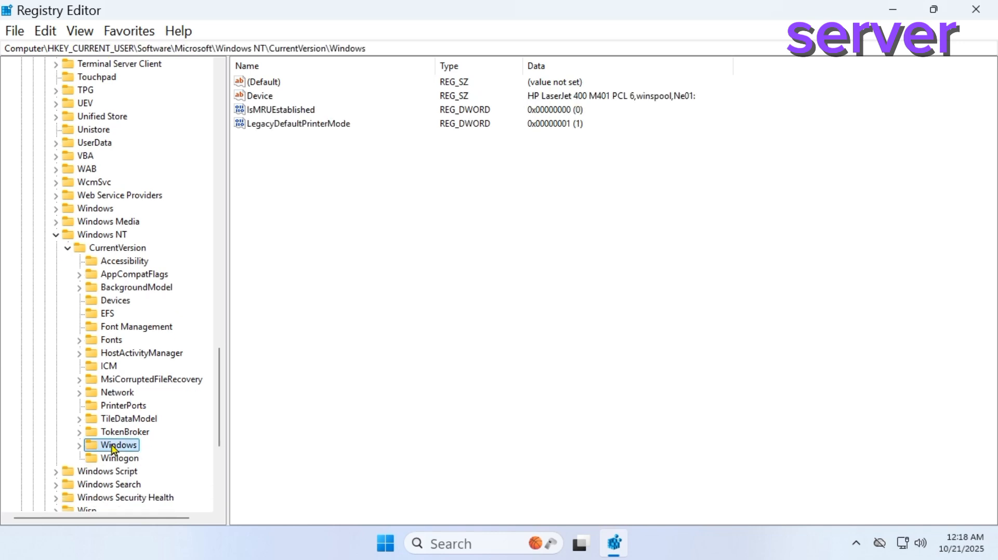
Open the permissions of the CurrentVersion\Windows key and remove the Everyone group
right_click(119, 448)
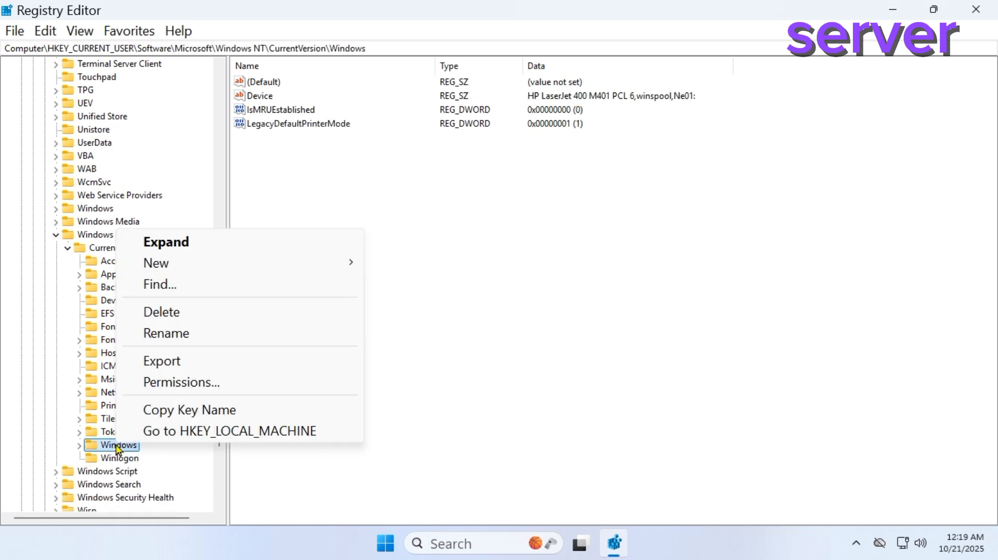
click(173, 383)
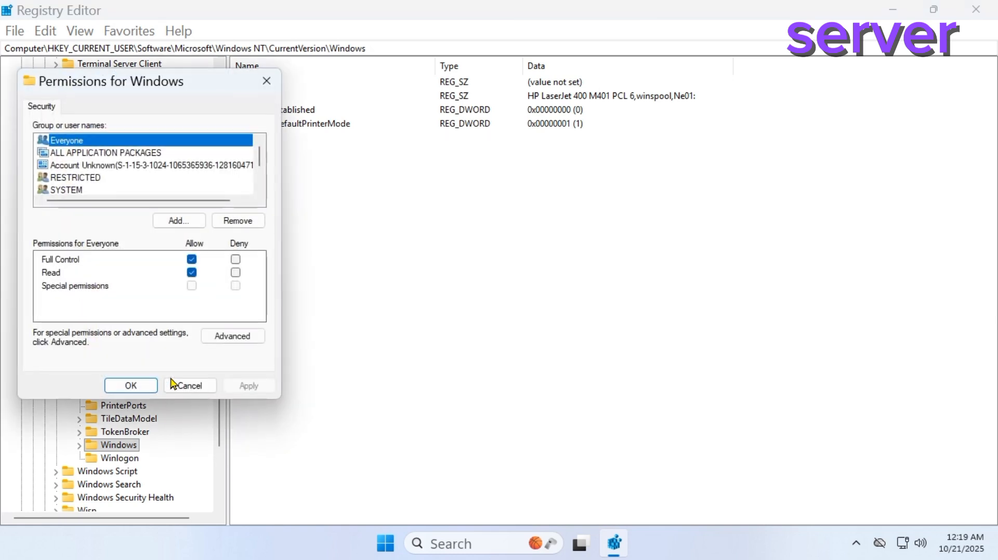
drag(216, 91, 427, 124)
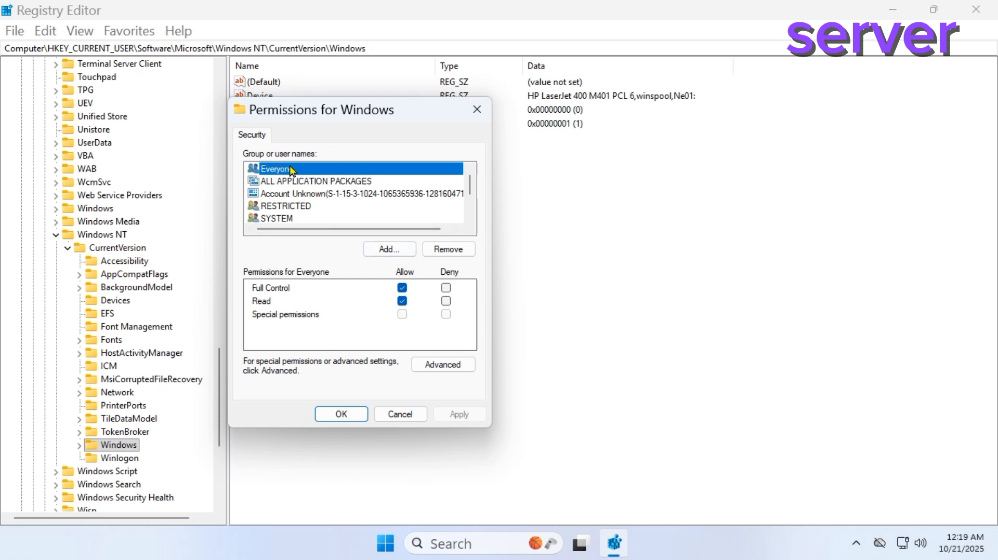
click(447, 250)
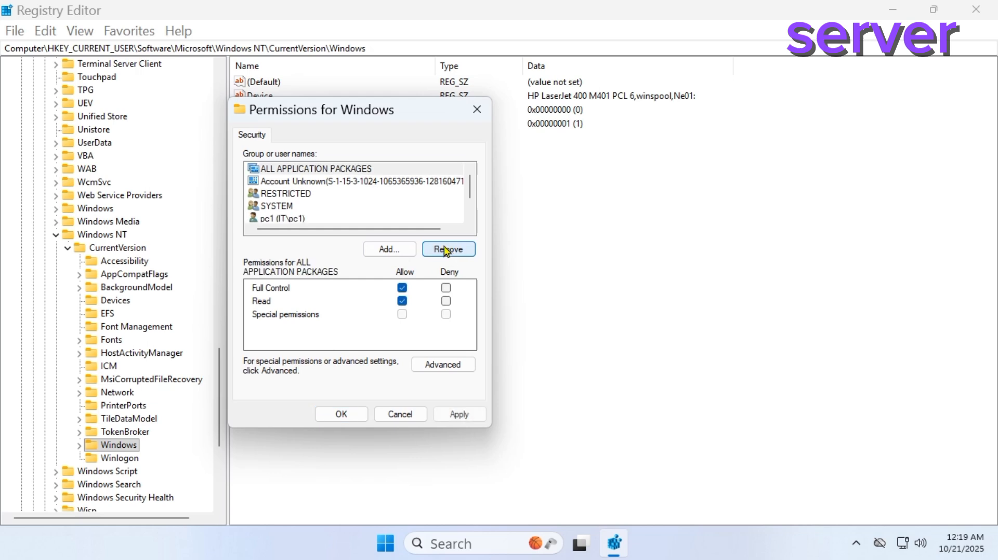
Add the group "everyone" to the key's permissions, allow it Full Control and Read, and apply the change
click(389, 249)
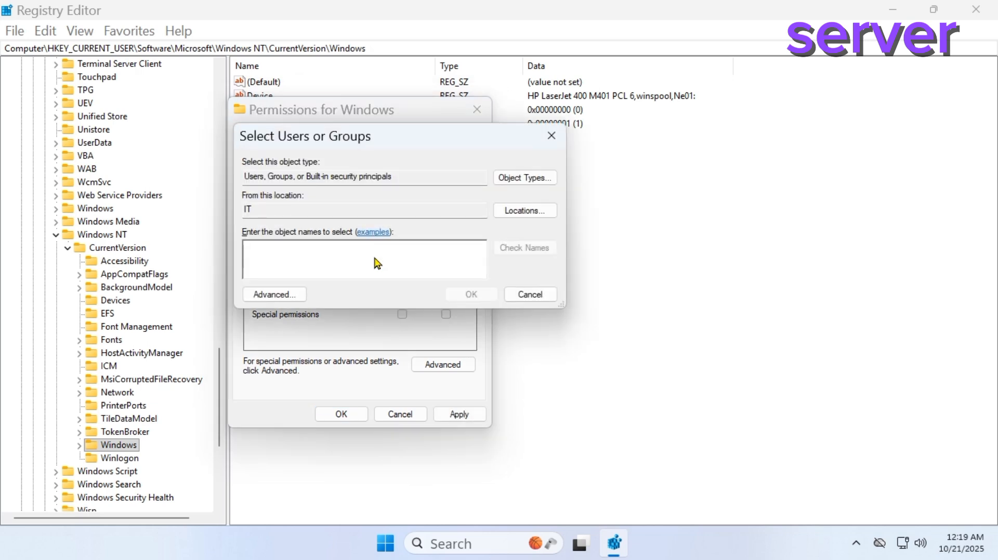
text(everyone)
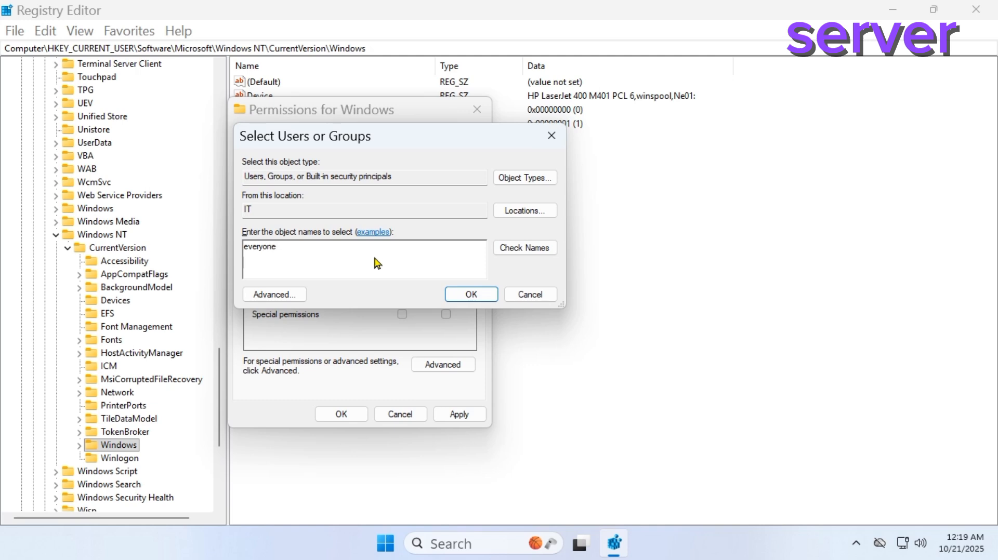
click(473, 294)
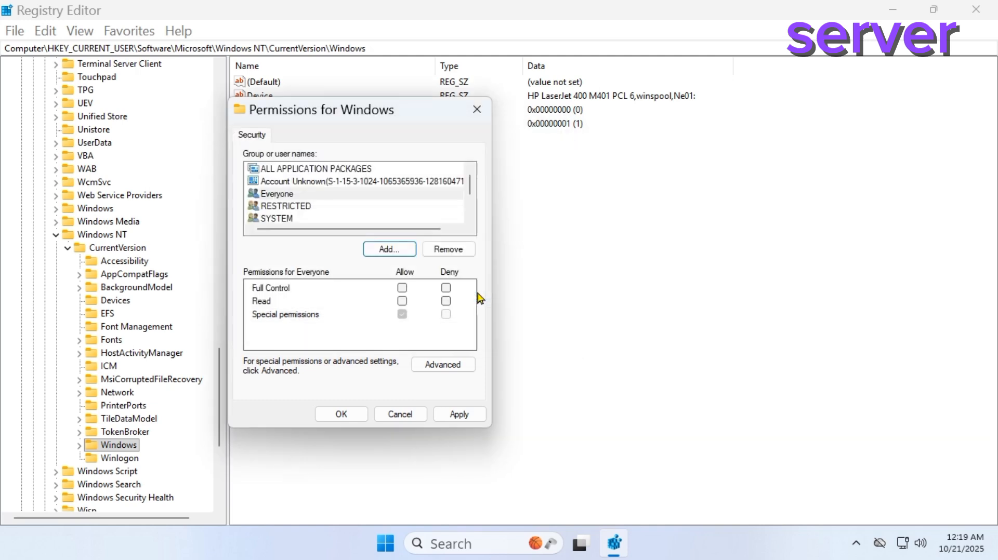
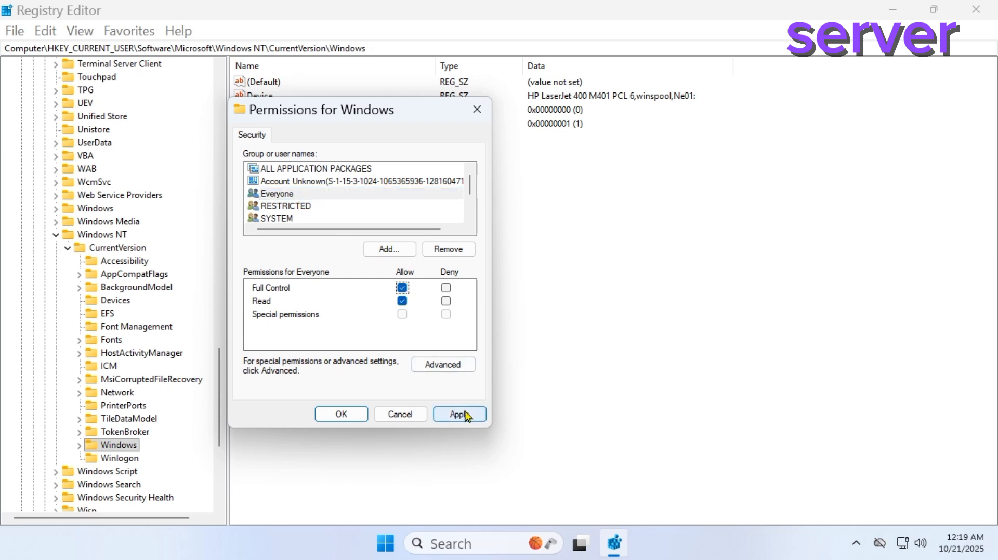
click(337, 415)
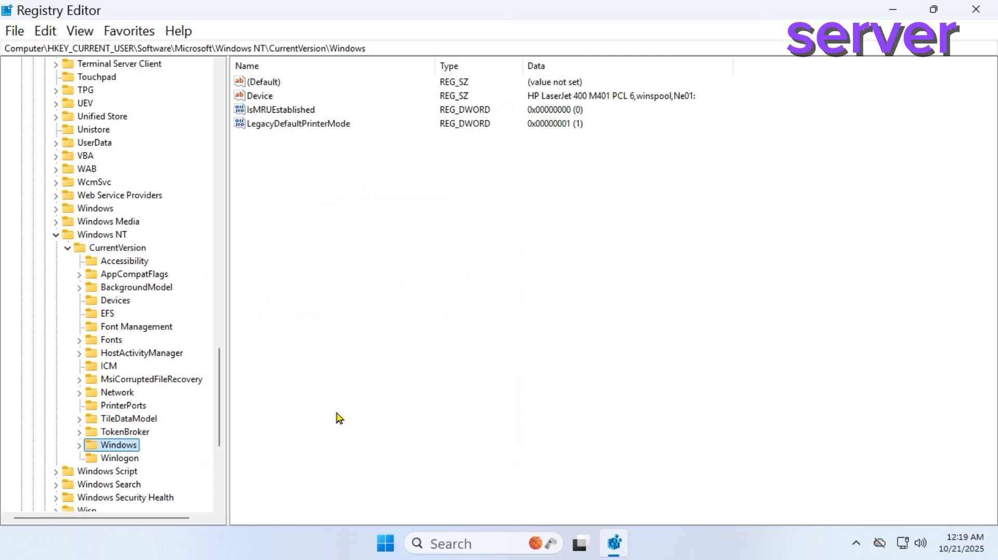
Collapse the Windows NT, Microsoft and Software keys and the HKEY_CURRENT_USER hive
scroll(185, 251, up, 1)
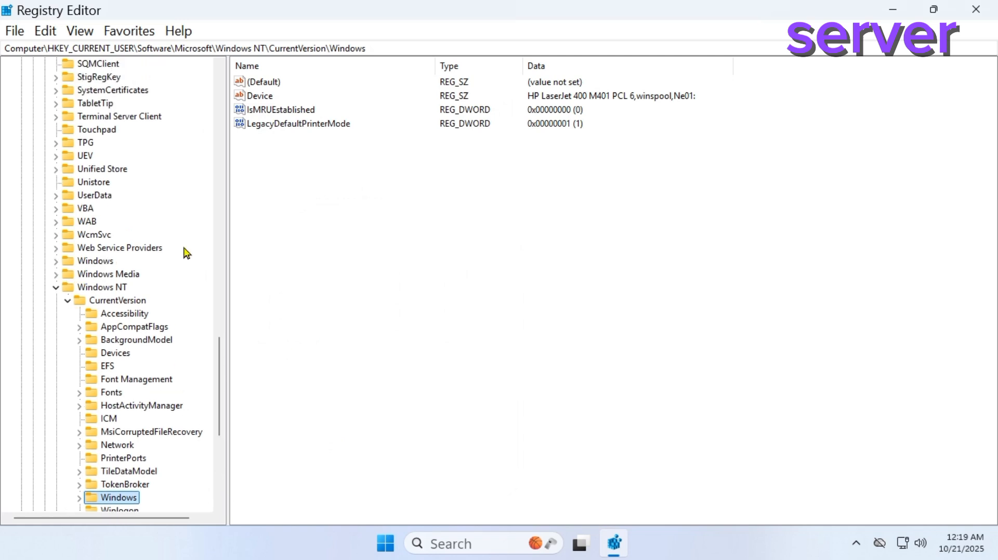
click(56, 287)
scroll(59, 249, up, 18)
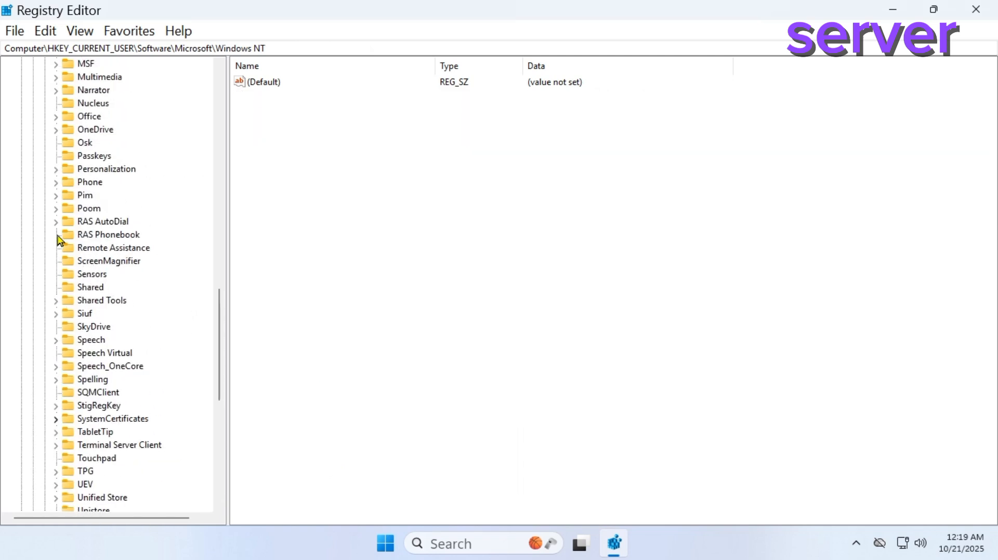
scroll(60, 240, up, 7)
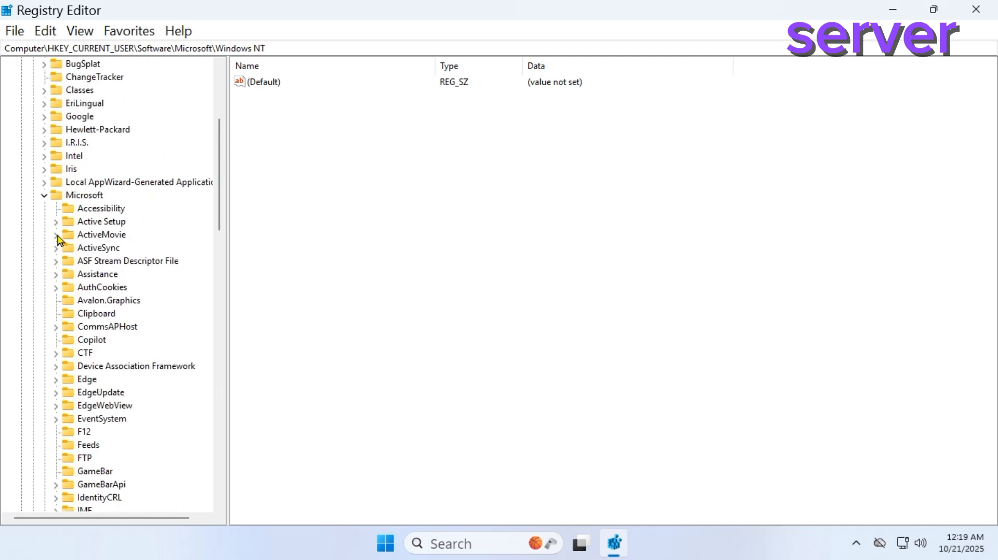
click(43, 198)
click(32, 131)
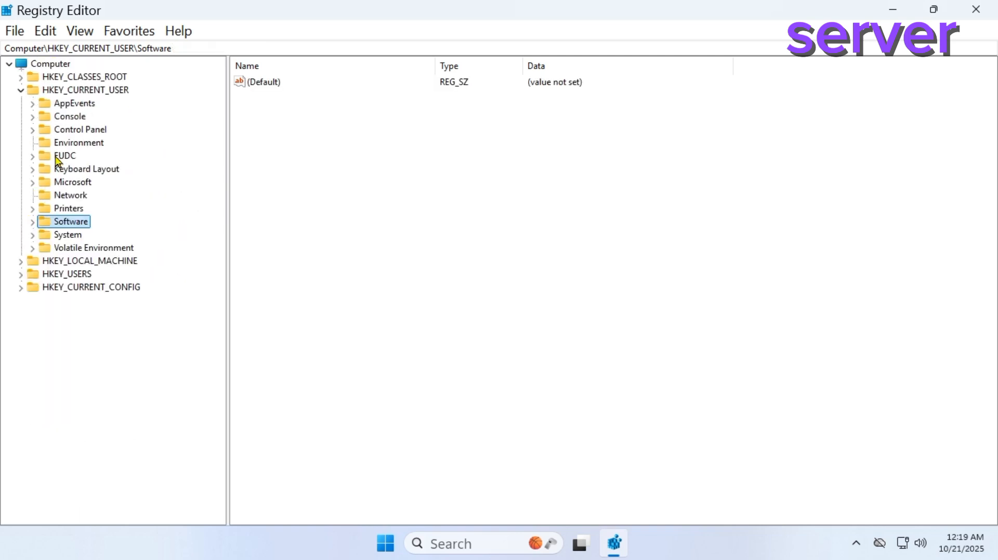
click(20, 91)
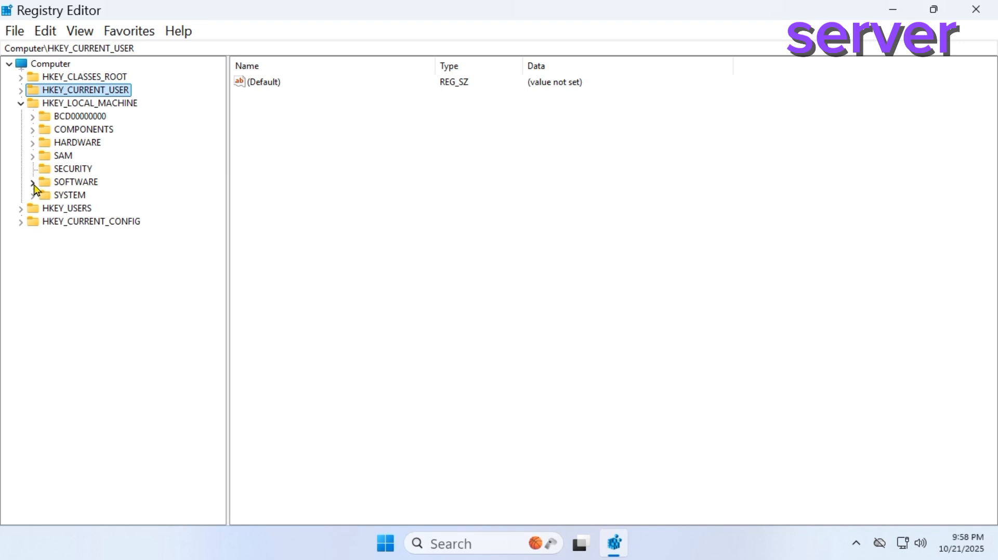
Expand the HKEY_LOCAL_MACHINE branch and select the key SOFTWARE\Policies\Microsoft\Windows NT\Printers\RPC
click(33, 184)
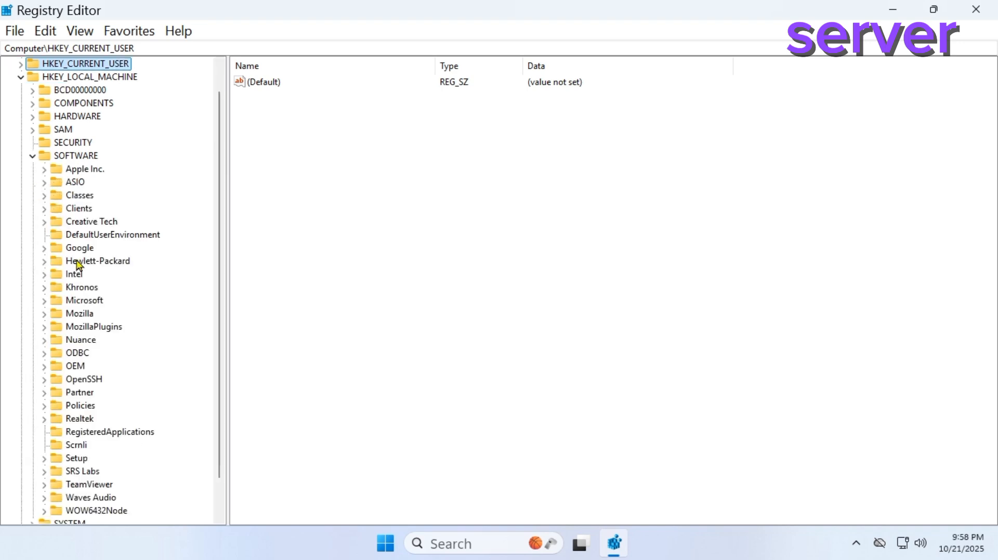
scroll(80, 261, down, 1)
click(46, 368)
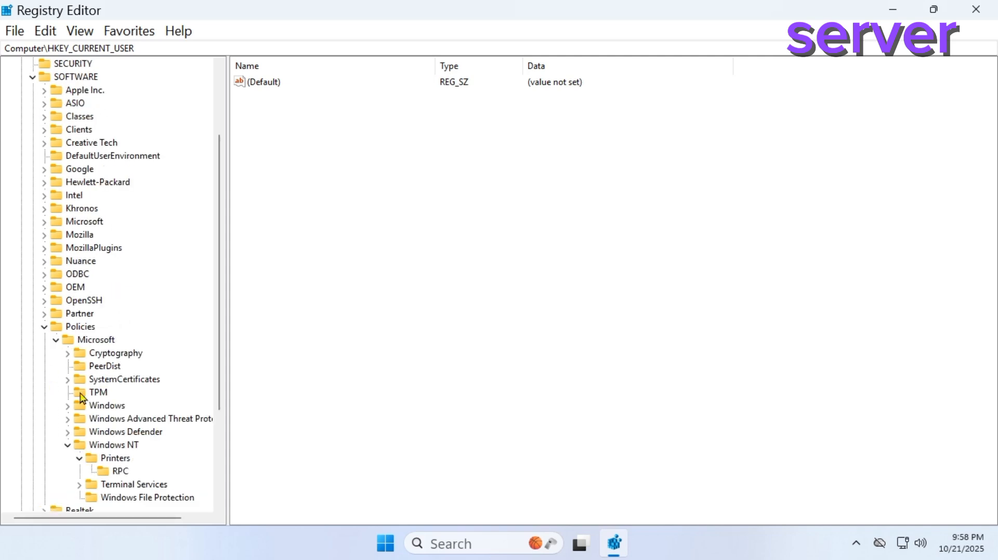
scroll(130, 413, down, 1)
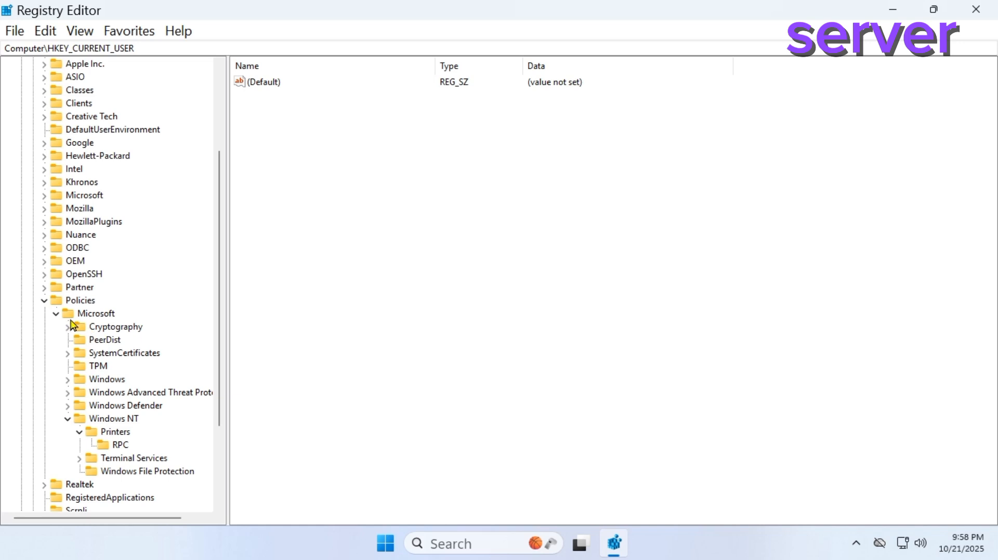
scroll(111, 341, down, 1)
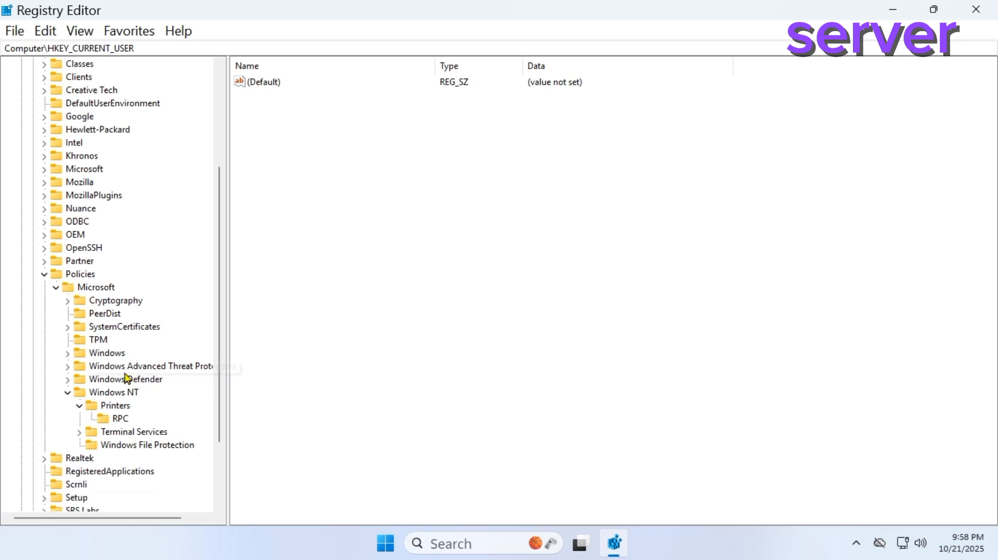
click(69, 393)
click(70, 393)
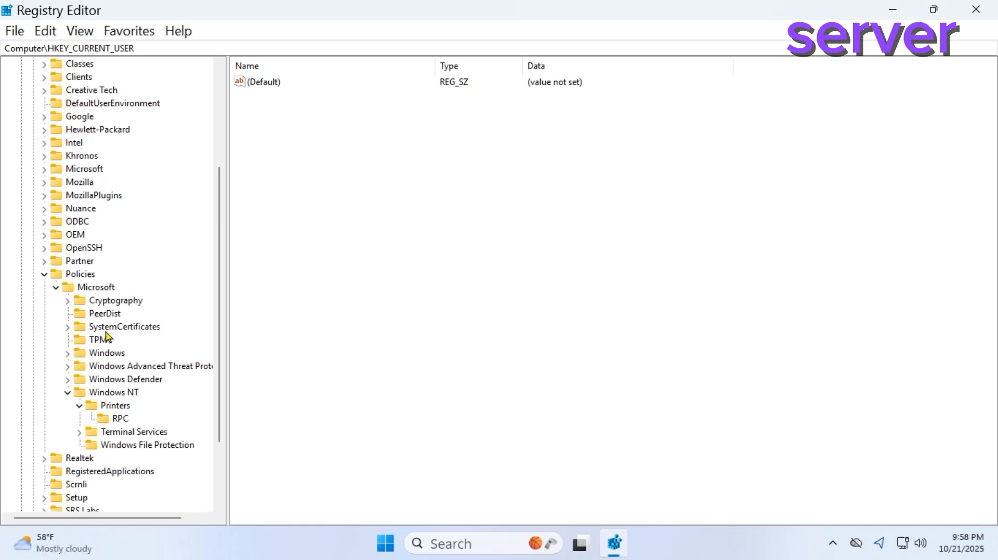
click(96, 289)
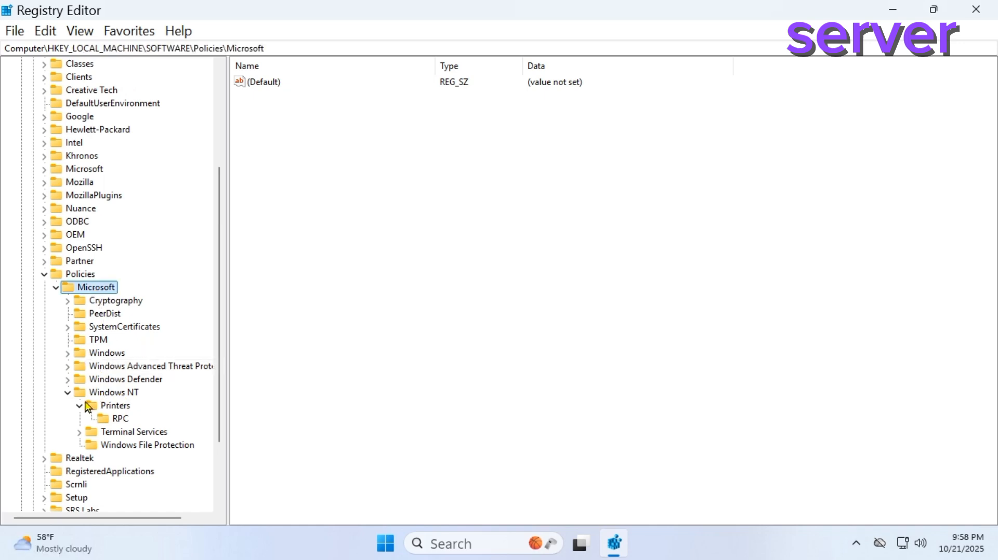
click(111, 394)
click(107, 408)
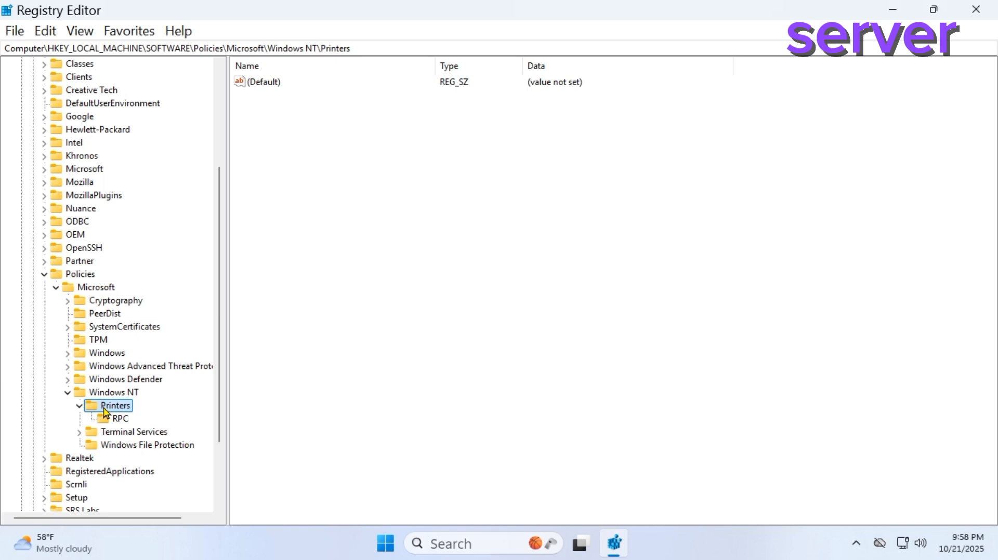
click(120, 422)
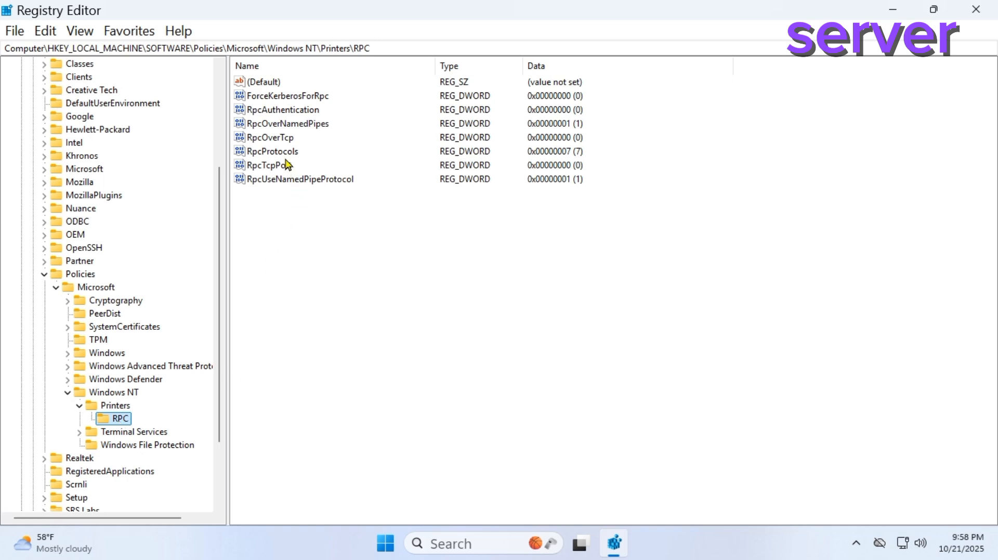
Open the RpcOverTcp value in the RPC key to check its data, and close it without changes
click(285, 137)
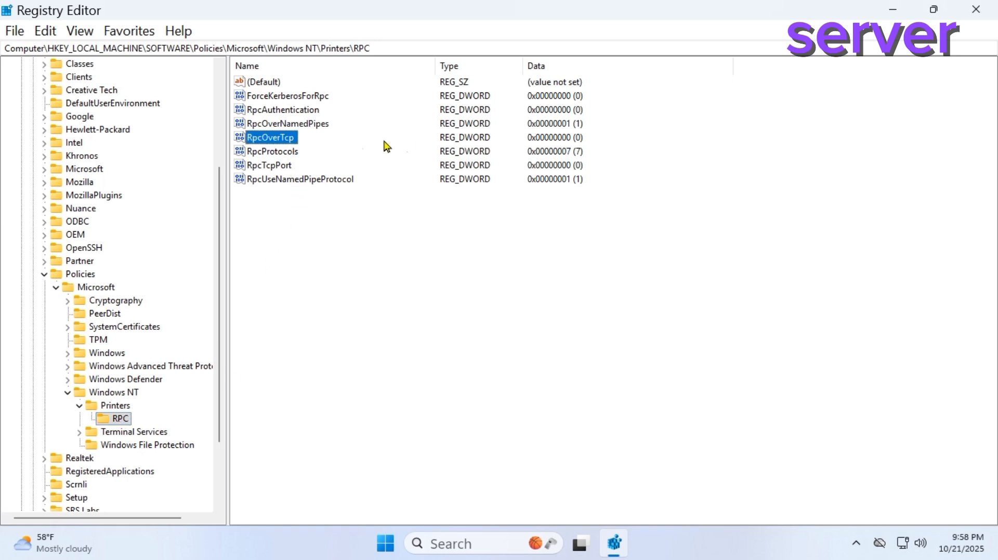
double_click(276, 138)
click(78, 162)
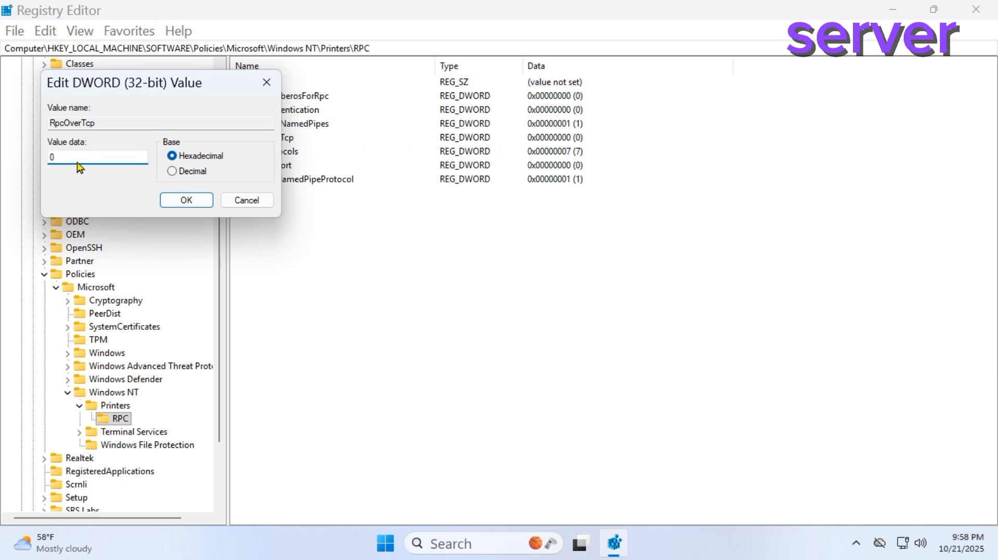
click(267, 82)
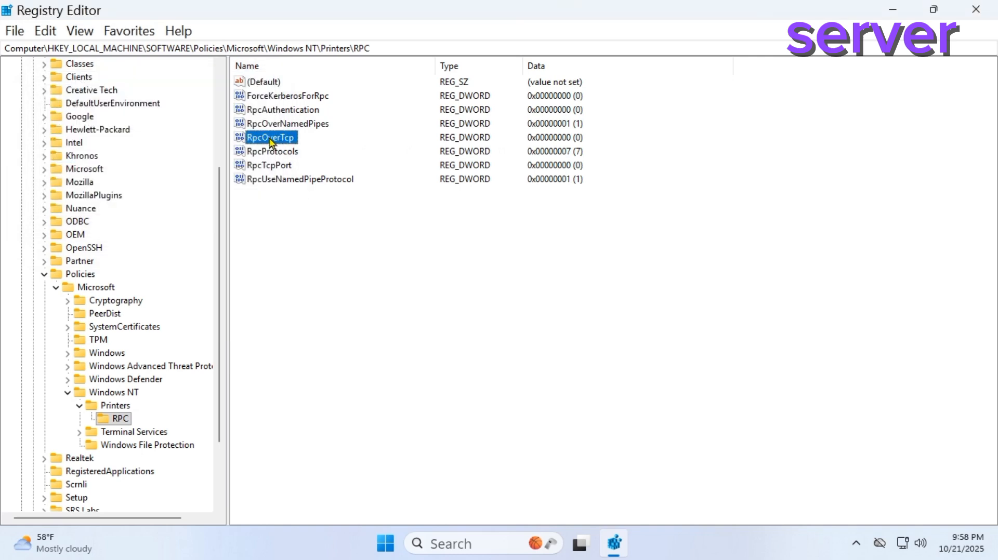
Try to add a DWORD (32-bit) value named RpcOverTcp to the RPC key
right_click(311, 264)
mouse_move(374, 276)
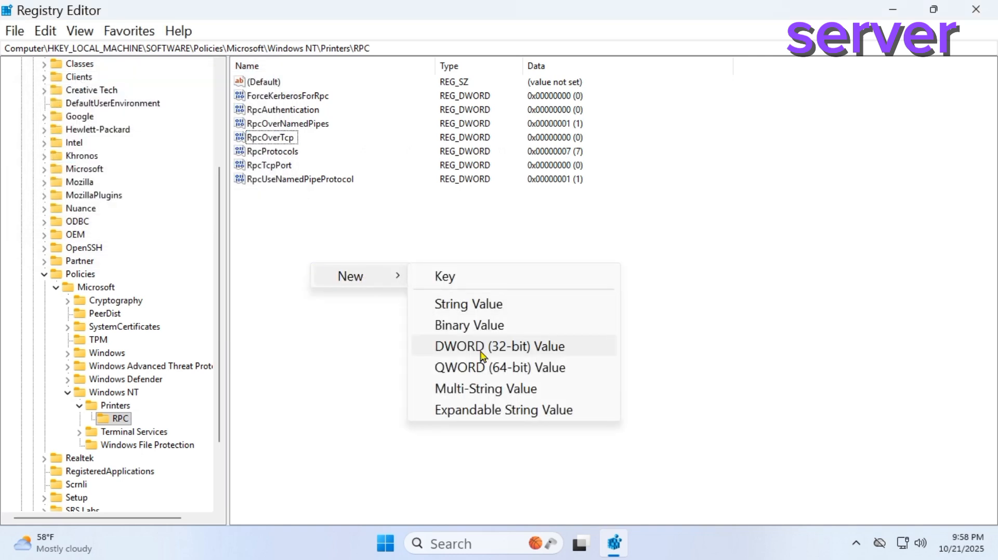
click(498, 347)
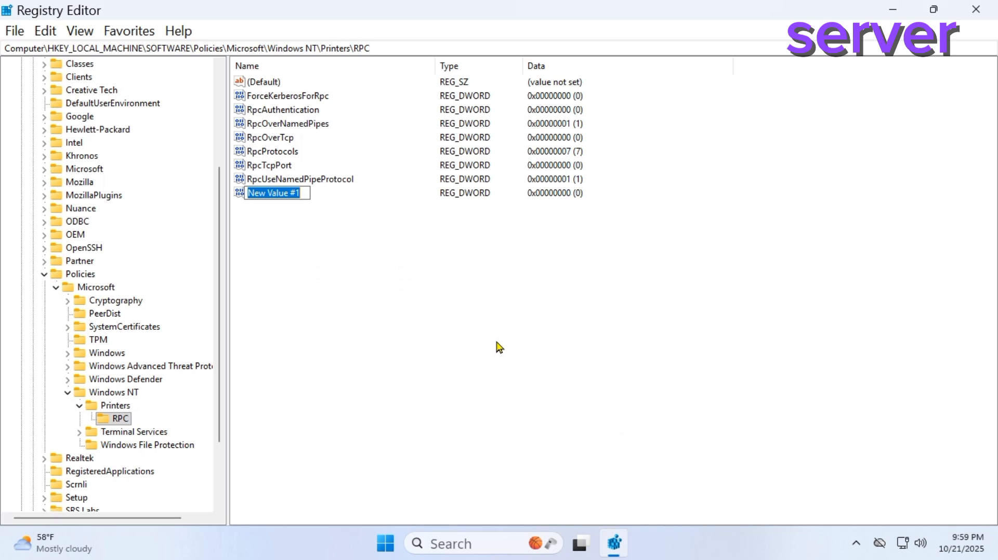
text(Rp)
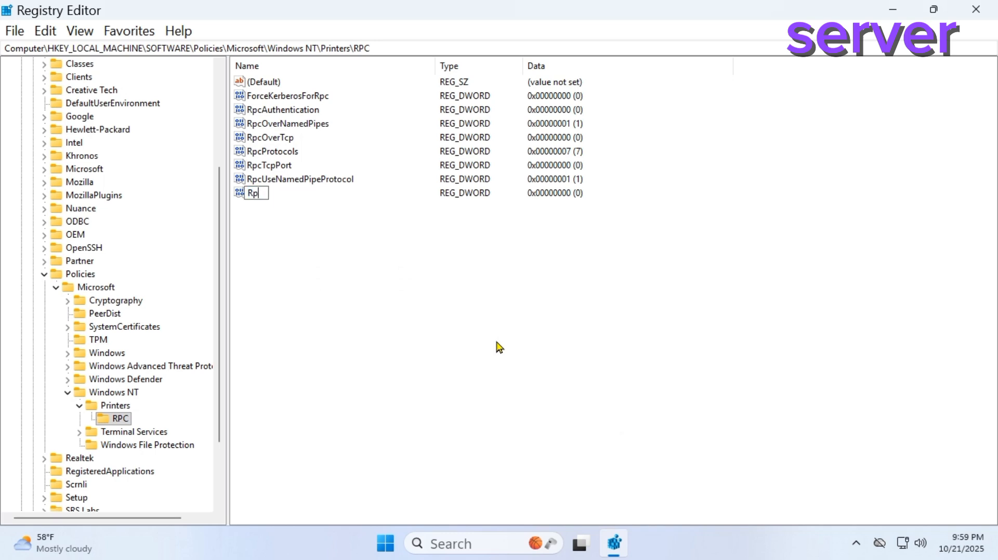
text(cOverTcp)
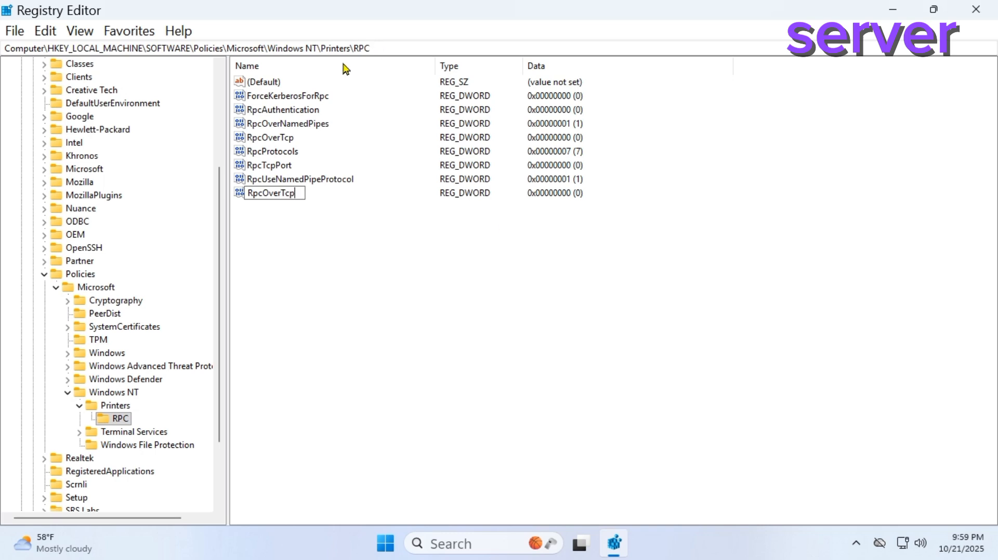
click(319, 207)
click(682, 196)
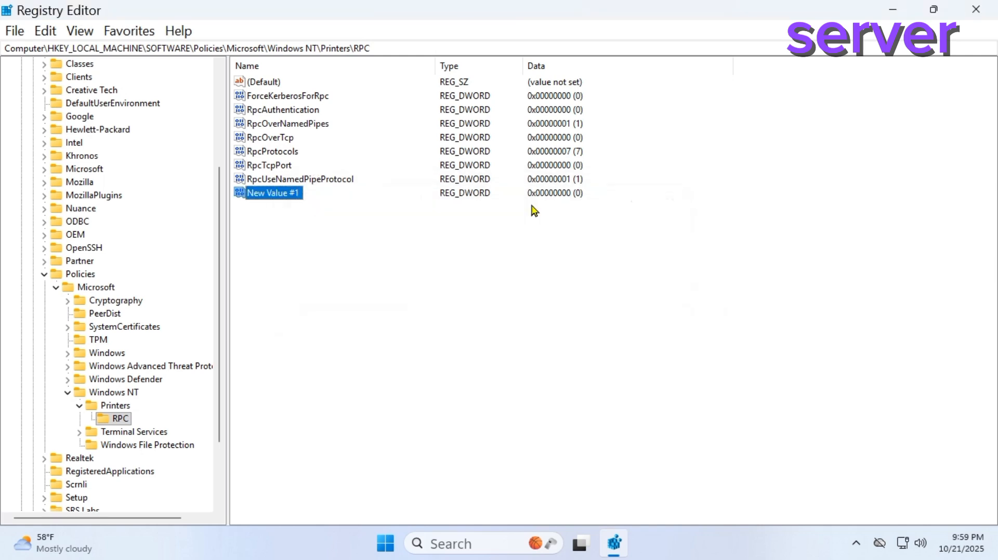
Delete the newly added DWORD value from the RPC key and check the existing RpcOverTcp entry
right_click(290, 204)
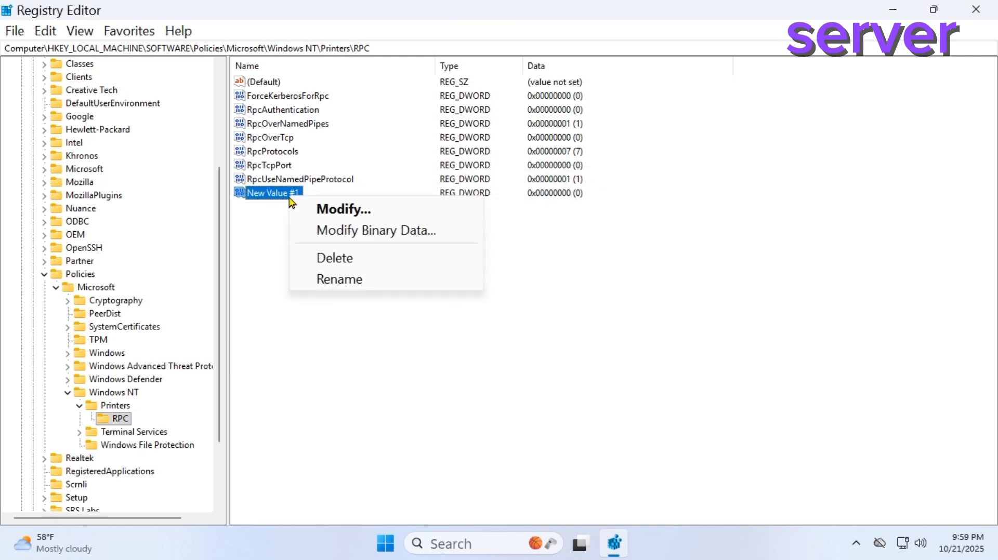
click(312, 263)
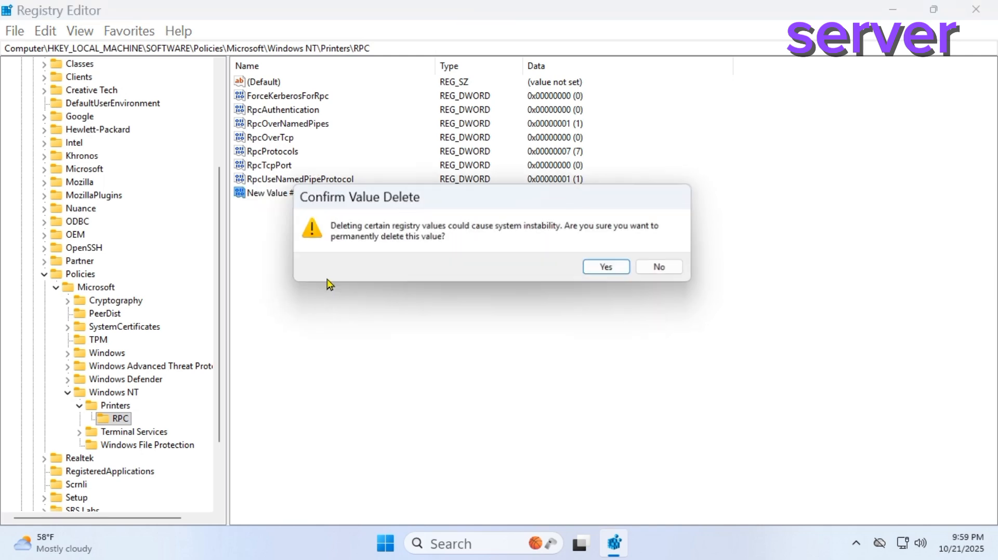
click(606, 267)
click(280, 137)
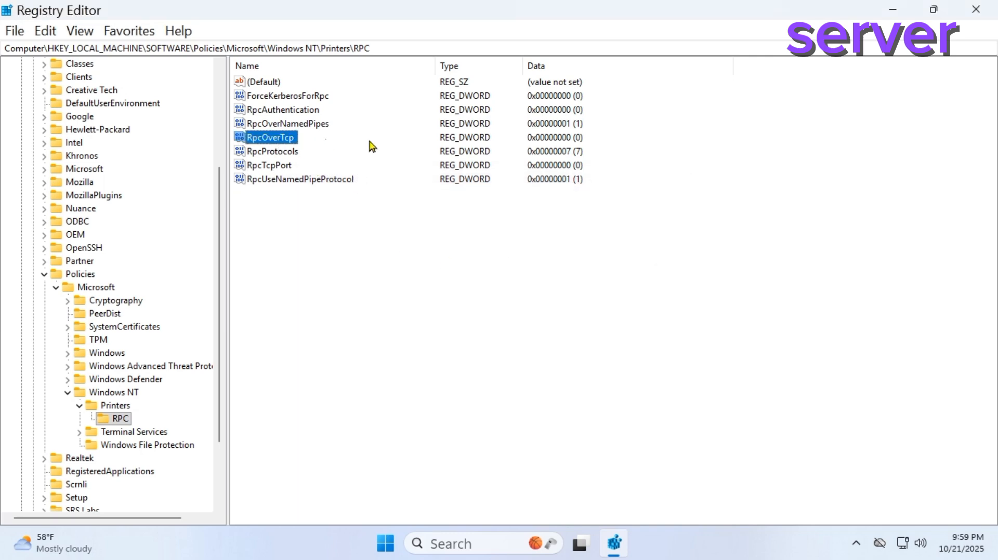
click(574, 142)
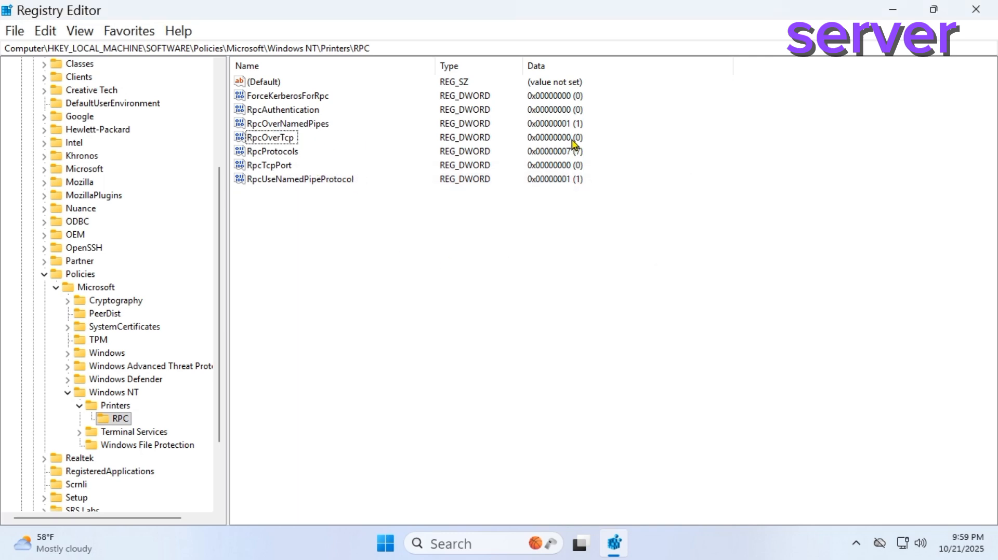
Open the RpcUseNamedPipeProtocol value and confirm its data as hexadecimal 1
click(296, 183)
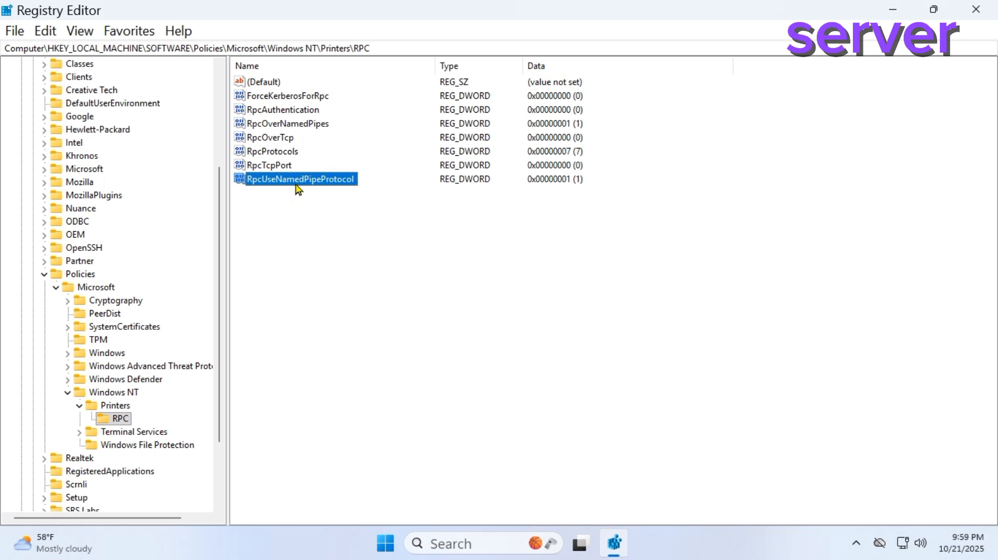
double_click(314, 179)
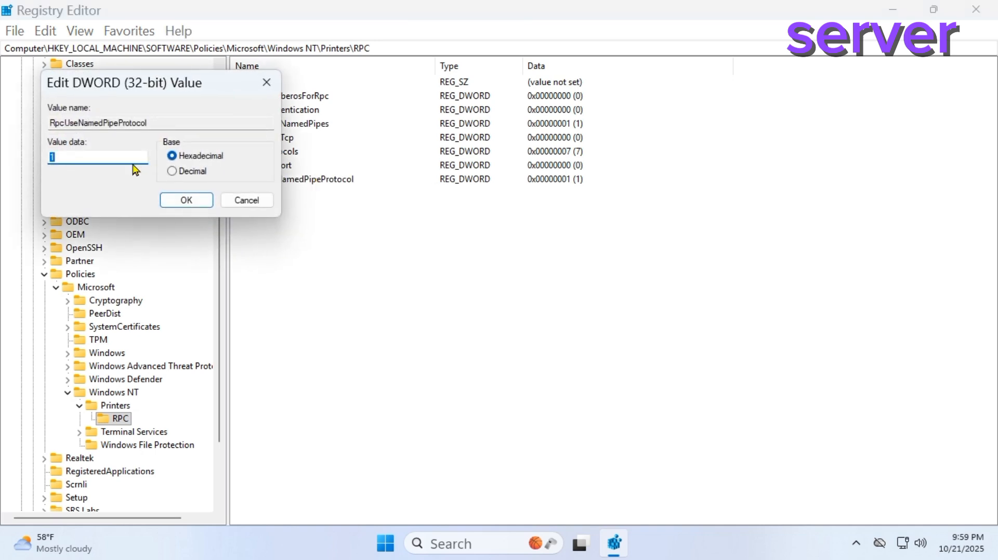
click(103, 164)
click(202, 206)
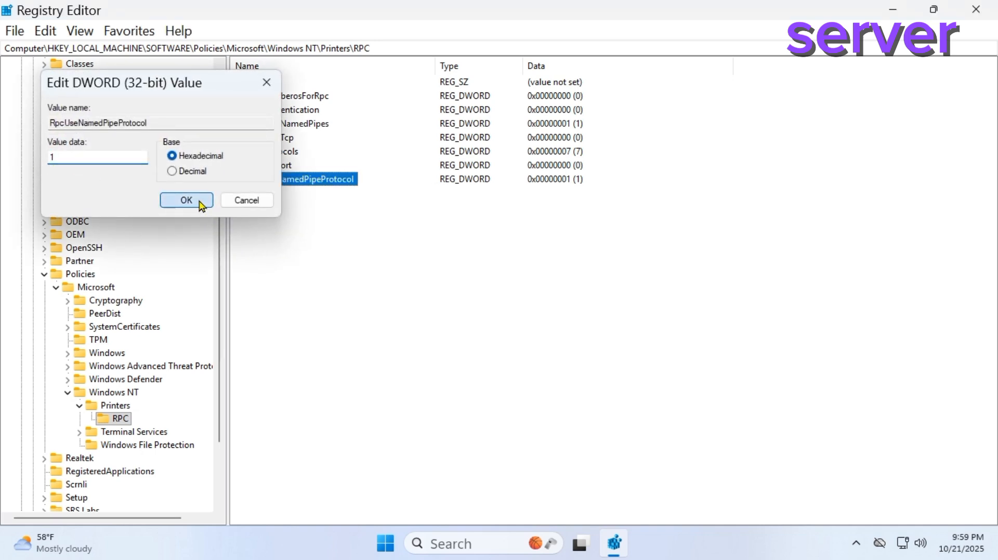
Copy the name of the RpcUseNamedPipeProtocol value, leaving the value itself unrenamed
right_click(376, 242)
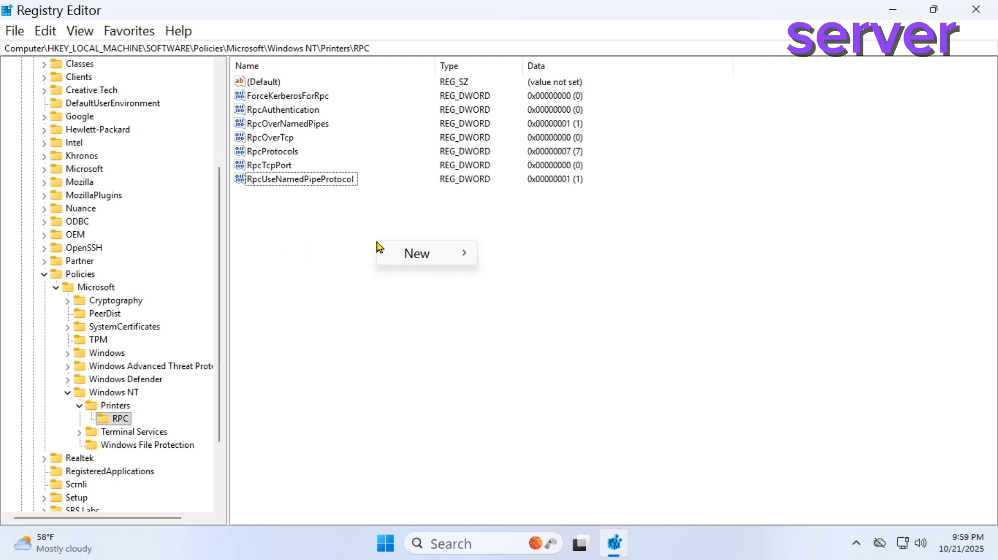
click(315, 184)
right_click(316, 184)
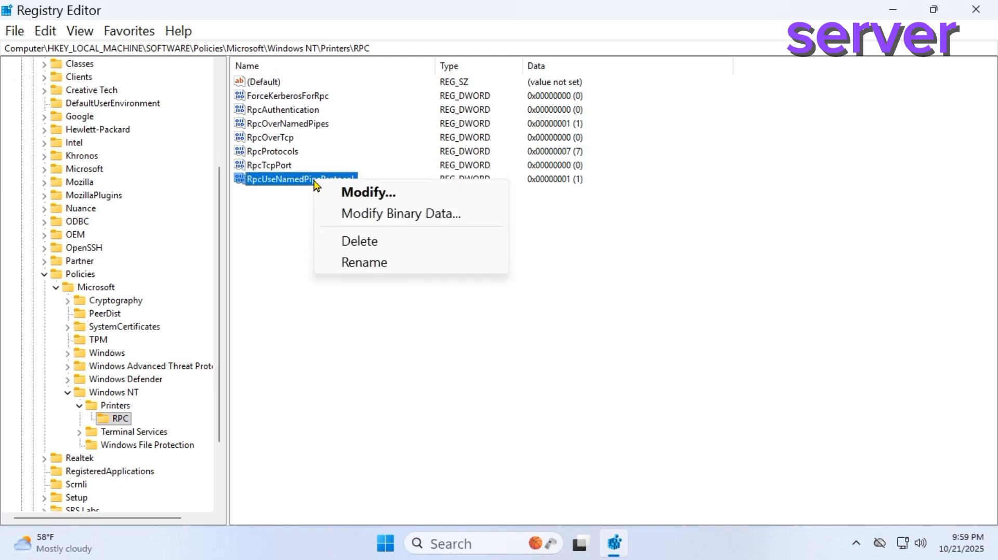
click(378, 264)
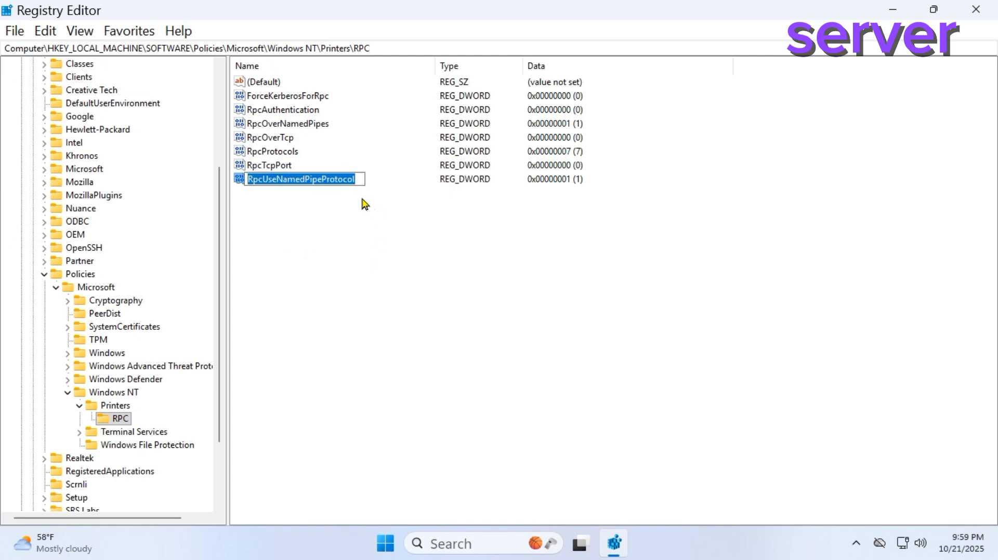
click(355, 181)
drag(363, 182, 242, 184)
key(ctrl+c)
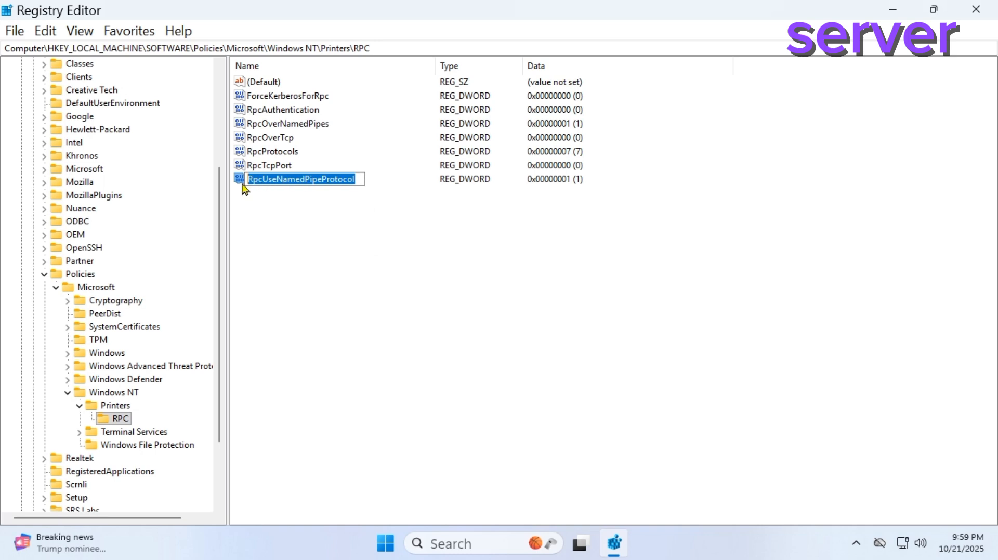
key(Return)
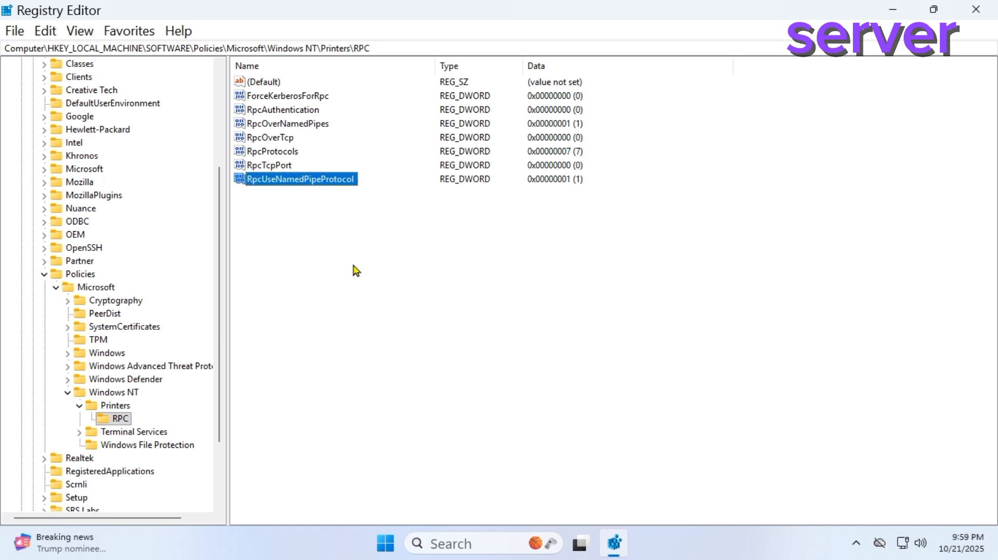
Try to add a DWORD (32-bit) value with the copied name RpcUseNamedPipeProtocol, and clear that name again
right_click(353, 265)
mouse_move(403, 280)
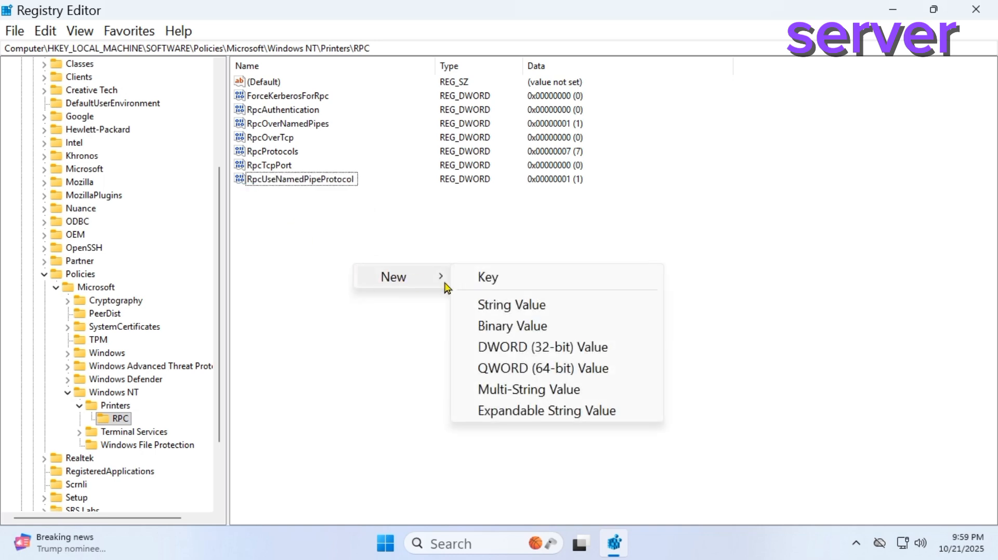
click(536, 345)
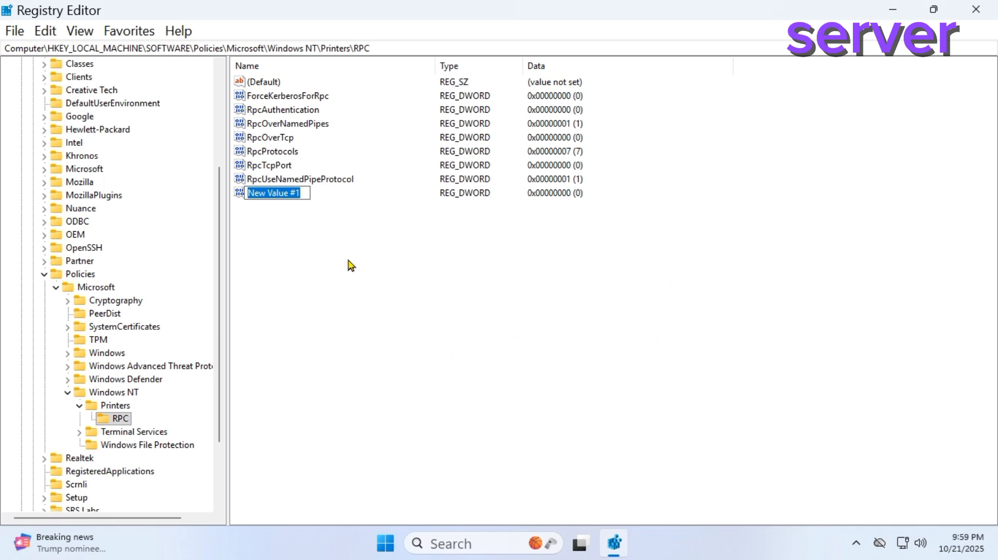
key(ctrl+v)
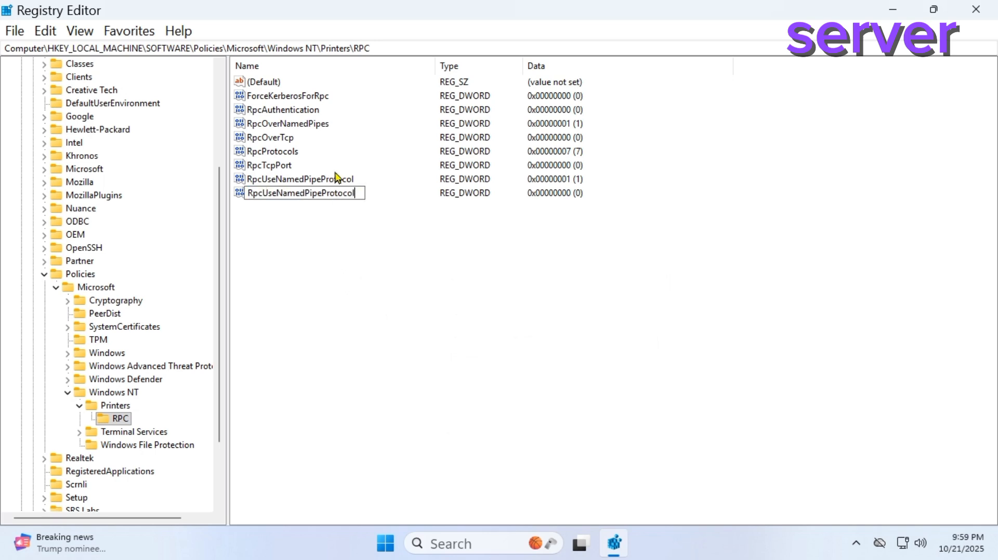
key(BackSpace)
key(BackSpace)
key(BackSpace)
key(BackSpace)
key(BackSpace)
key(BackSpace)
key(BackSpace)
key(BackSpace)
key(BackSpace)
key(BackSpace)
key(BackSpace)
key(BackSpace)
key(BackSpace)
key(BackSpace)
key(BackSpace)
key(BackSpace)
key(BackSpace)
key(BackSpace)
key(BackSpace)
key(BackSpace)
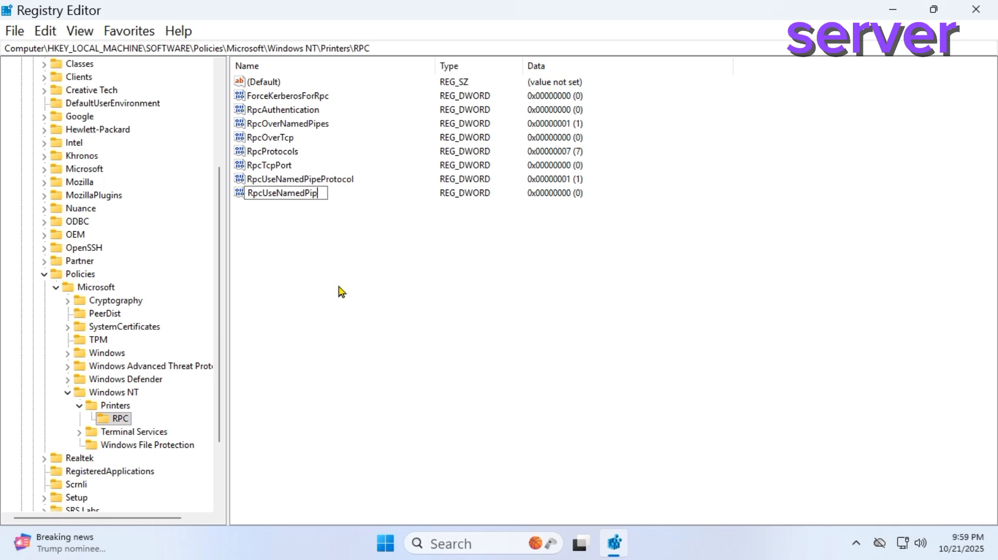
key(Return)
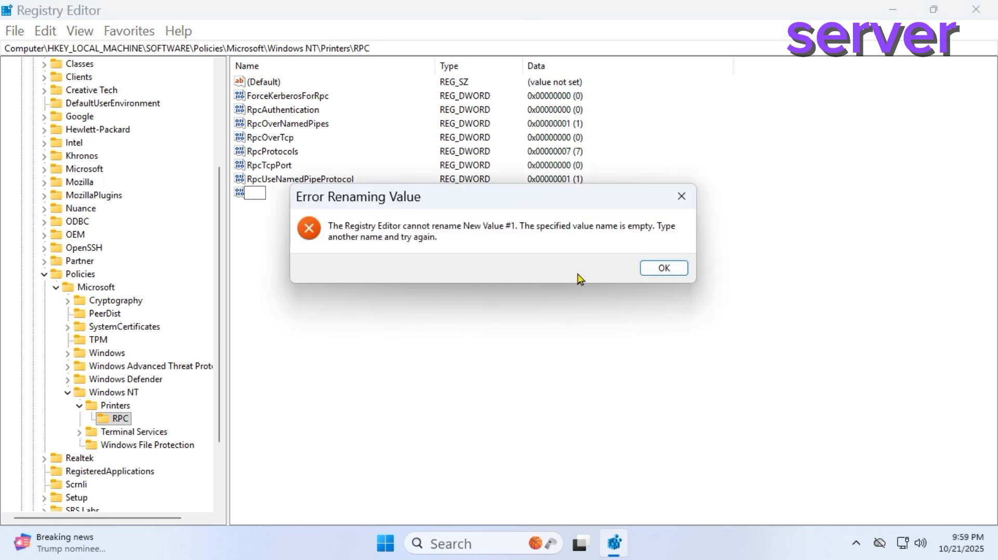
click(672, 265)
Delete the extra DWORD value at the end of the RPC key
right_click(290, 195)
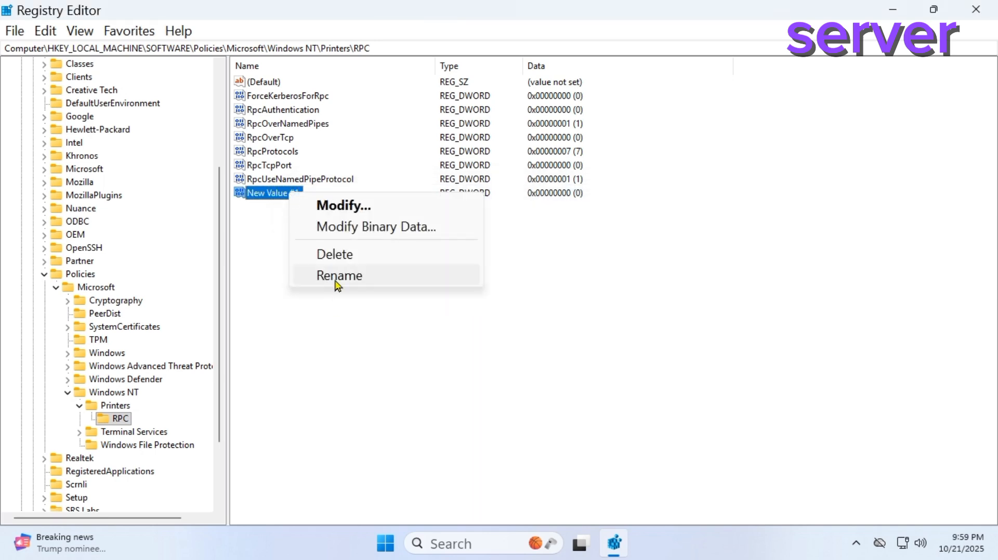
click(337, 257)
click(601, 273)
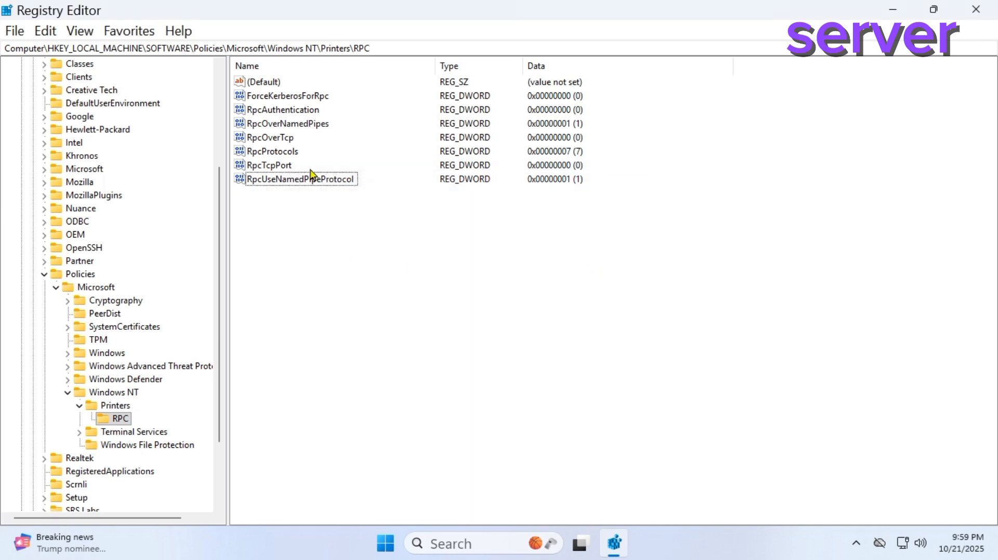
Set the data of the RpcOverNamedPipes value to hexadecimal 1
click(297, 124)
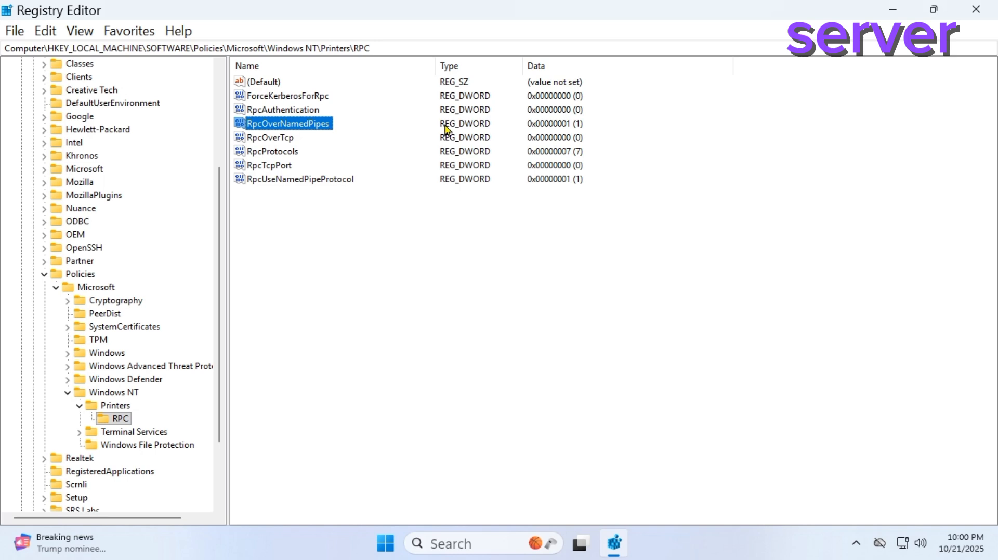
click(376, 126)
double_click(287, 127)
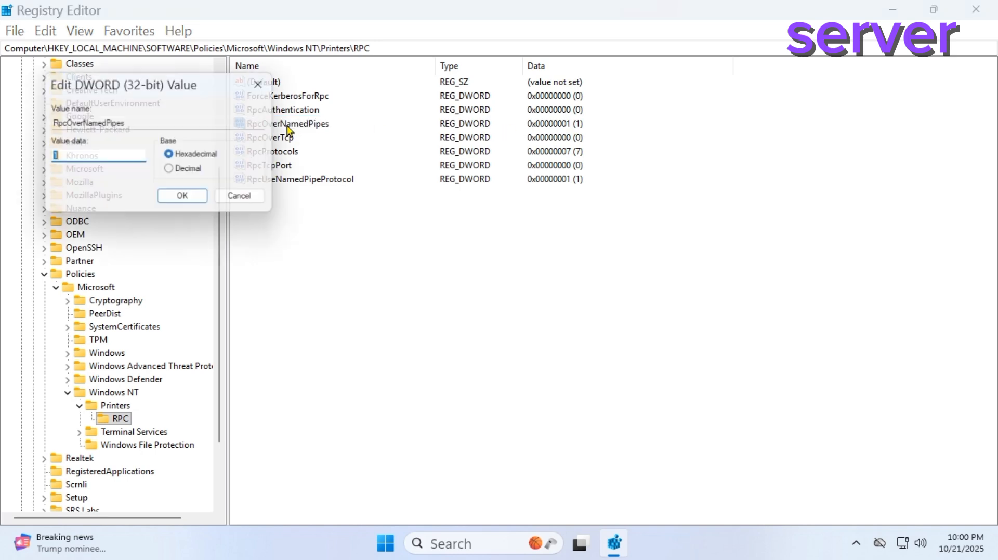
text(1)
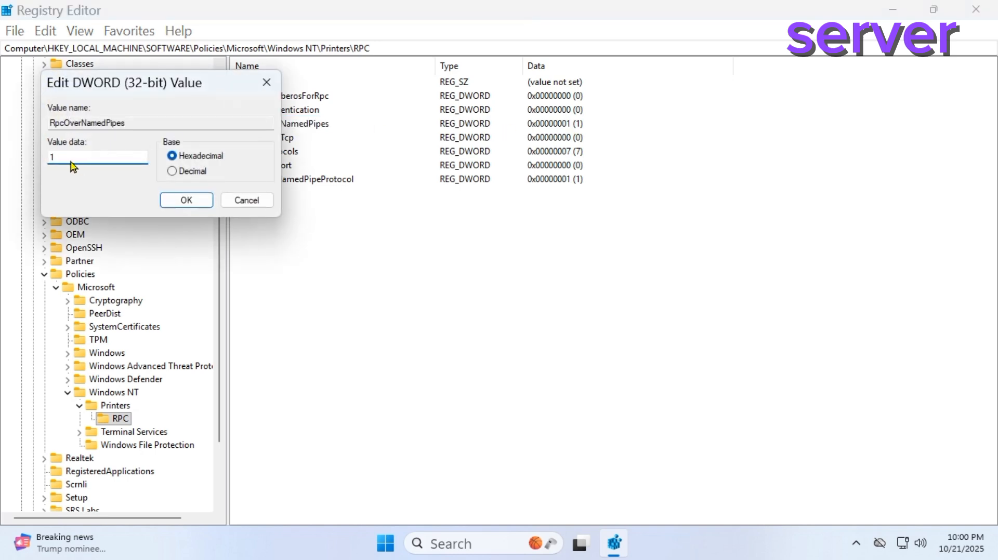
click(198, 200)
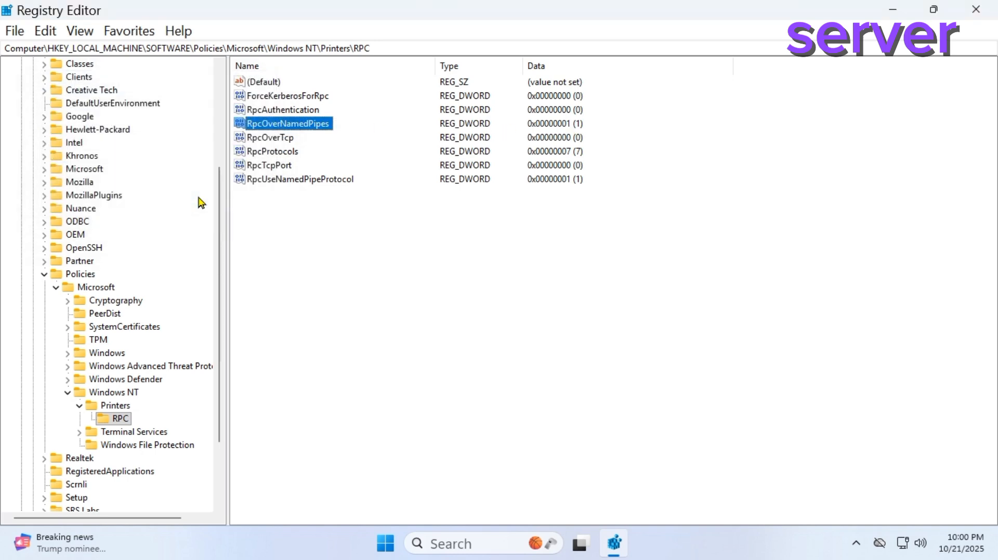
Open the RpcAuthentication value and confirm its data as hexadecimal 0
click(309, 110)
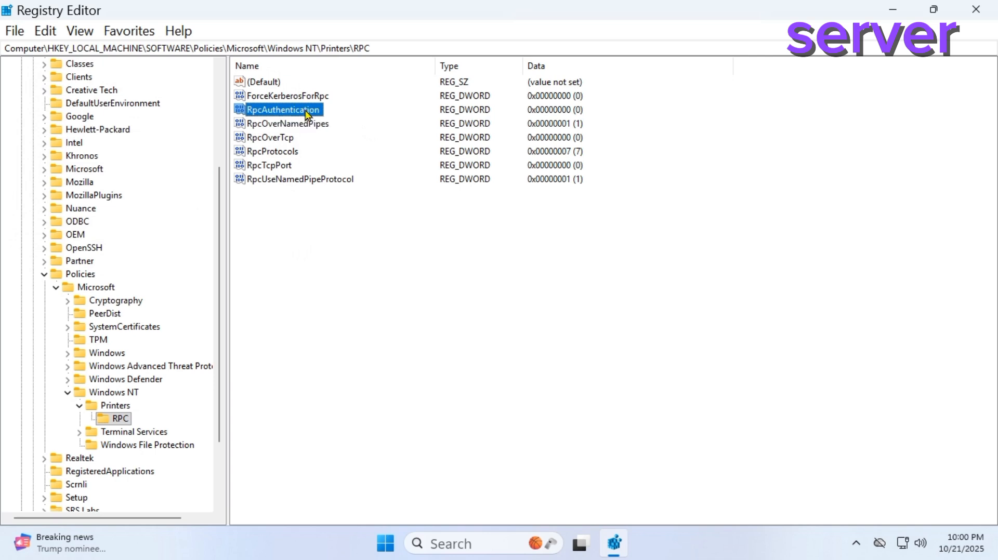
double_click(290, 109)
click(56, 159)
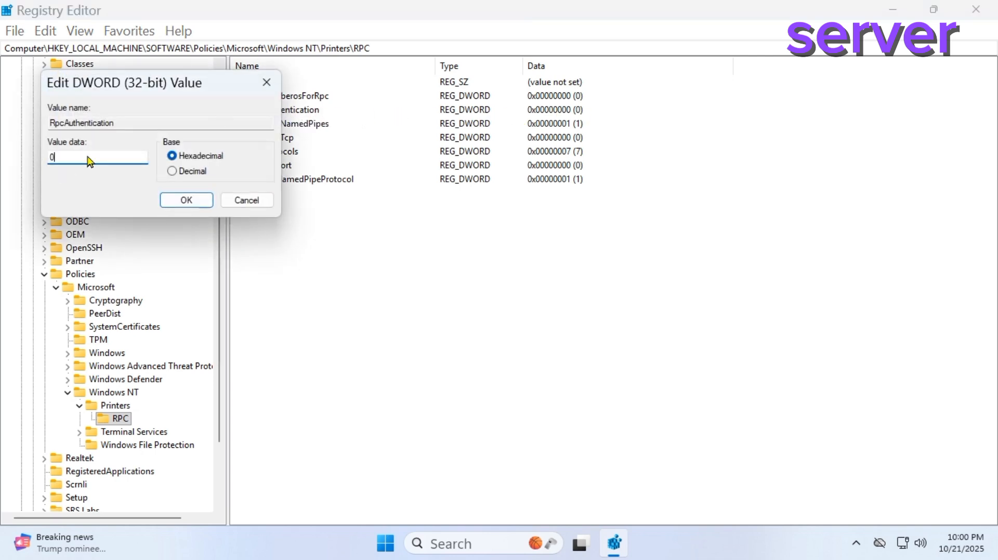
click(178, 198)
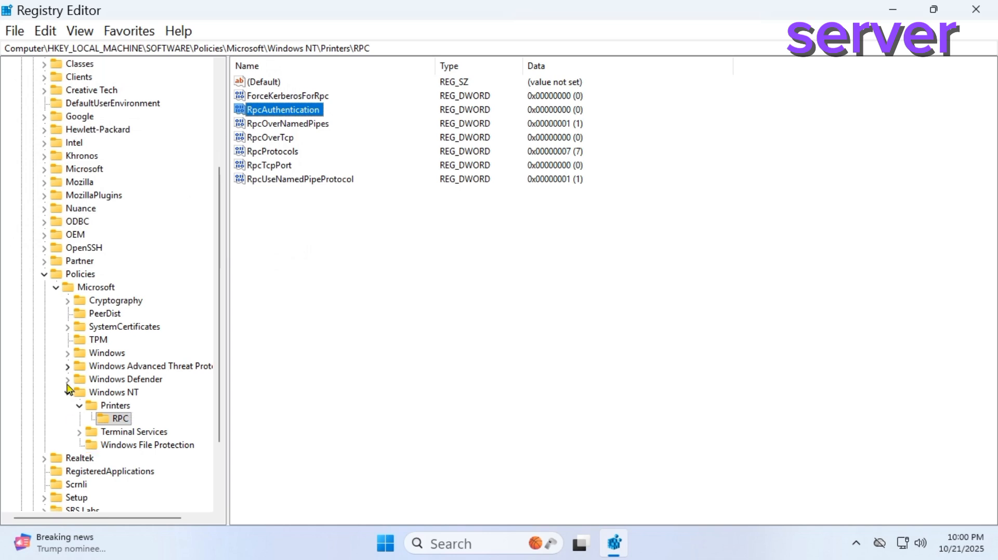
Collapse the Microsoft policies, Policies, SOFTWARE and HKEY_LOCAL_MACHINE branches of the registry tree
click(56, 287)
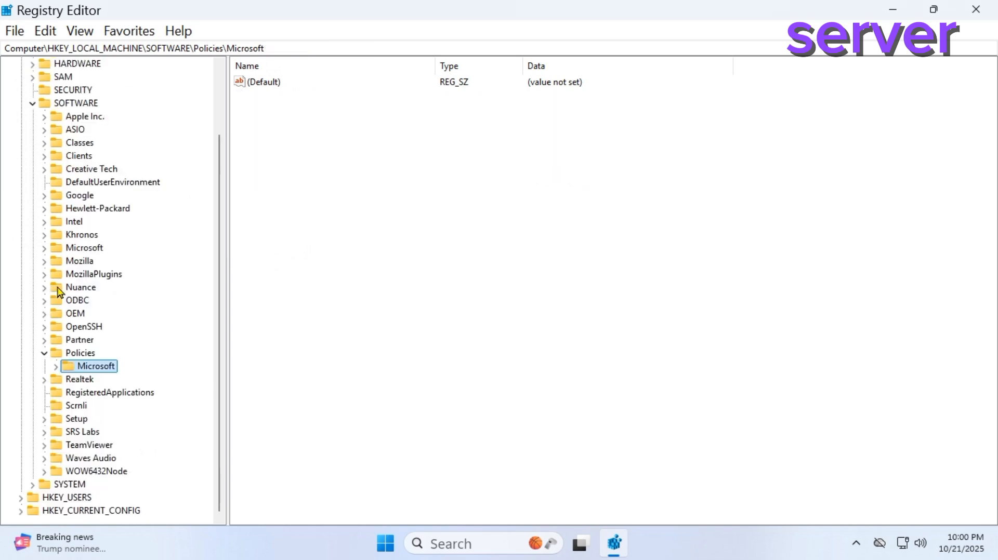
click(43, 354)
click(32, 117)
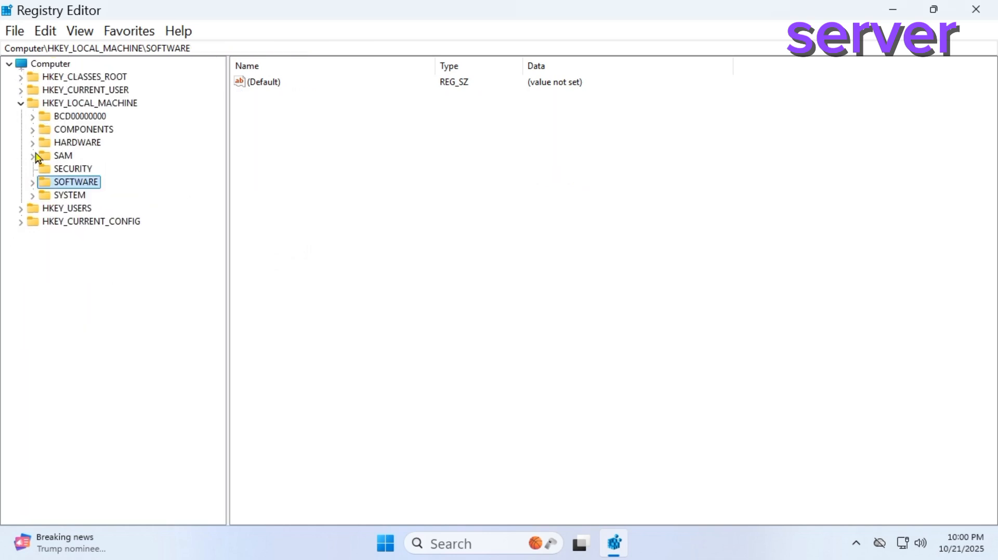
click(21, 104)
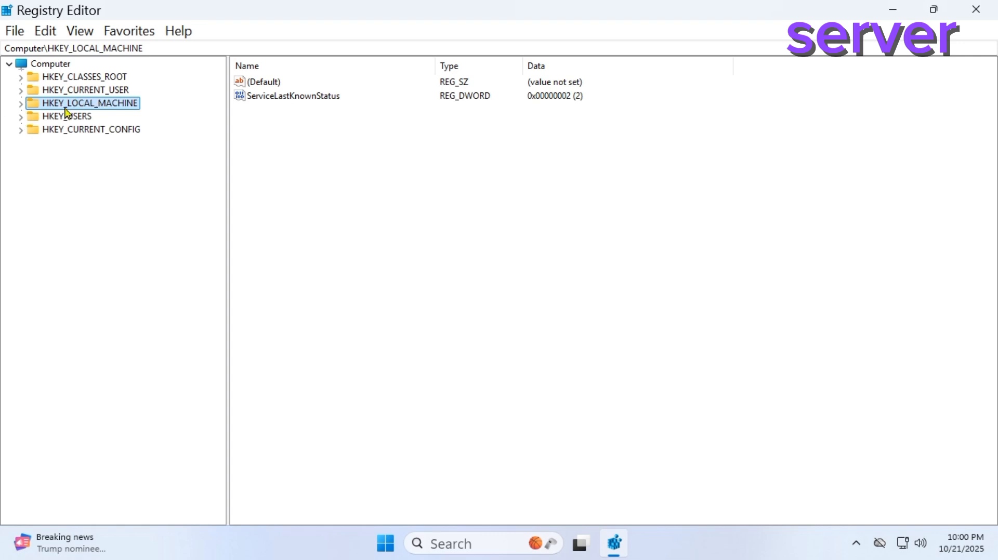
Open the registry key HKEY_LOCAL_MACHINE\SYSTEM\CurrentControlSet\Control\Print
click(20, 104)
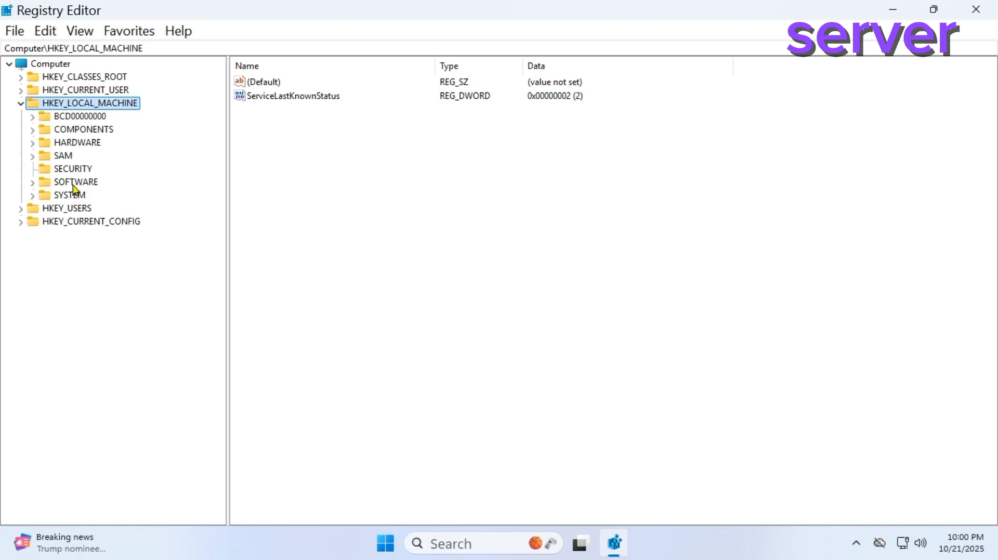
click(33, 196)
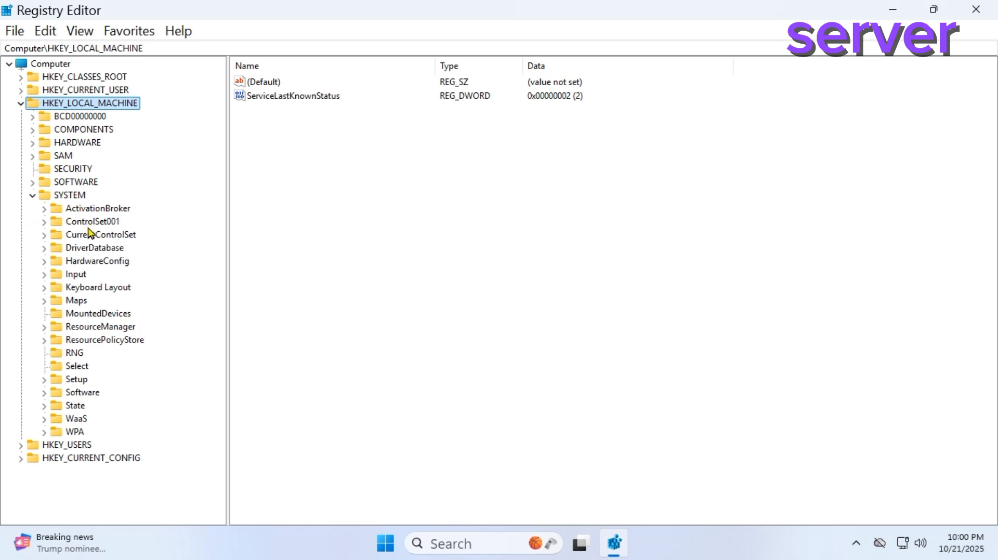
click(45, 236)
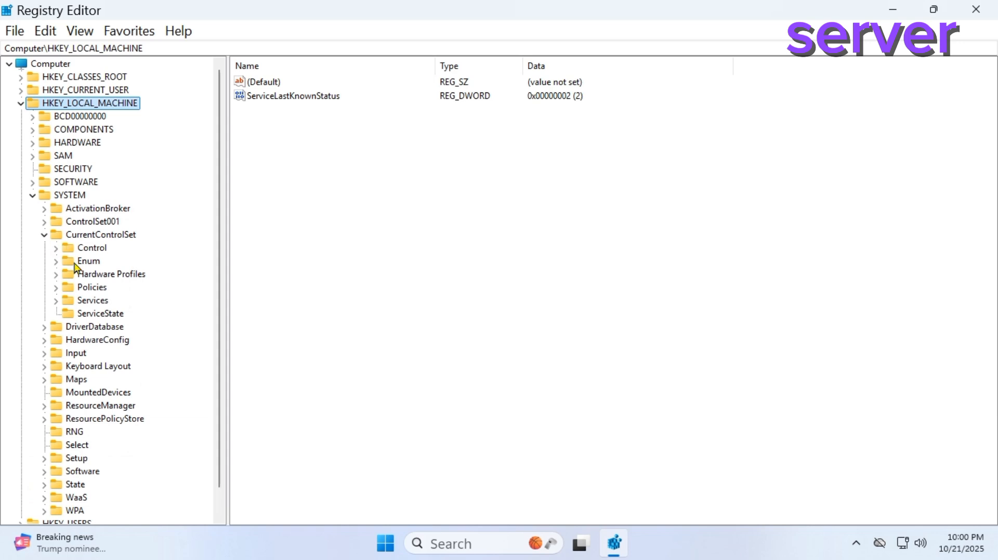
click(56, 248)
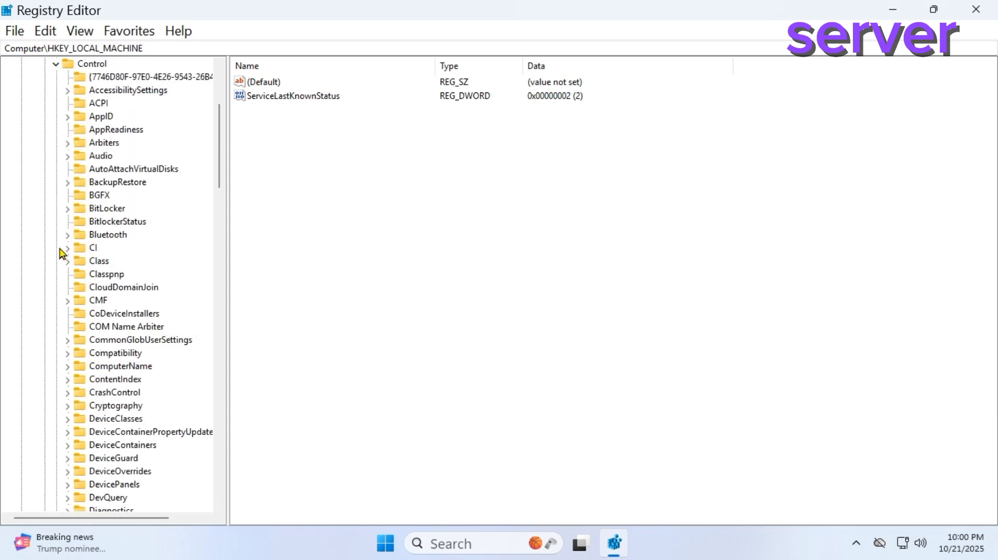
scroll(123, 255, down, 13)
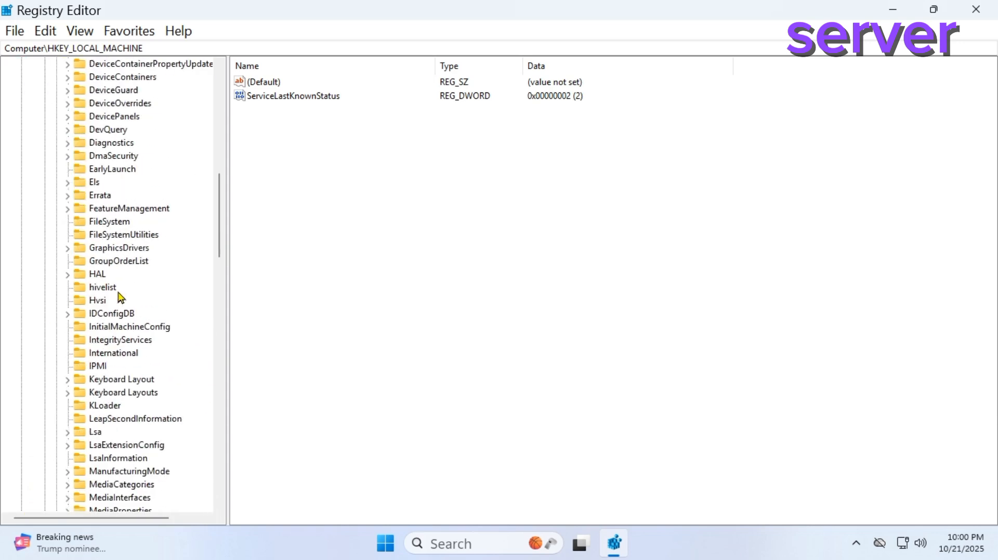
scroll(121, 298, down, 9)
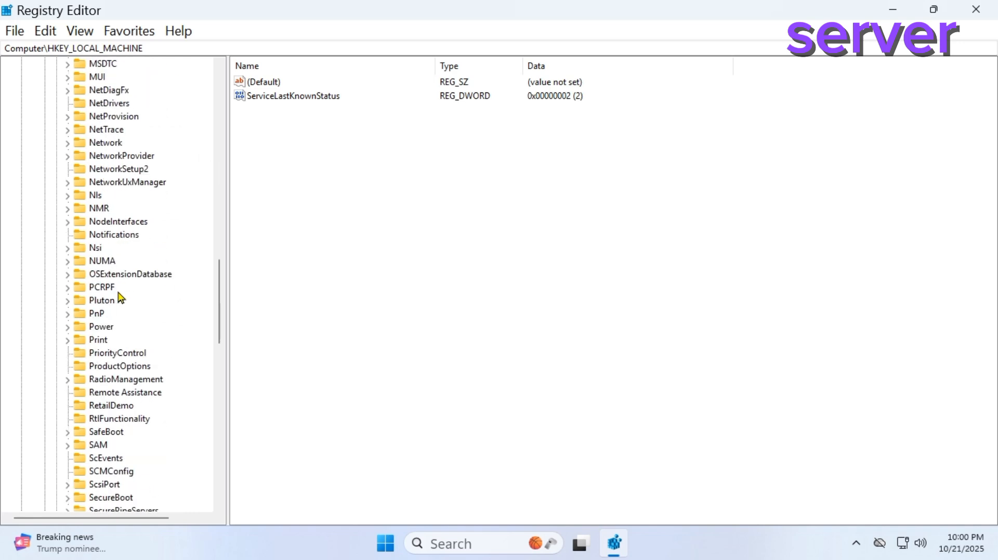
click(96, 289)
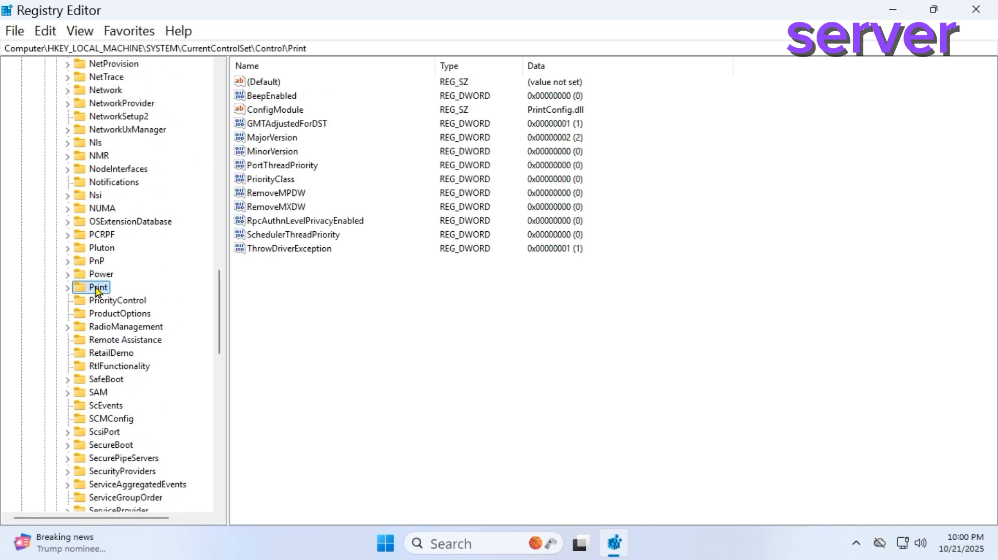
Open the RpcAuthnLevelPrivacyEnabled value in the Print key and confirm its data as hexadecimal 0
click(303, 224)
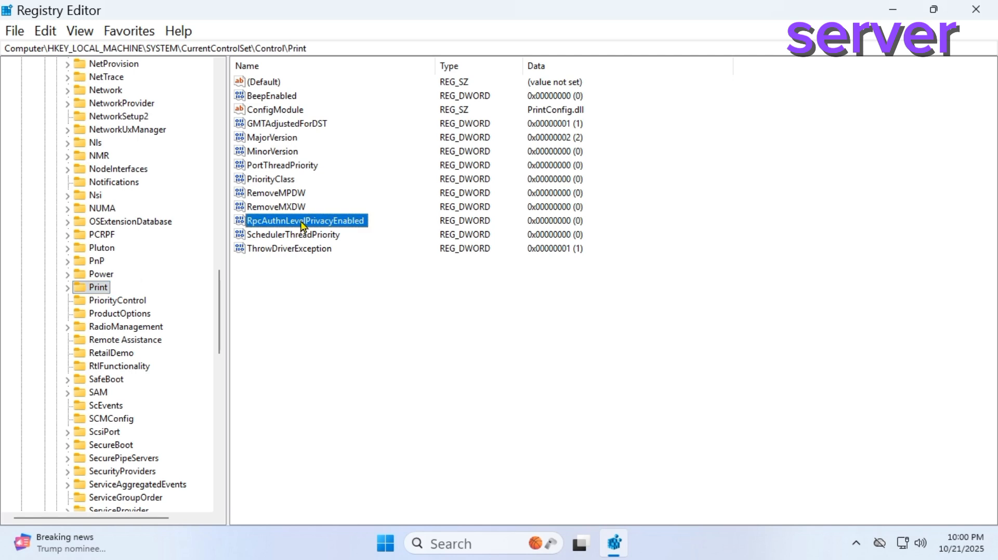
double_click(303, 224)
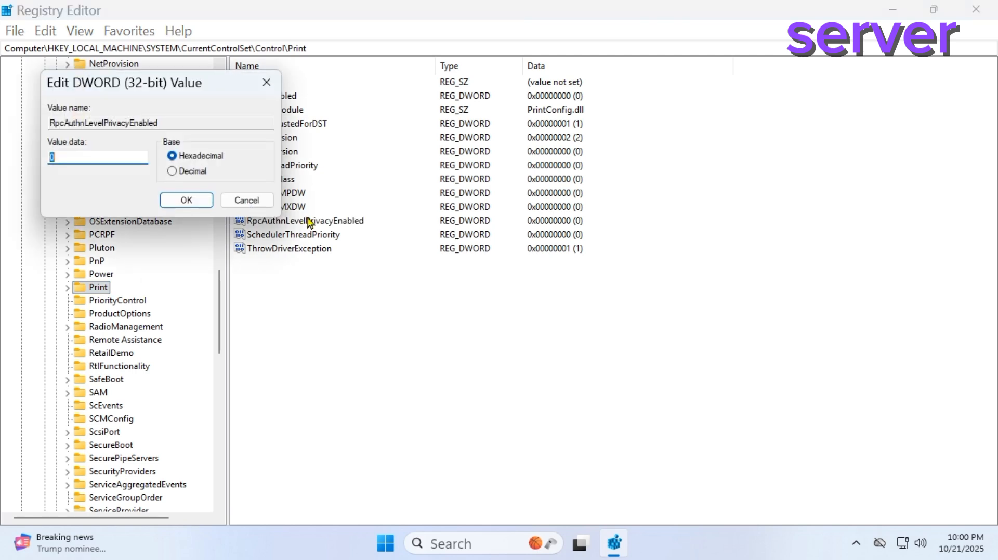
click(86, 160)
click(188, 201)
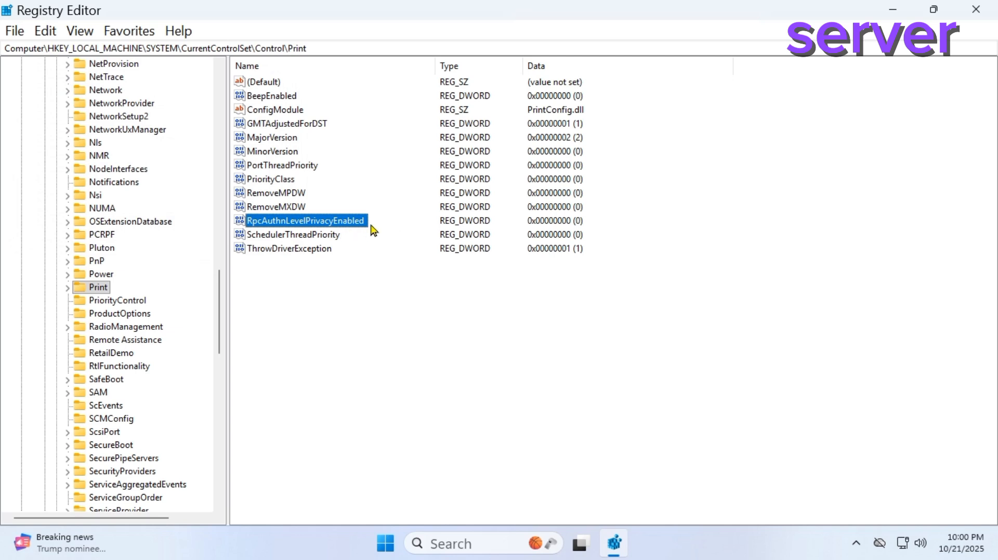
Add a DWORD (32-bit) value named RpcAuthnLeveleLavelPrivacyEnabled to the Print key
right_click(344, 308)
mouse_move(416, 320)
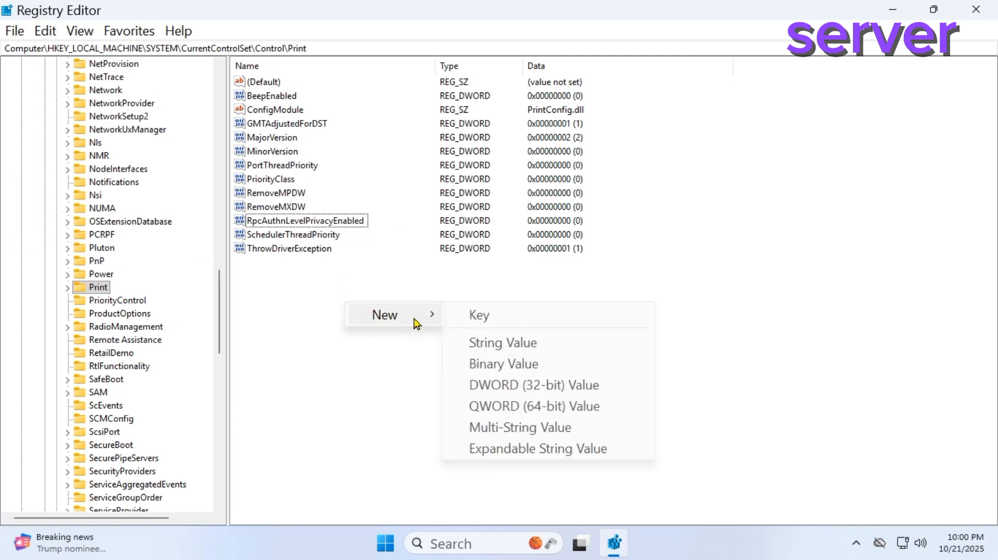
click(542, 386)
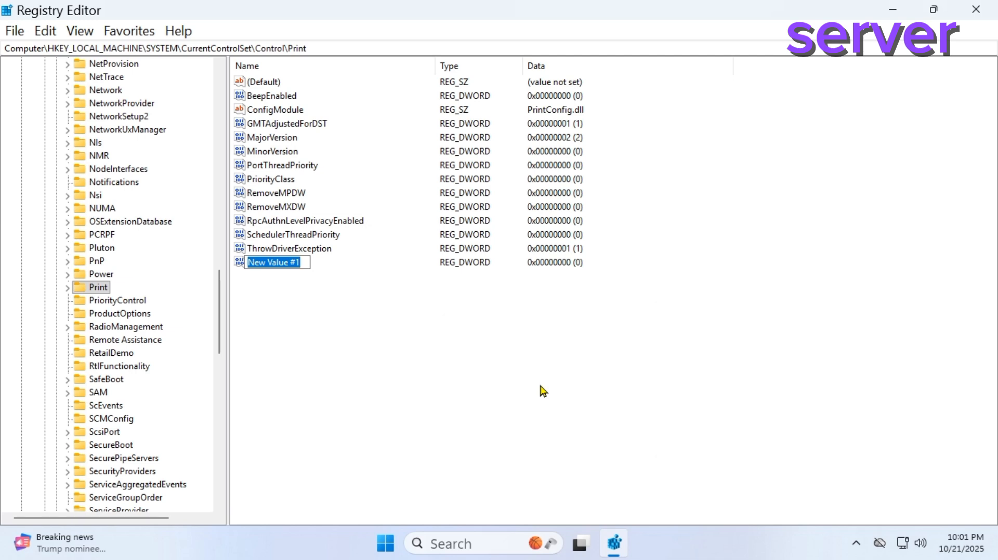
text(RpcO)
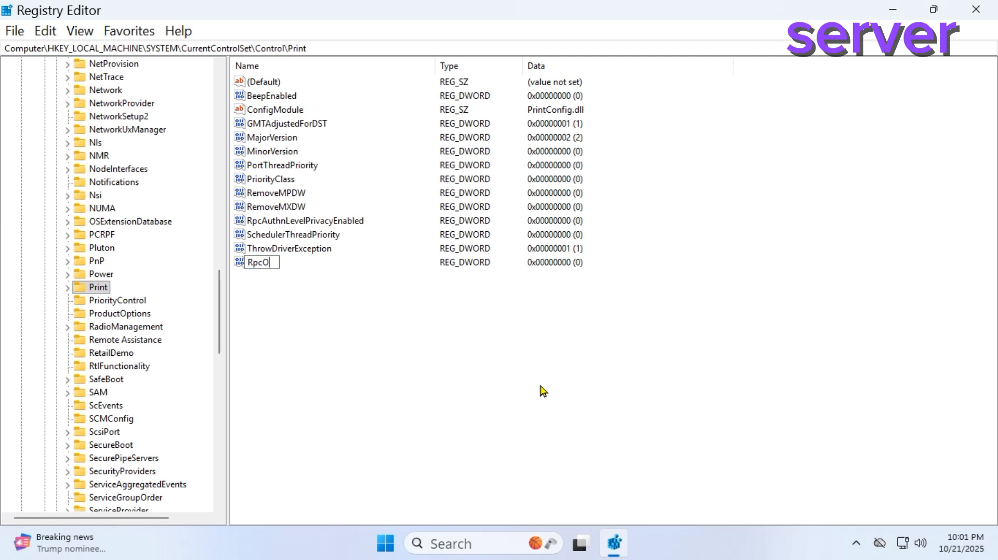
text(ve)
key(BackSpace)
key(BackSpace)
key(BackSpace)
text(AuthnLeveleLavelPrivacyE)
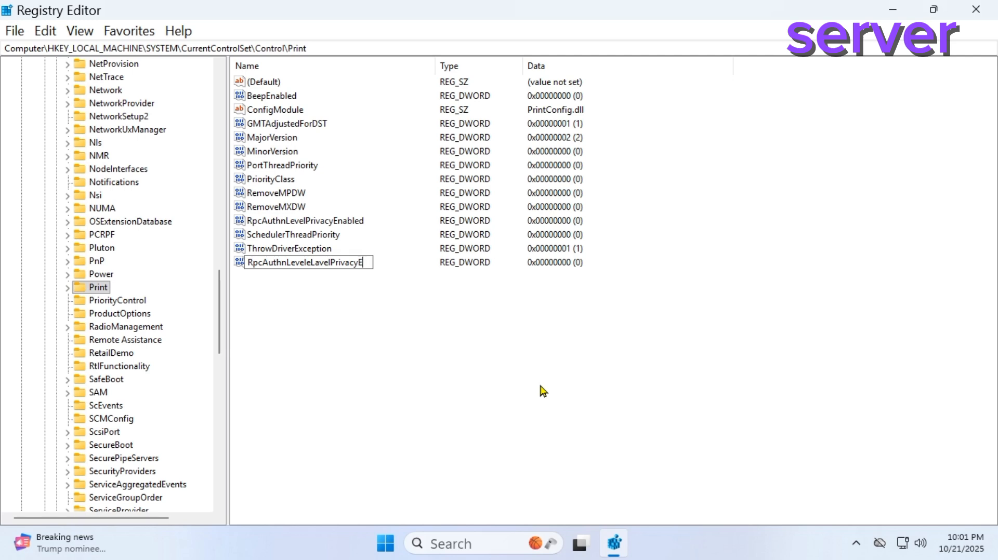
text(nabled)
key(Return)
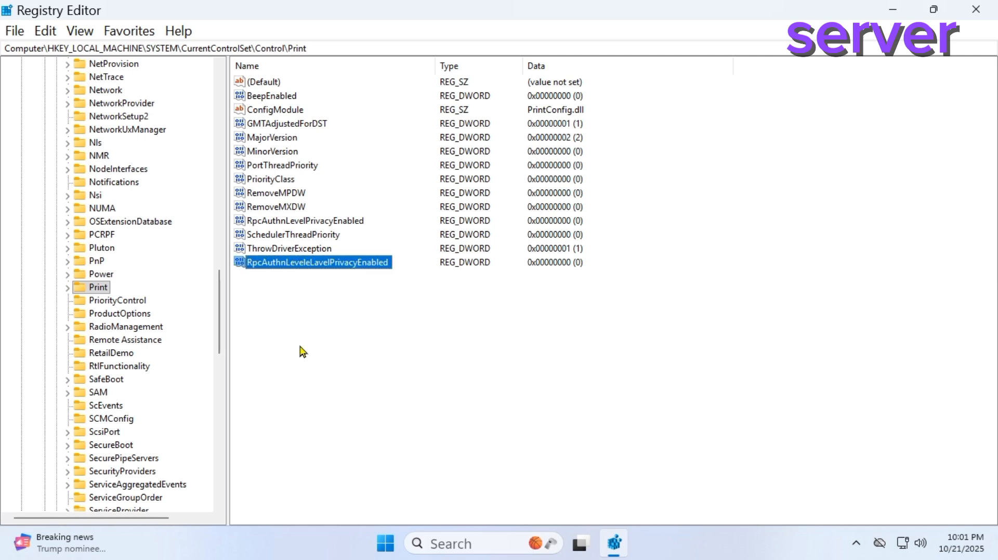
Try to rename the misspelled DWORD value in the Print key as RpcAuthnLevelPrivacyEnabled
right_click(314, 265)
click(376, 347)
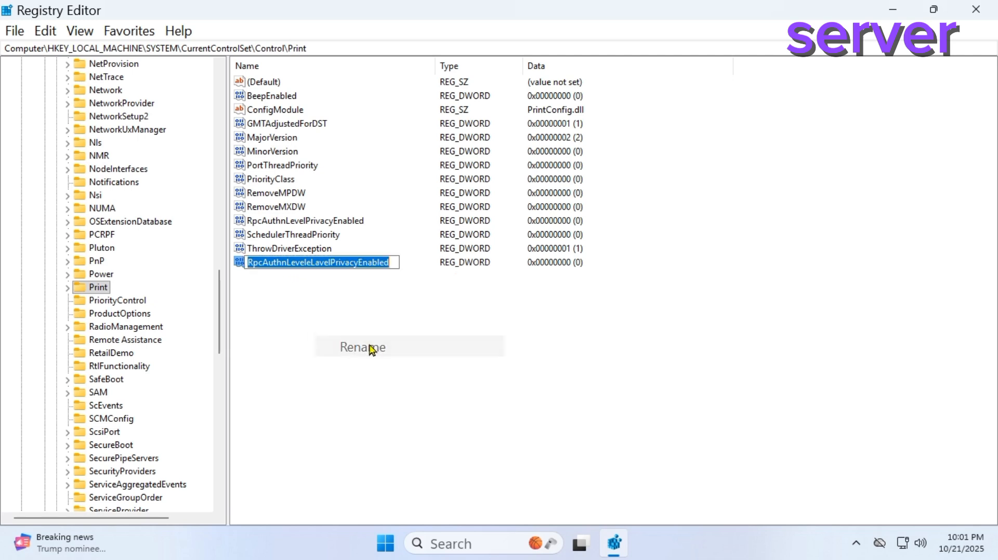
click(330, 265)
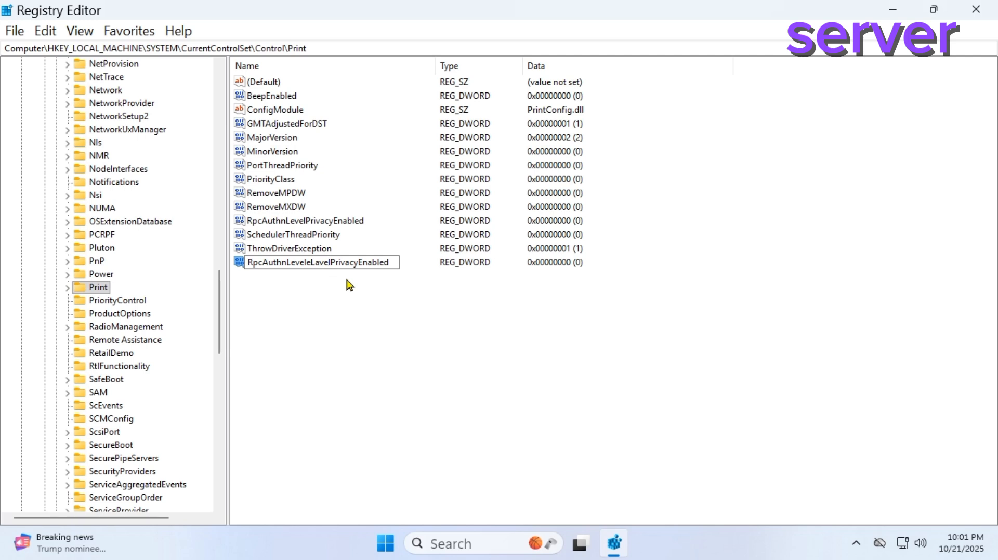
key(BackSpace)
key(BackSpace)
key(BackSpace)
key(BackSpace)
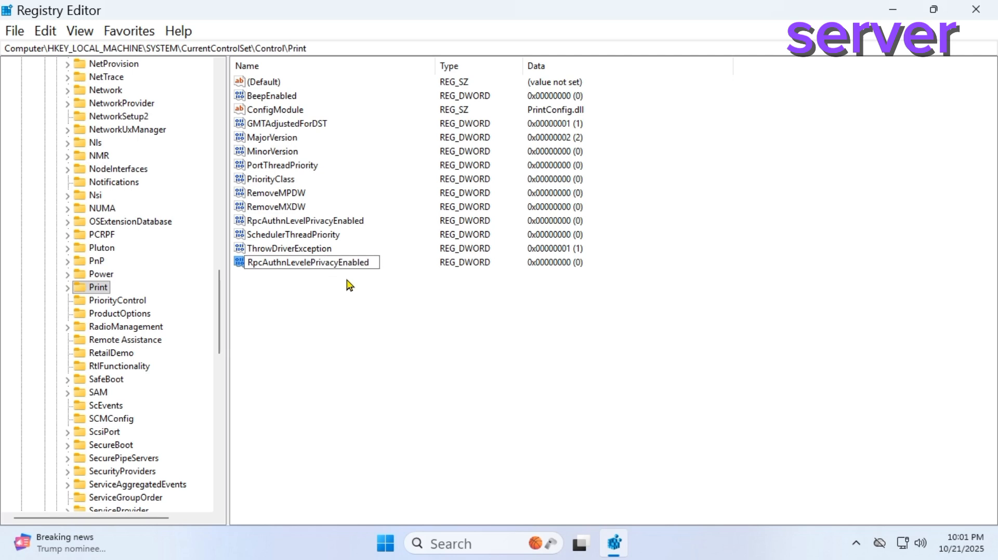
key(BackSpace)
key(Return)
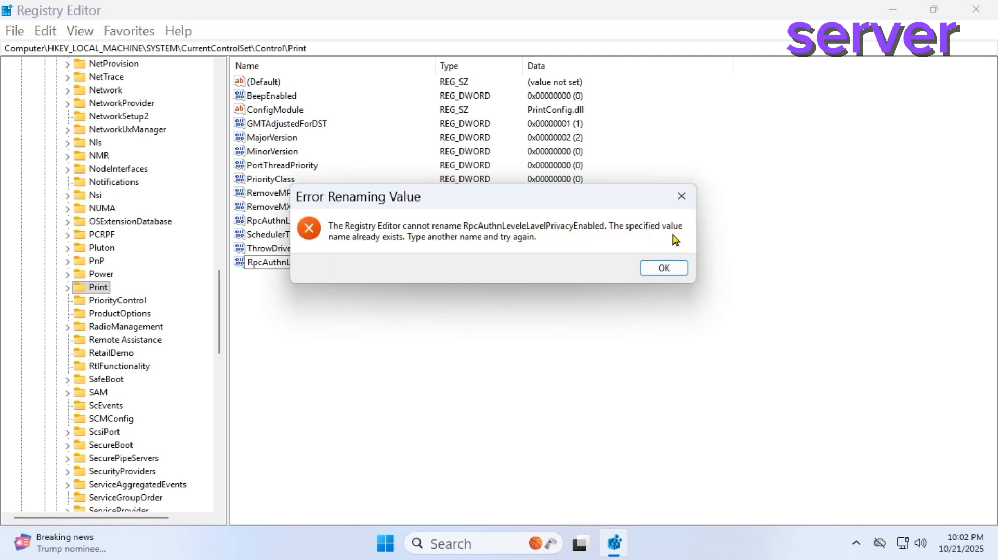
click(664, 268)
Delete the misspelled RpcAuthnLeveleLavelPrivacyEnabled value from the Print key
right_click(367, 258)
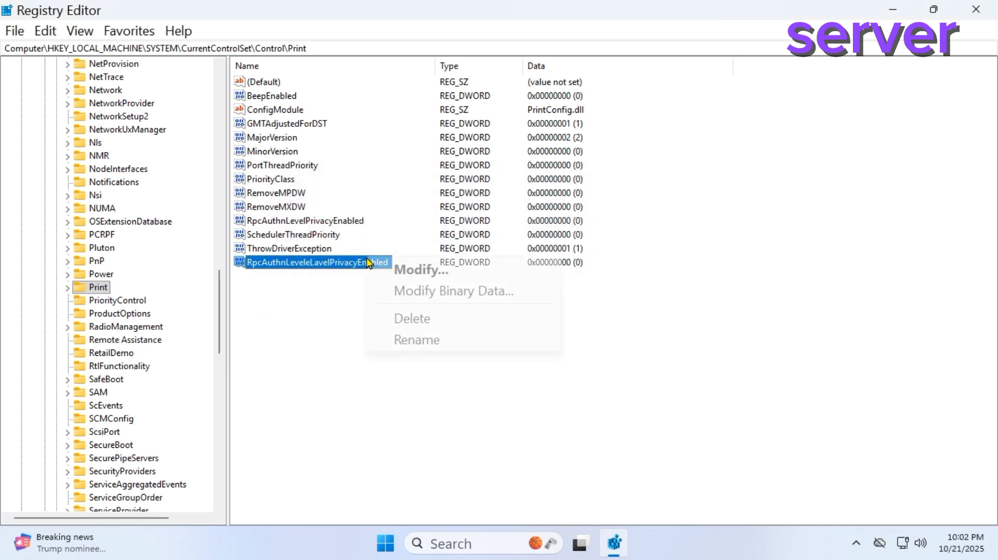
click(409, 318)
click(611, 267)
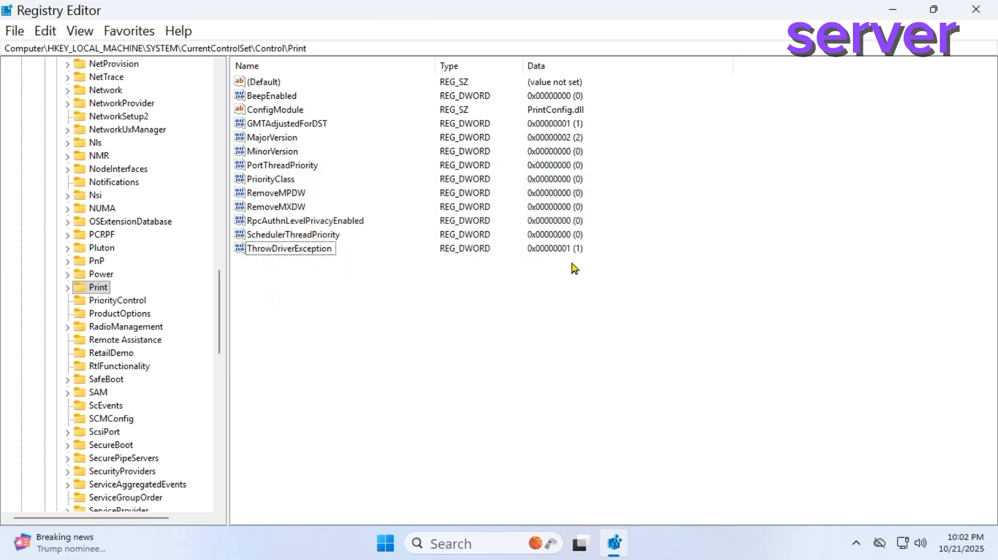
Set the data of the RpcAuthnLevelPrivacyEnabled value to hexadecimal 0
click(331, 223)
double_click(332, 223)
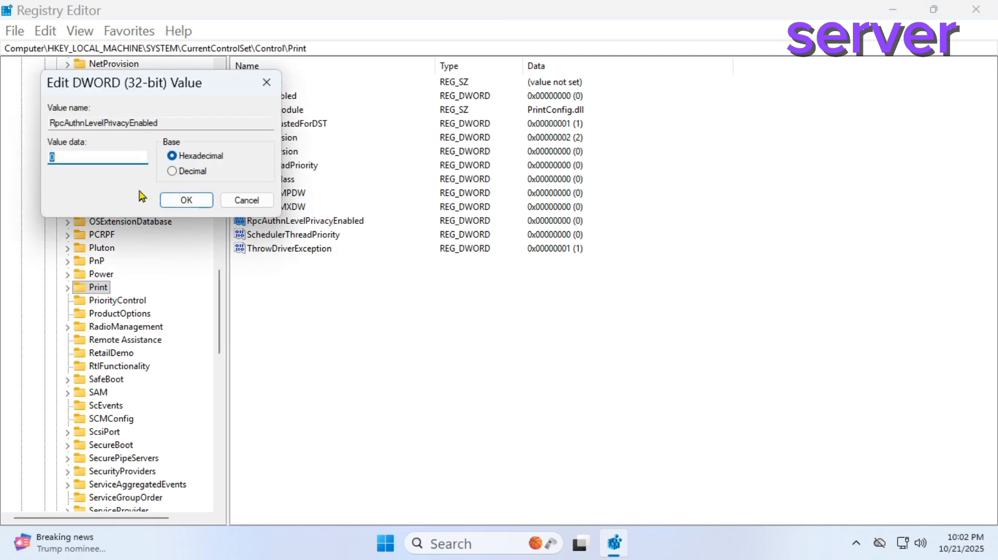
text(0)
click(194, 201)
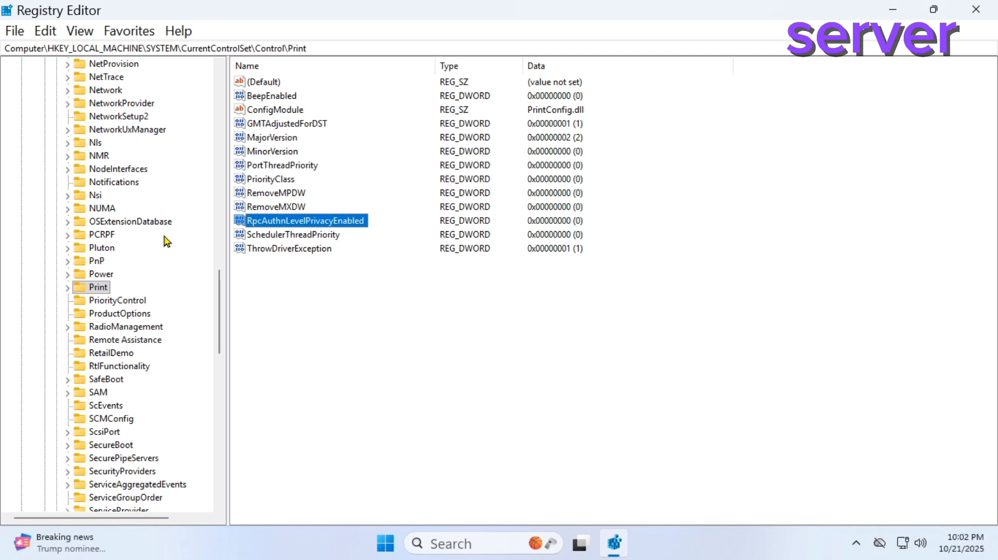
Collapse the Control, CurrentControlSet, SYSTEM and HKEY_LOCAL_MACHINE branches, and close the registry window
scroll(62, 127, up, 2)
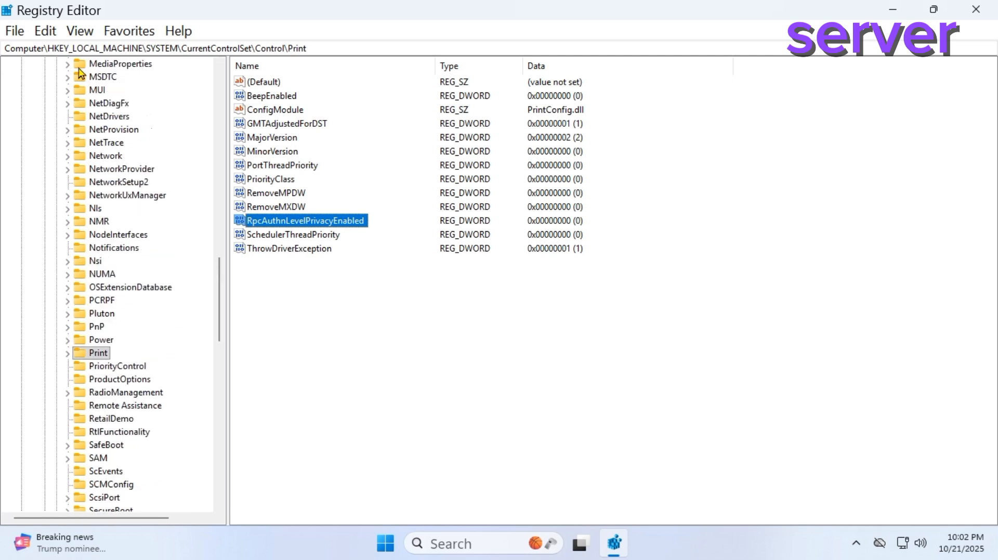
scroll(136, 142, up, 12)
scroll(136, 142, up, 14)
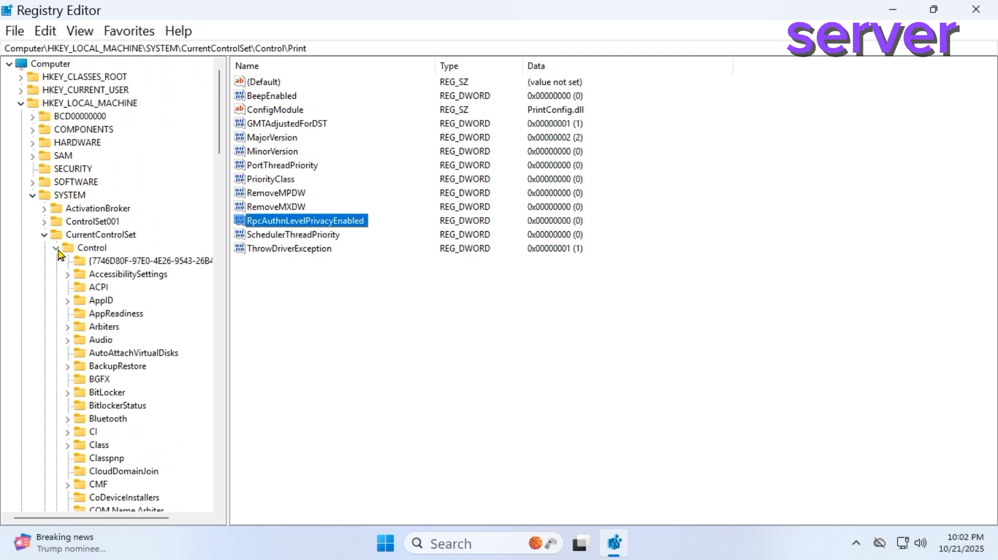
click(56, 248)
click(44, 235)
click(32, 195)
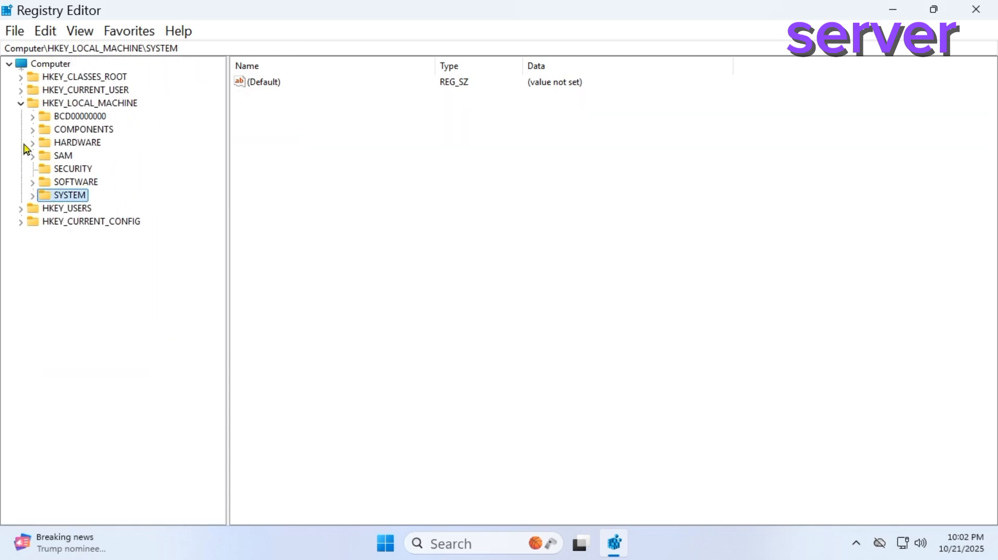
click(20, 103)
Search Windows for "group" and clear the search text again
click(482, 544)
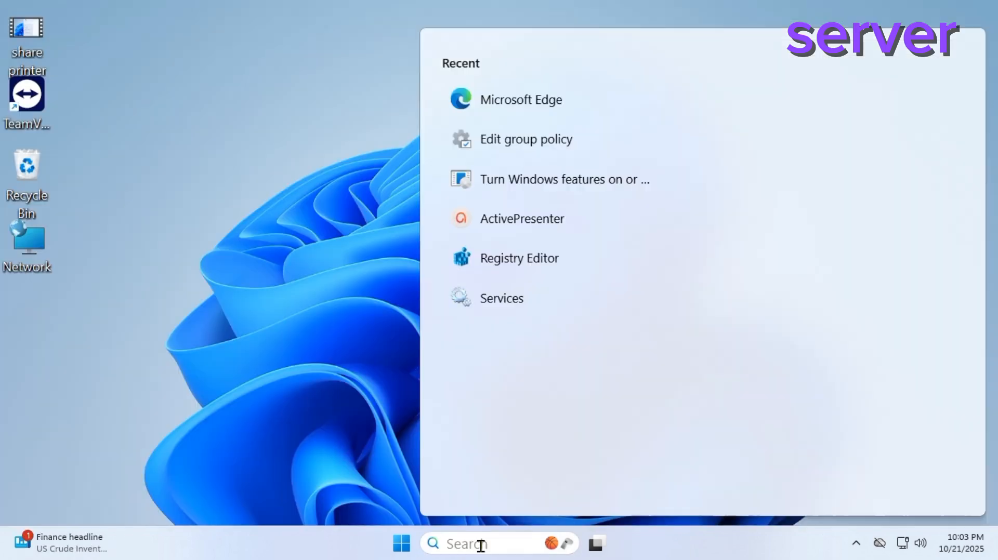
text(game Bar)
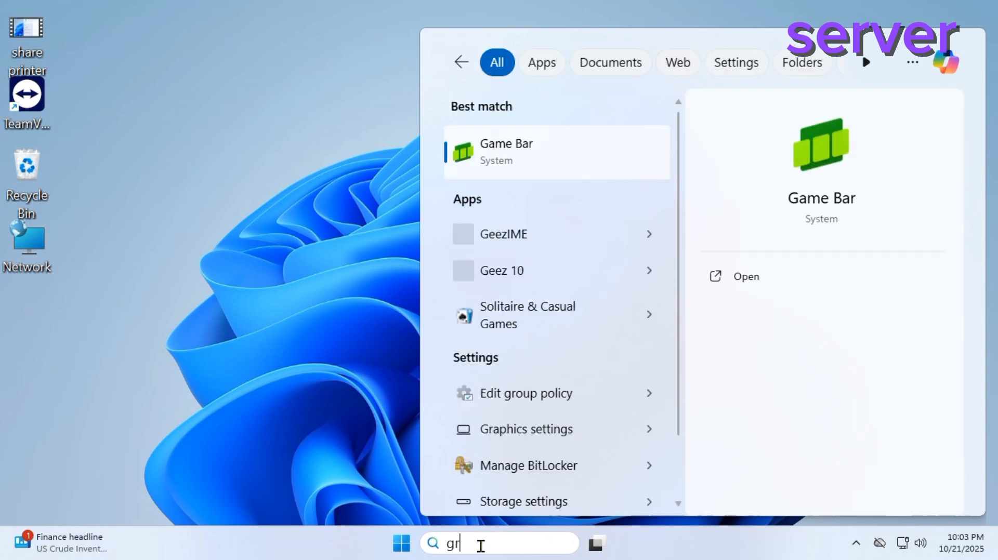
text(roup)
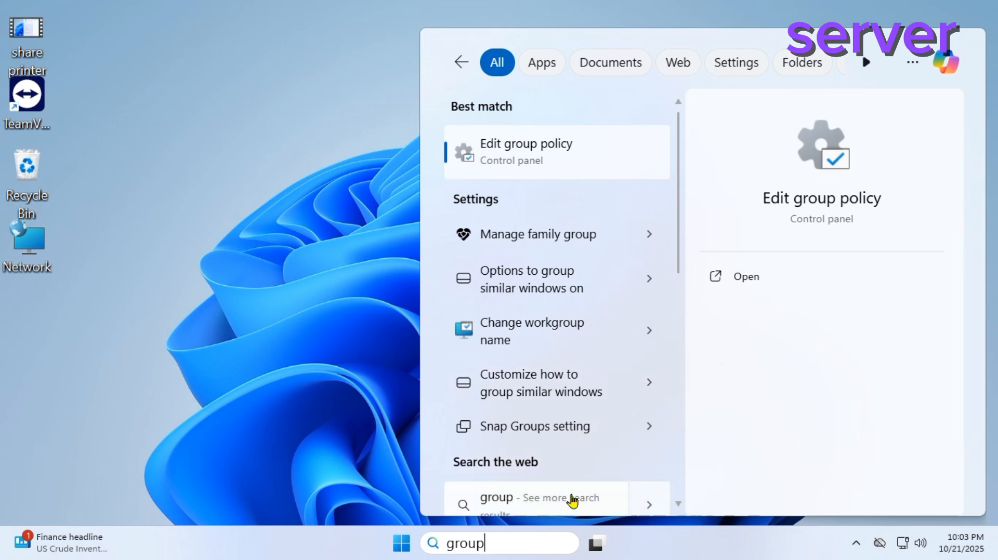
key(BackSpace)
key(BackSpace)
key(BackSpace)
key(BackSpace)
key(BackSpace)
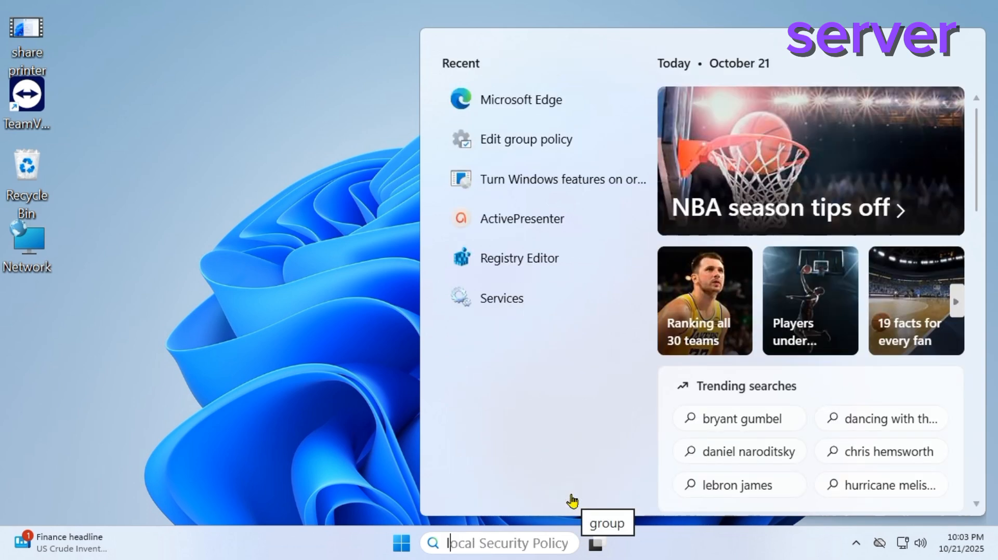
Search Windows for "local grou", open the Local Group Policy Editor maximized, and widen its tree pane to show full folder names
text(local)
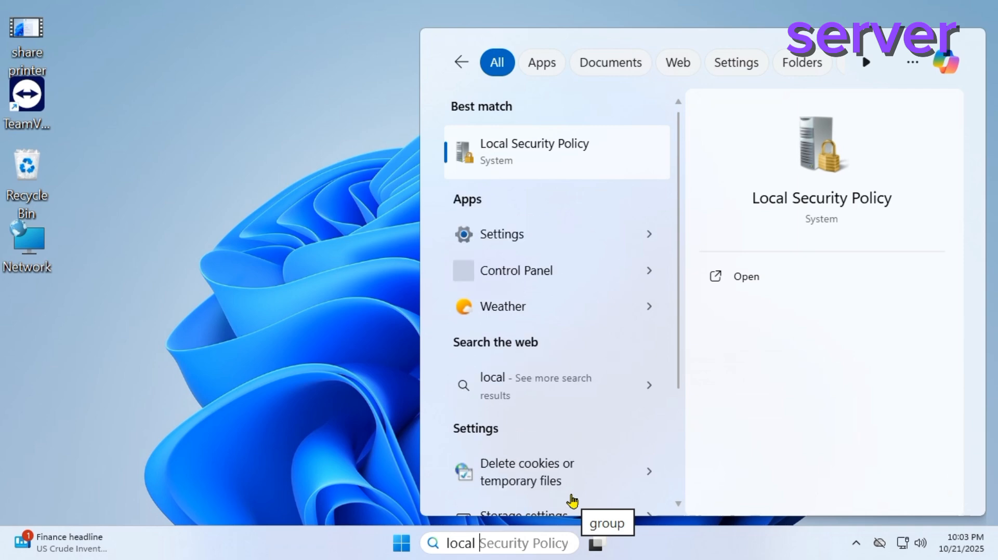
text( gro)
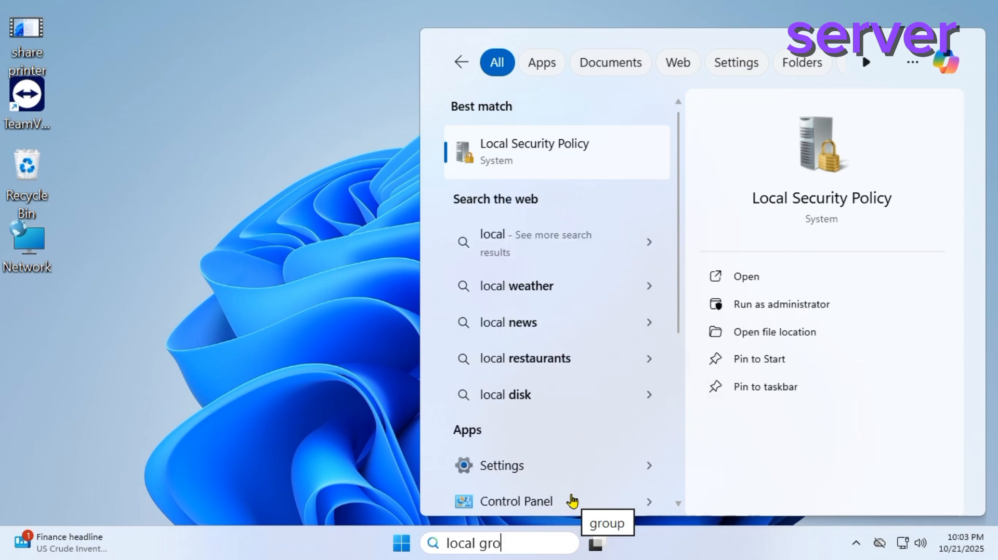
text(u)
key(Return)
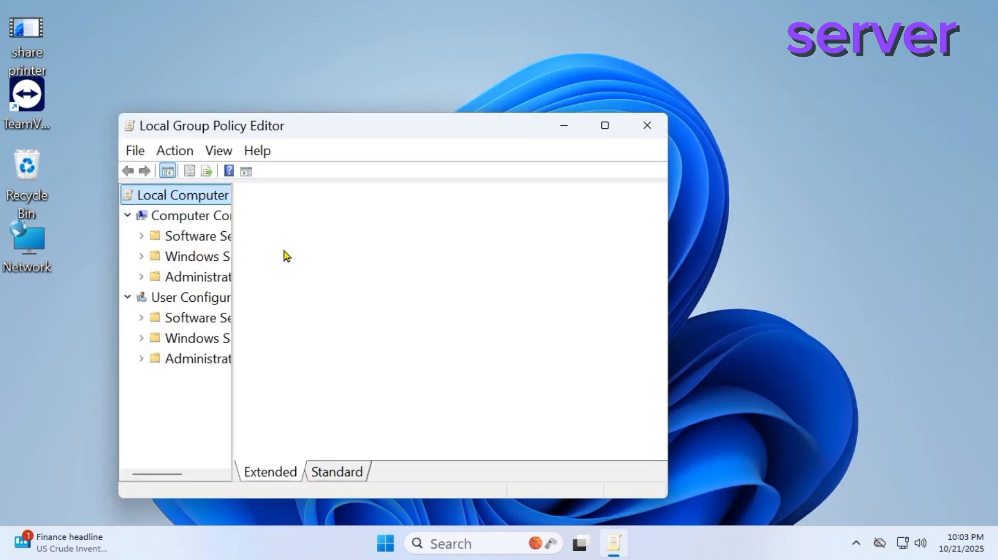
click(604, 126)
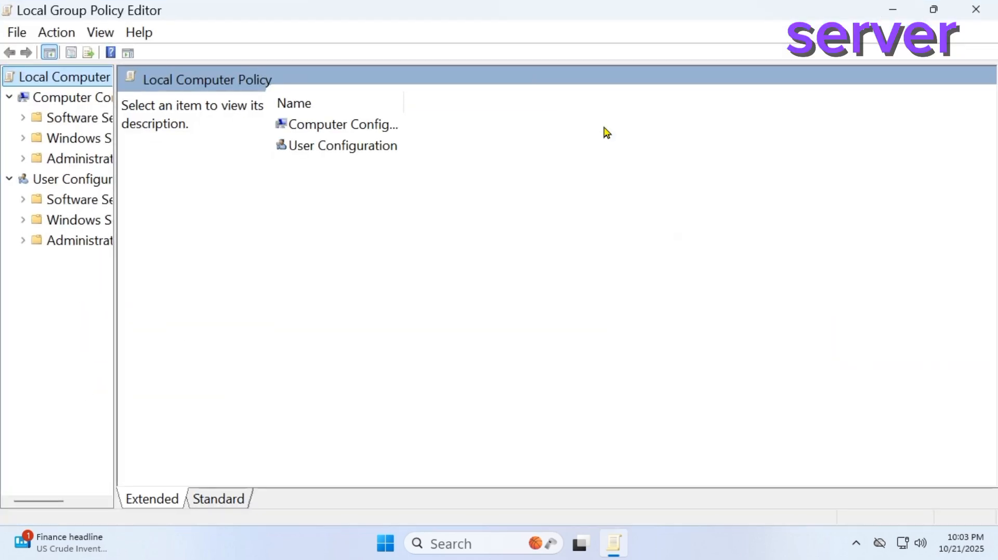
drag(117, 184, 319, 198)
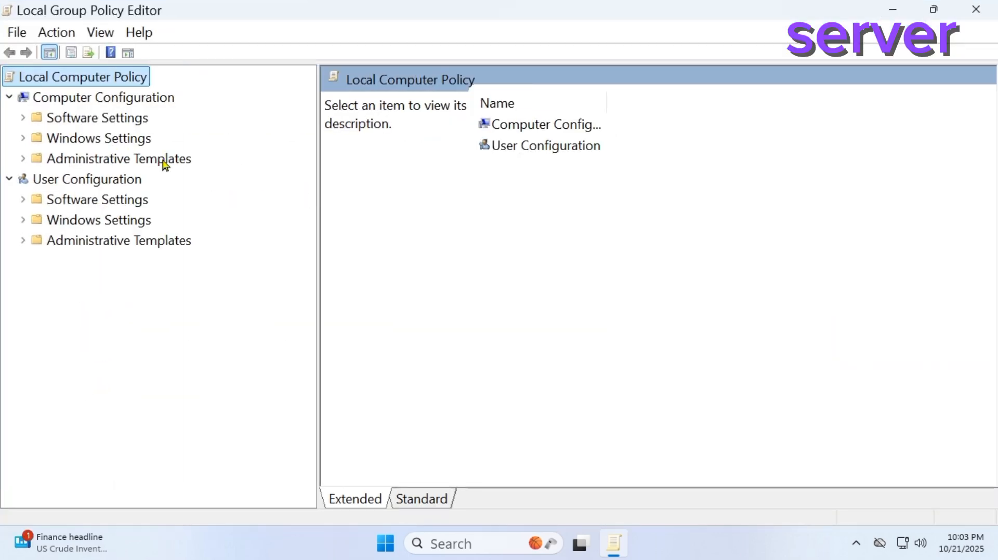
Expand Windows Settings, Security Settings and Local Policies under Computer Configuration, and show the Security Options policies
click(24, 139)
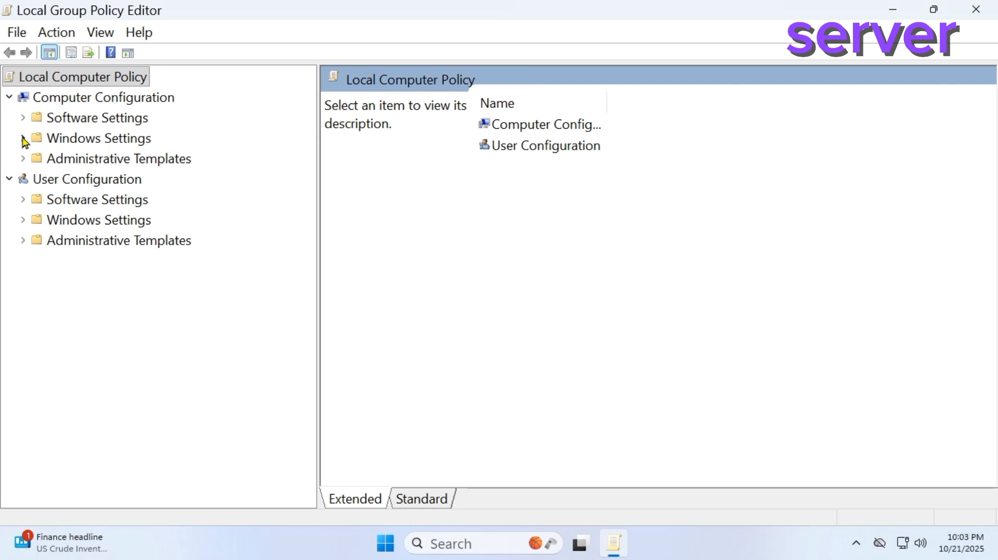
click(23, 139)
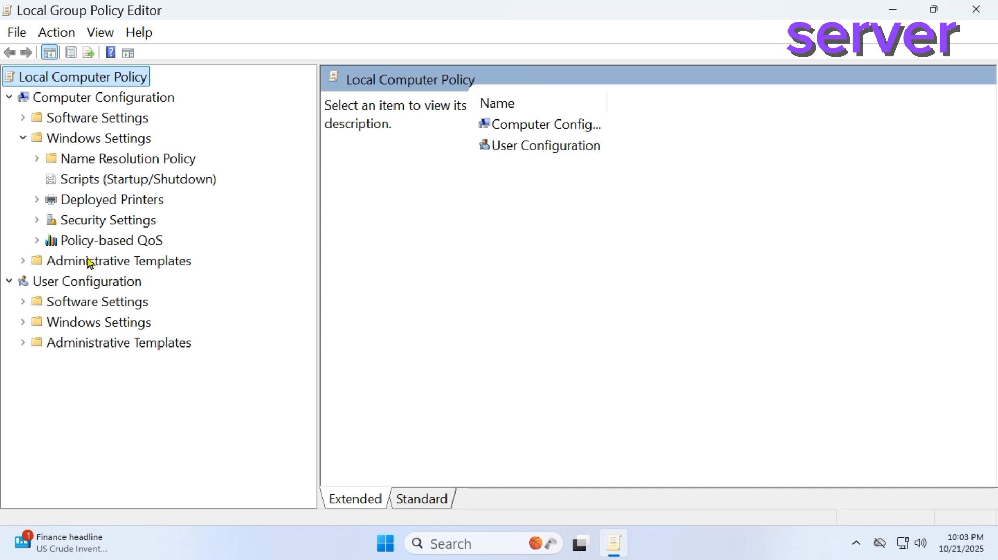
click(37, 221)
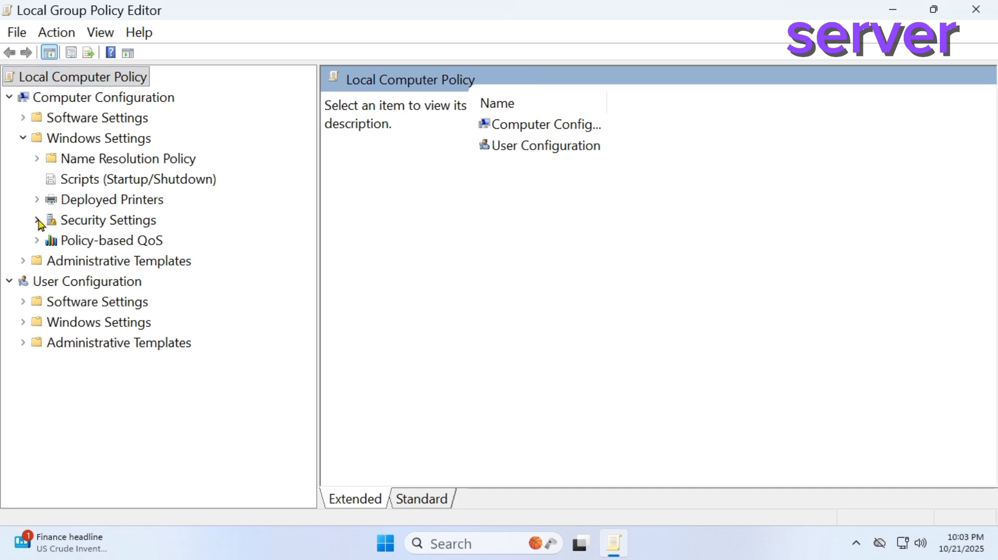
click(38, 221)
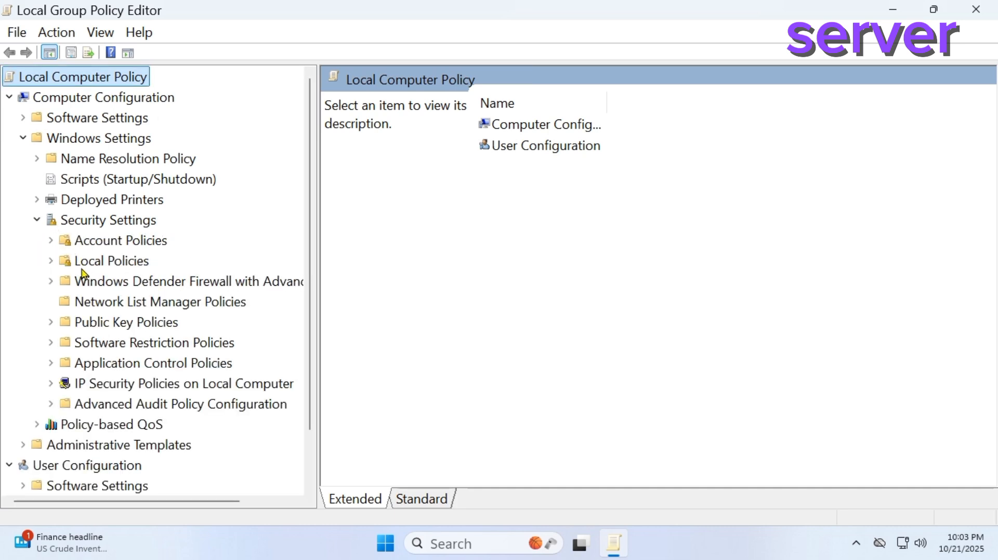
click(54, 262)
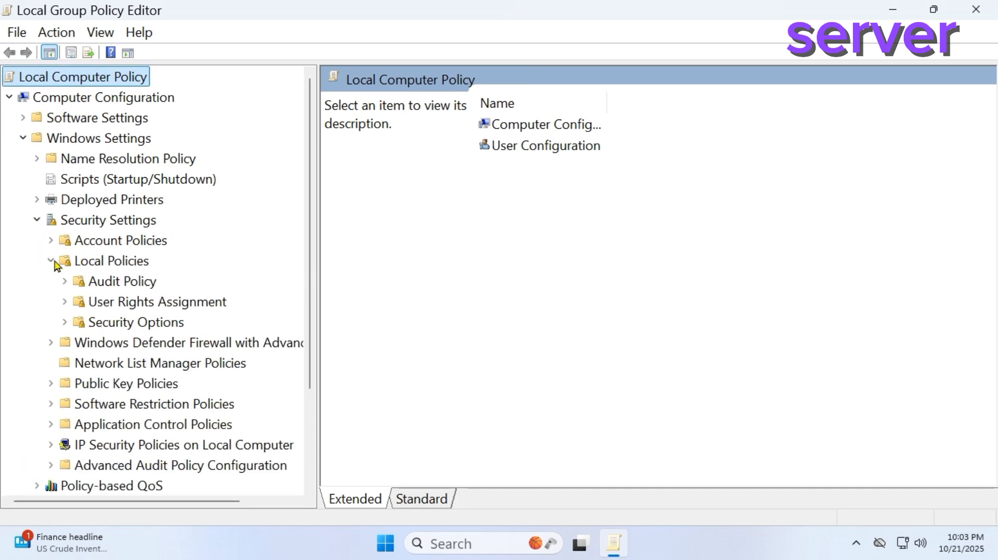
click(124, 327)
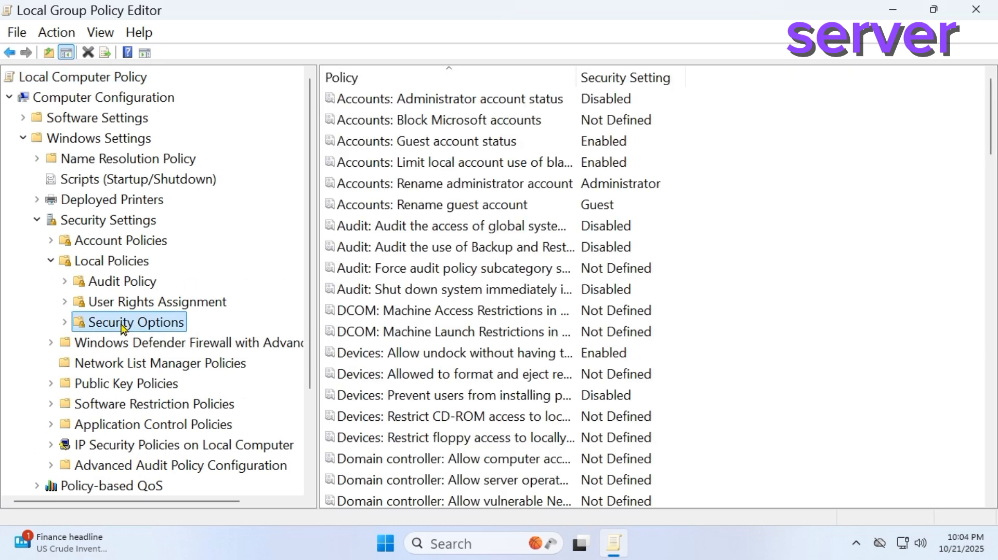
Widen the Policy column and set "Microsoft network server: Digitally sign communications (always)" to Disabled
scroll(410, 255, down, 5)
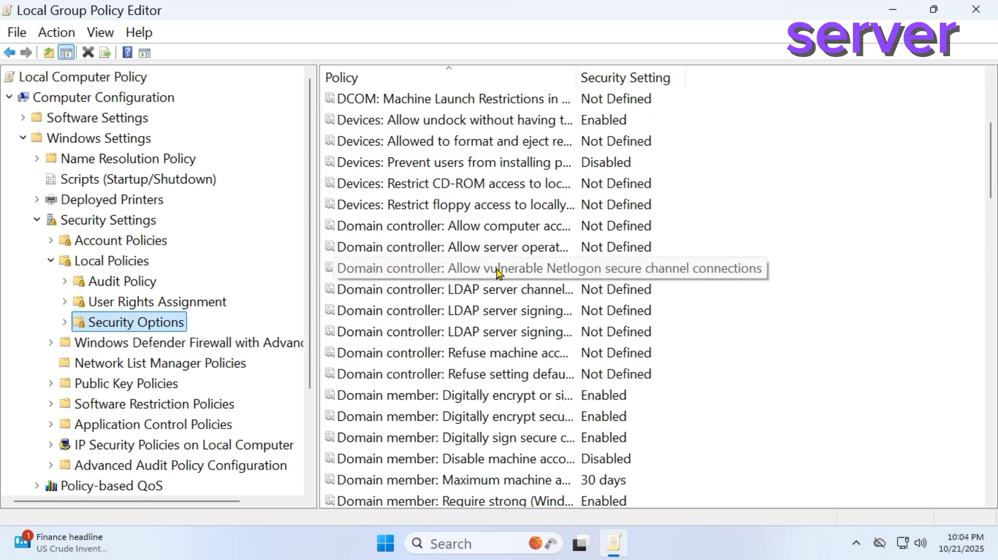
scroll(498, 273, down, 3)
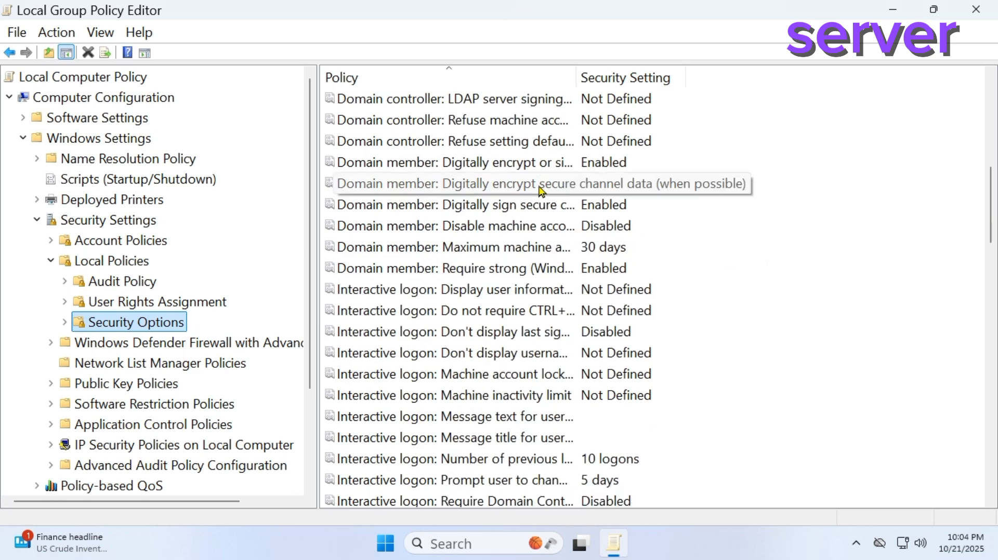
scroll(541, 189, down, 5)
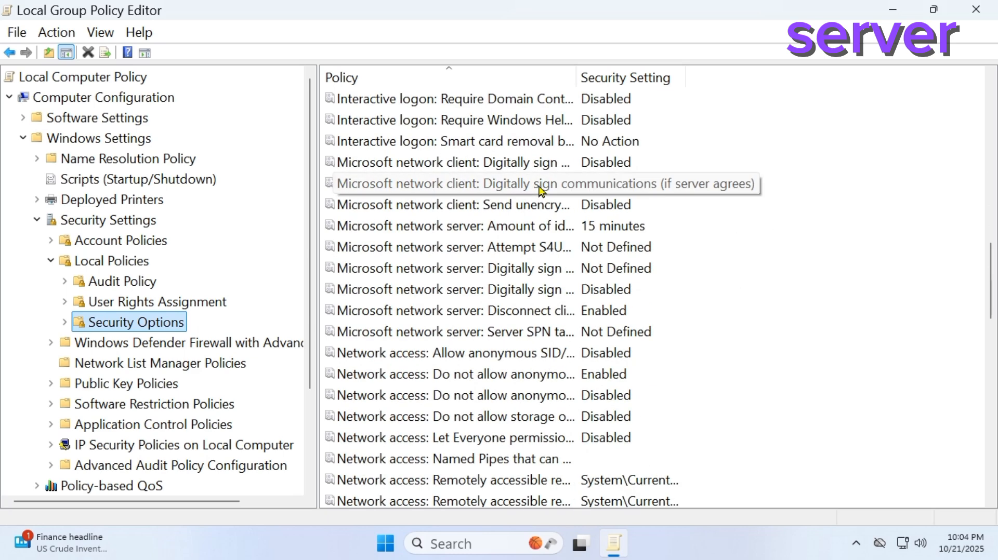
drag(576, 83, 750, 97)
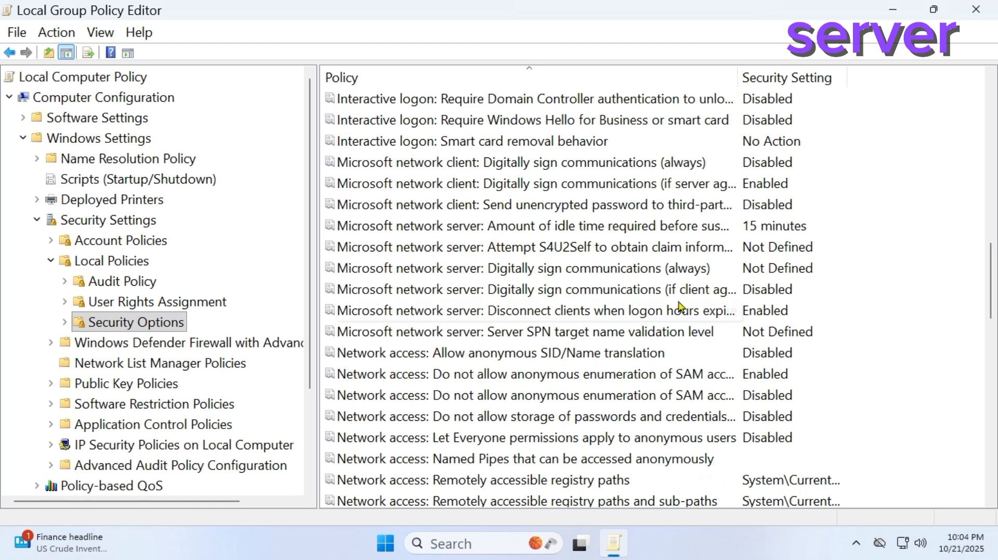
double_click(513, 276)
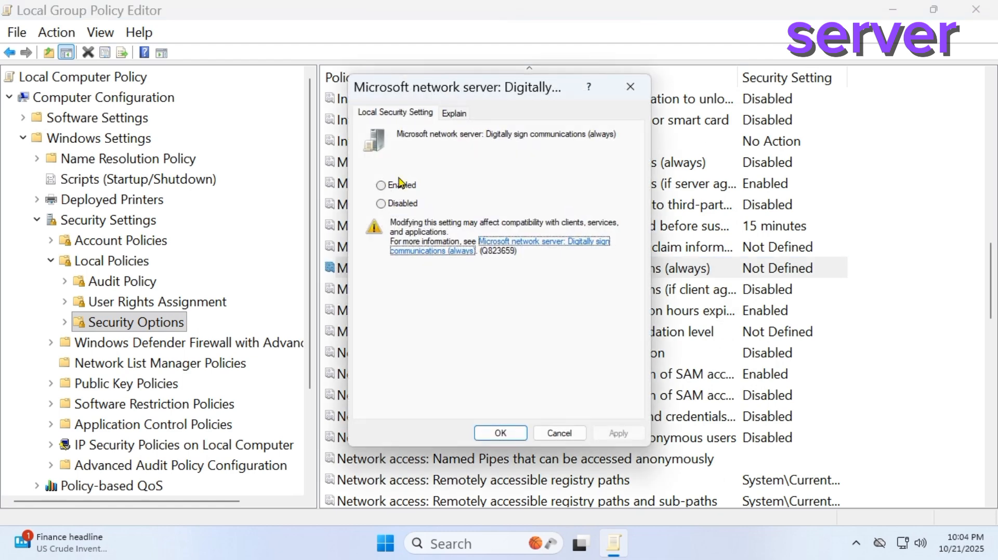
click(398, 206)
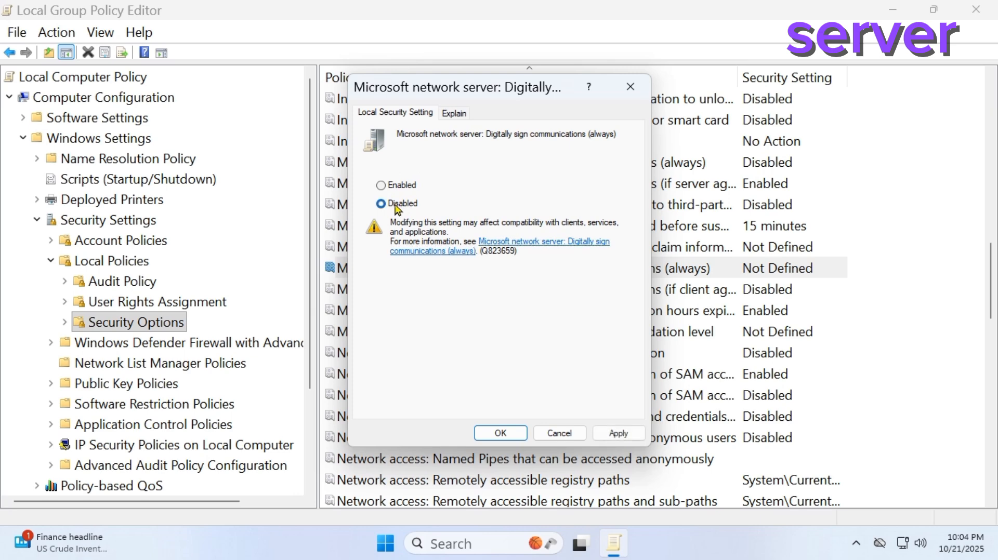
click(626, 437)
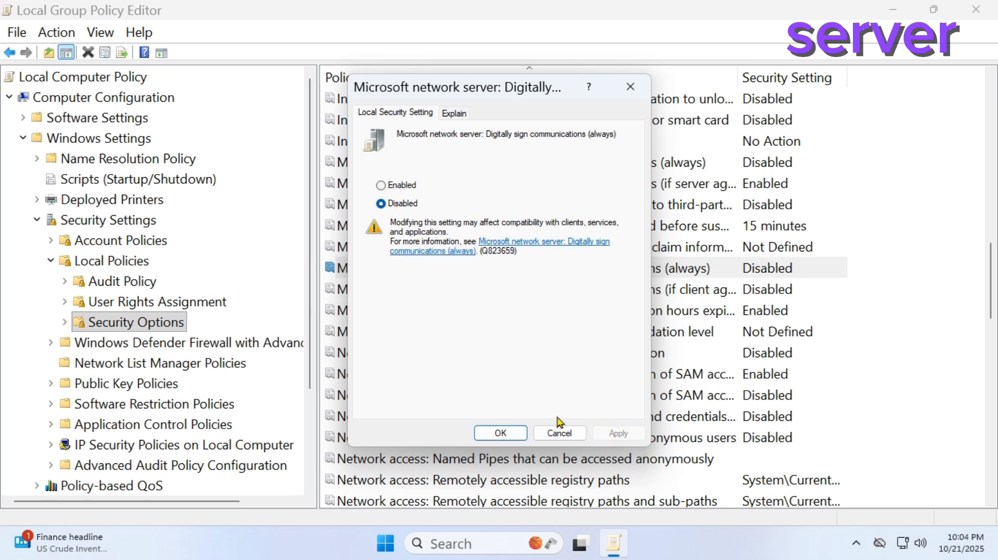
click(499, 435)
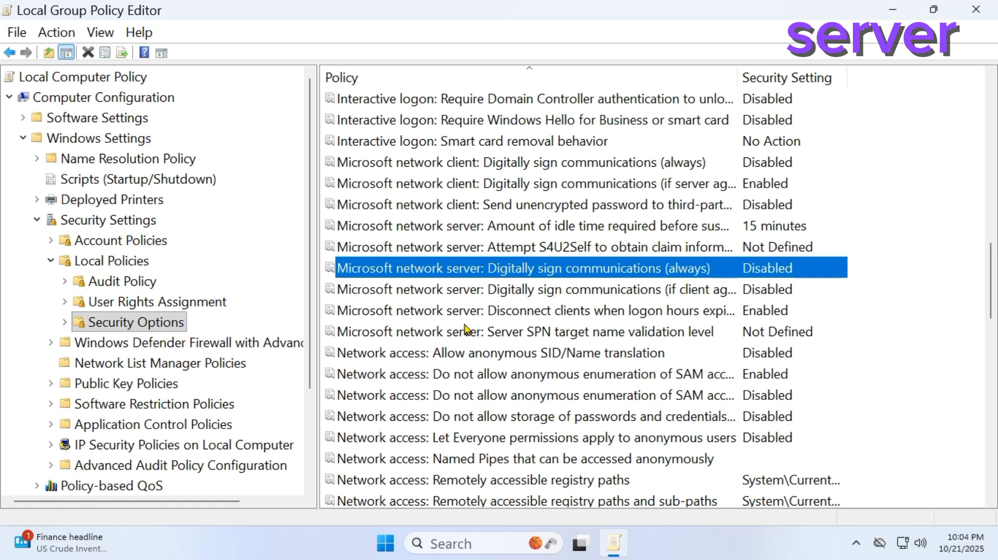
Collapse Security Settings and Windows Settings, and show the Lanman Workstation policies under Administrative Templates, Network in Computer Configuration
scroll(484, 303, down, 2)
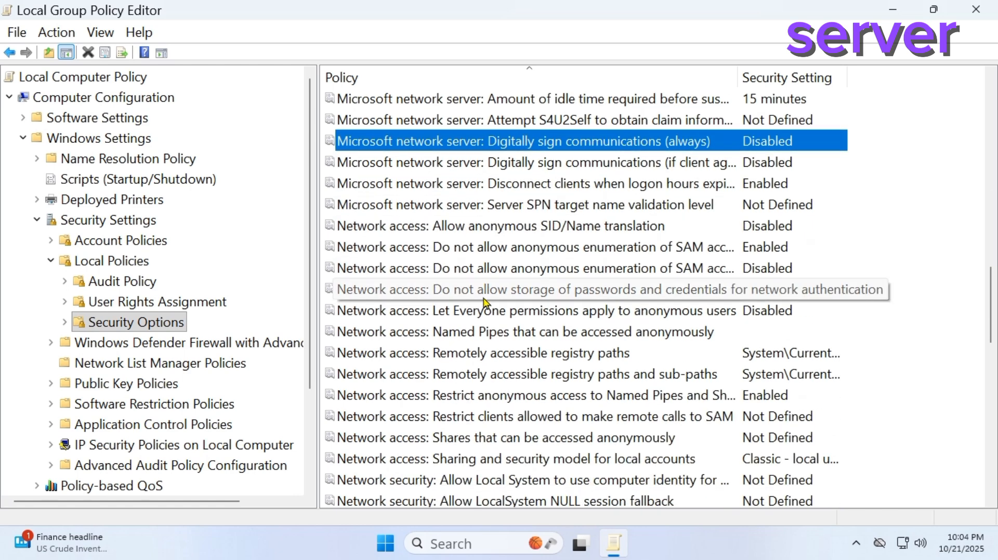
click(37, 220)
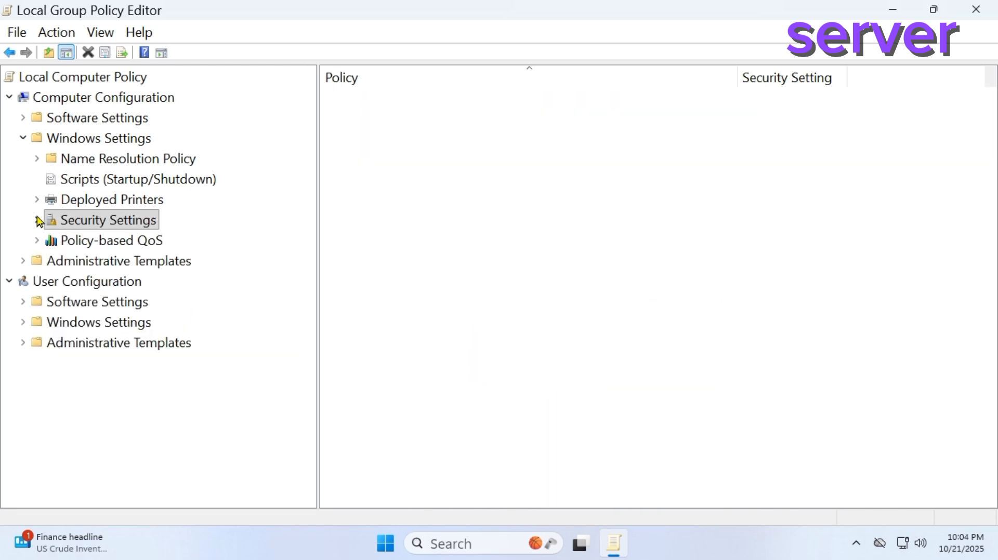
click(23, 137)
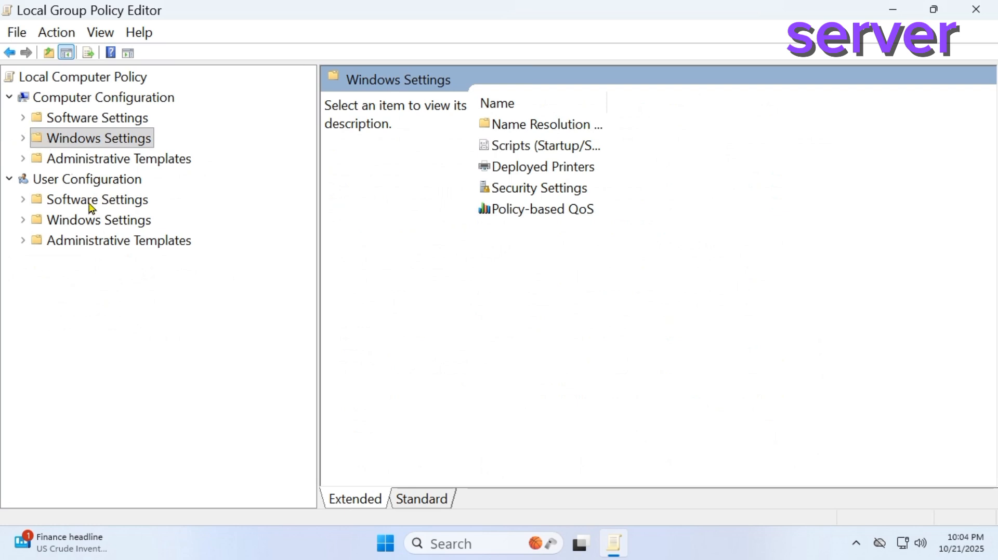
click(28, 158)
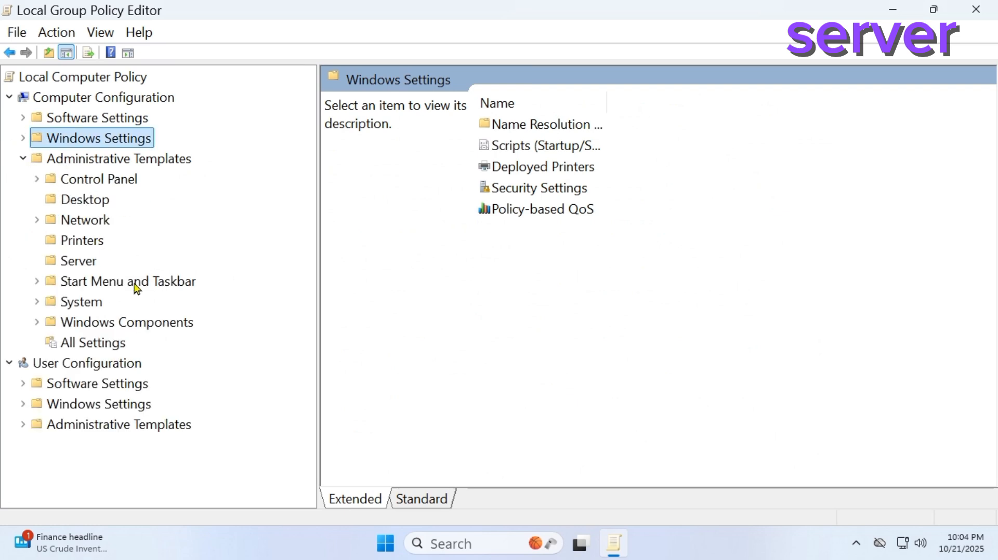
click(68, 222)
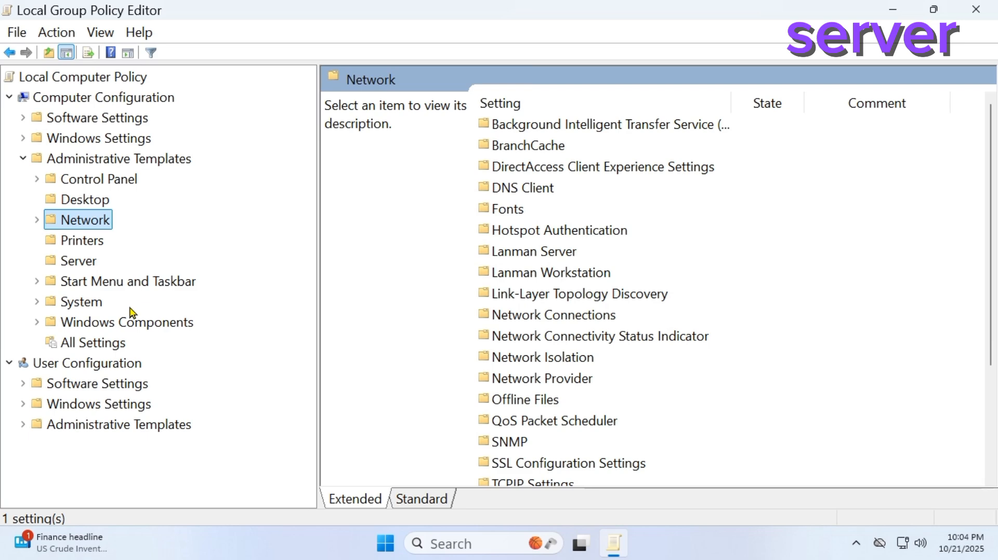
click(37, 221)
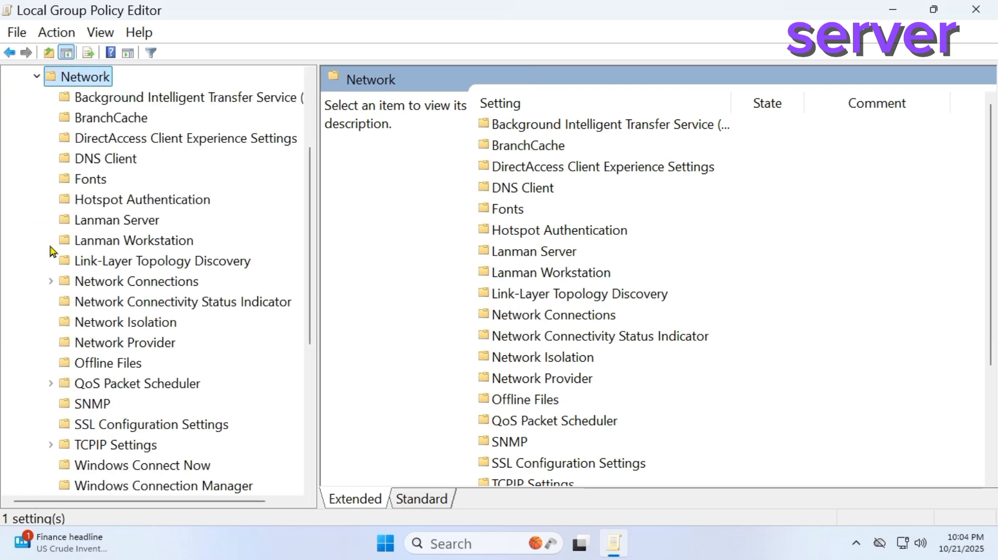
click(103, 244)
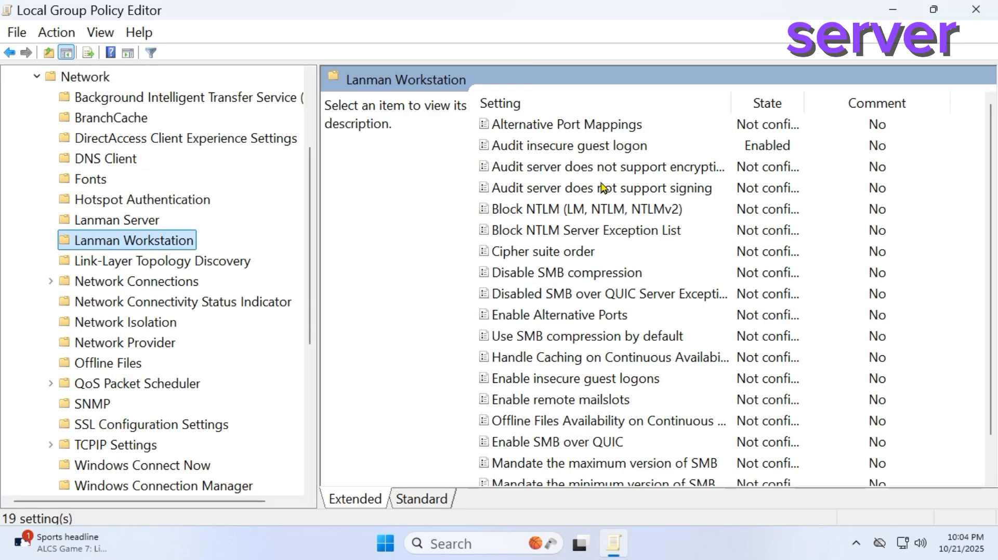
Set the "Audit insecure guest logon" policy to Enabled, apply it, and close the policy editor
click(609, 154)
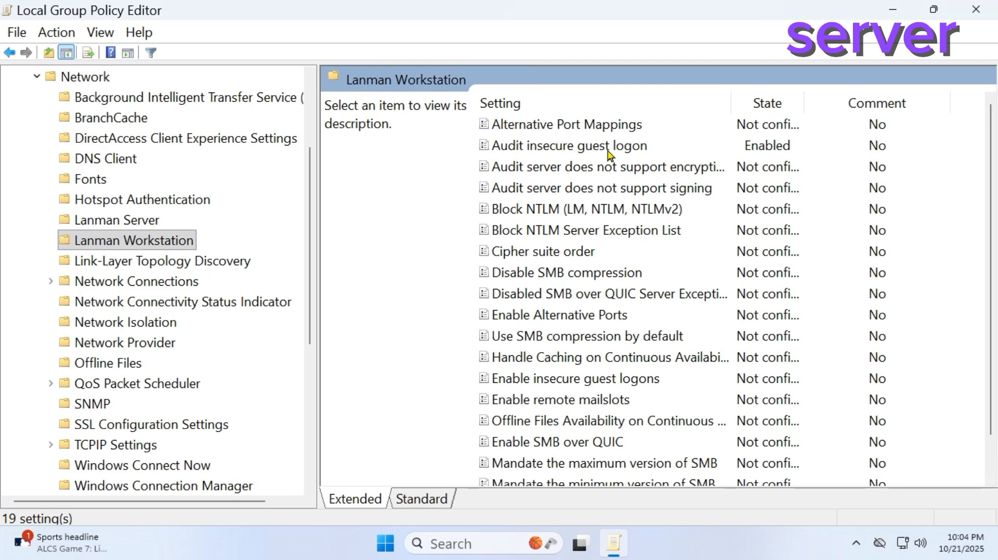
double_click(549, 147)
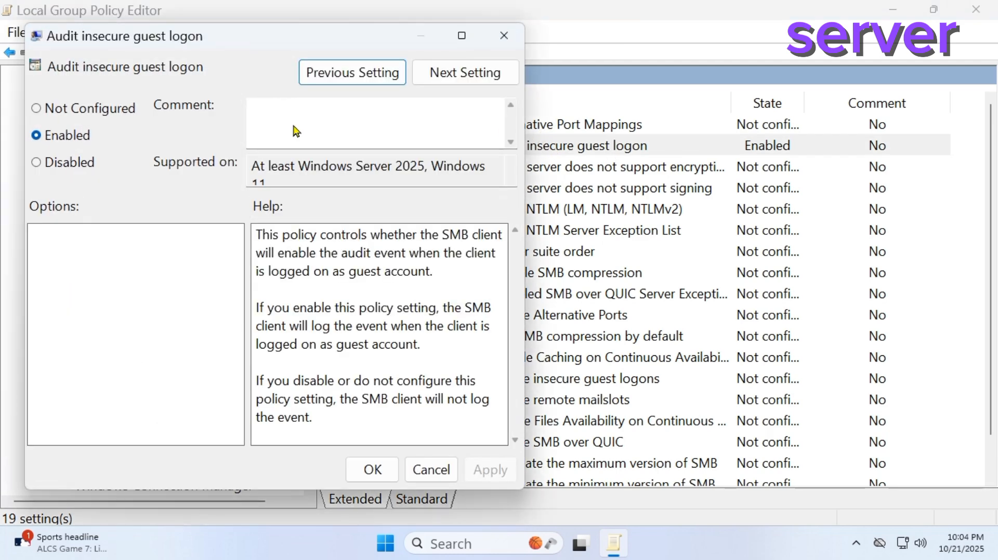
click(58, 140)
click(49, 115)
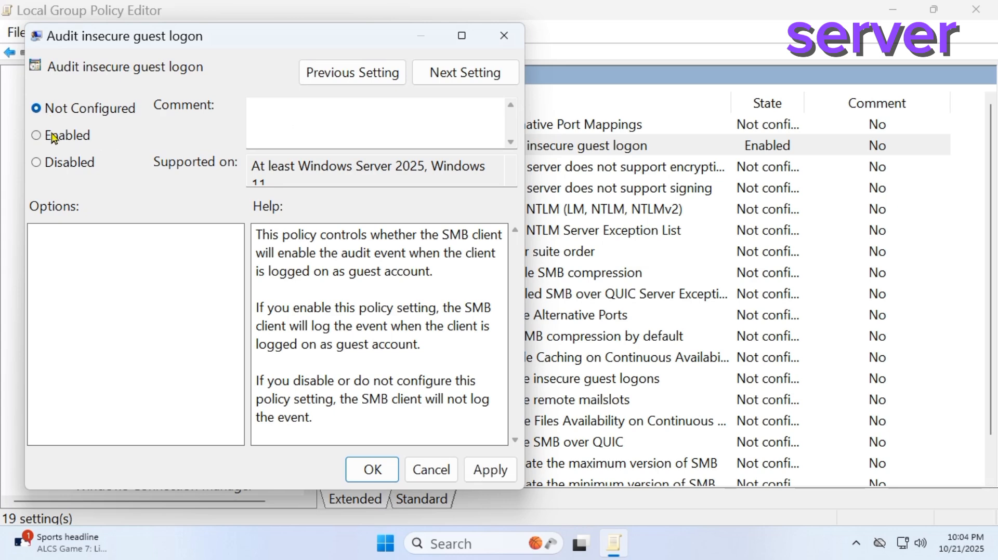
click(54, 137)
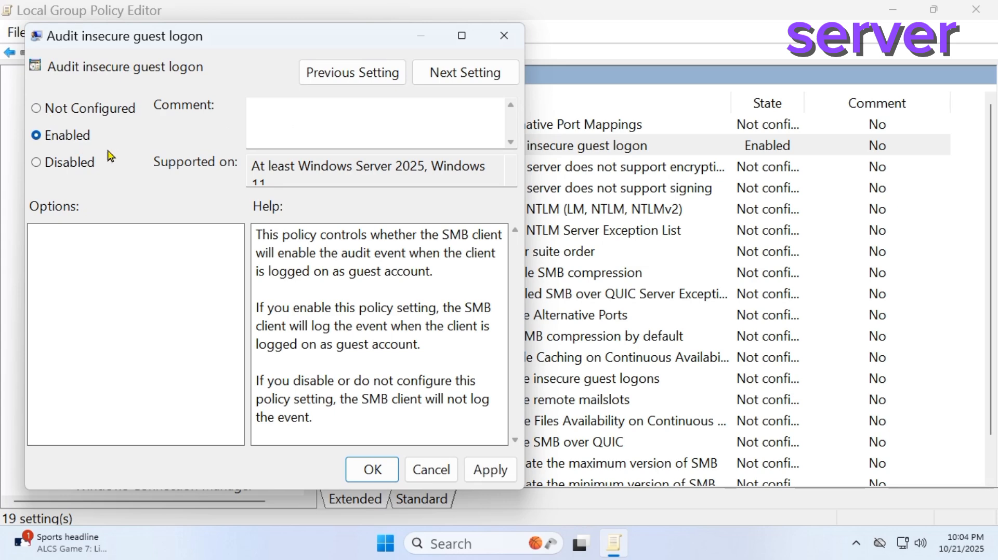
click(491, 470)
click(372, 470)
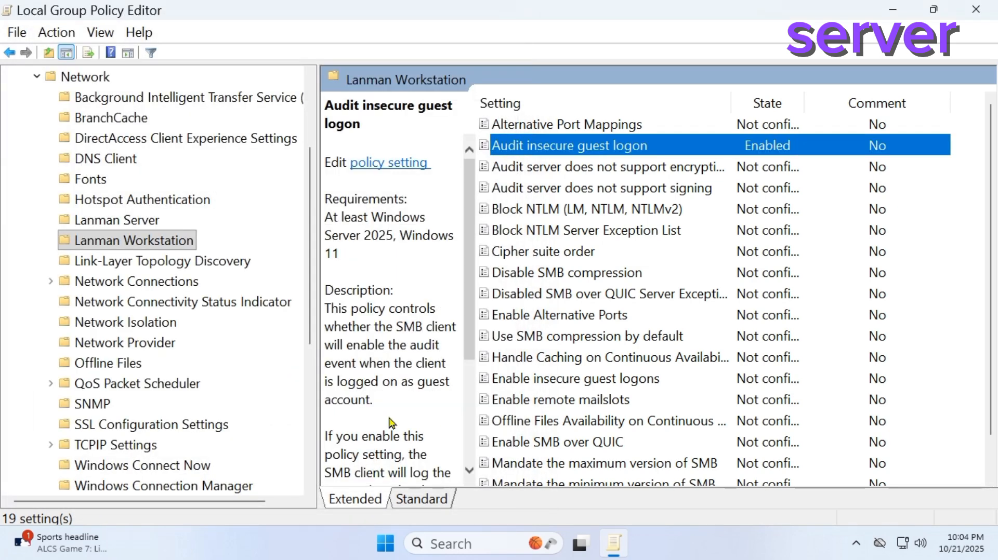
scroll(524, 333, down, 1)
scroll(524, 332, up, 1)
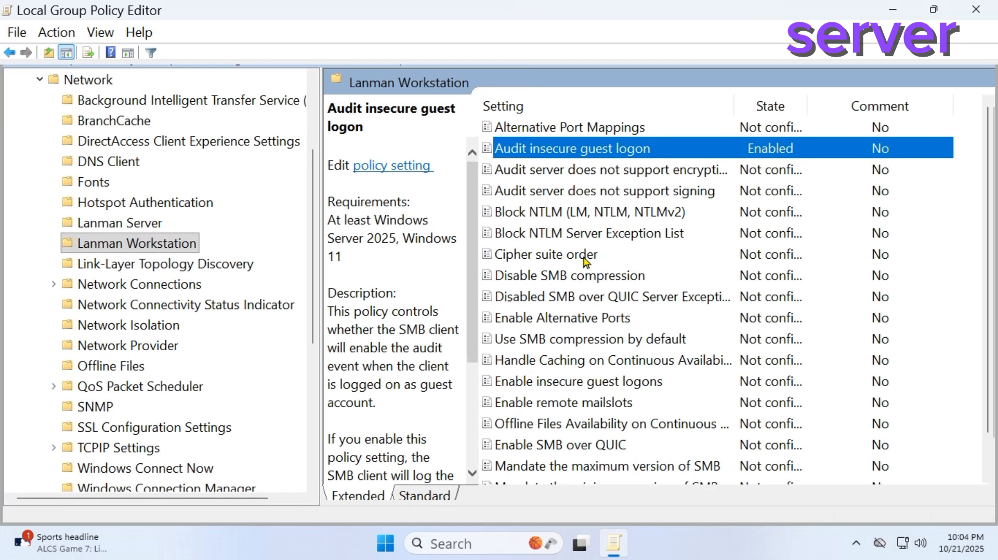
click(974, 20)
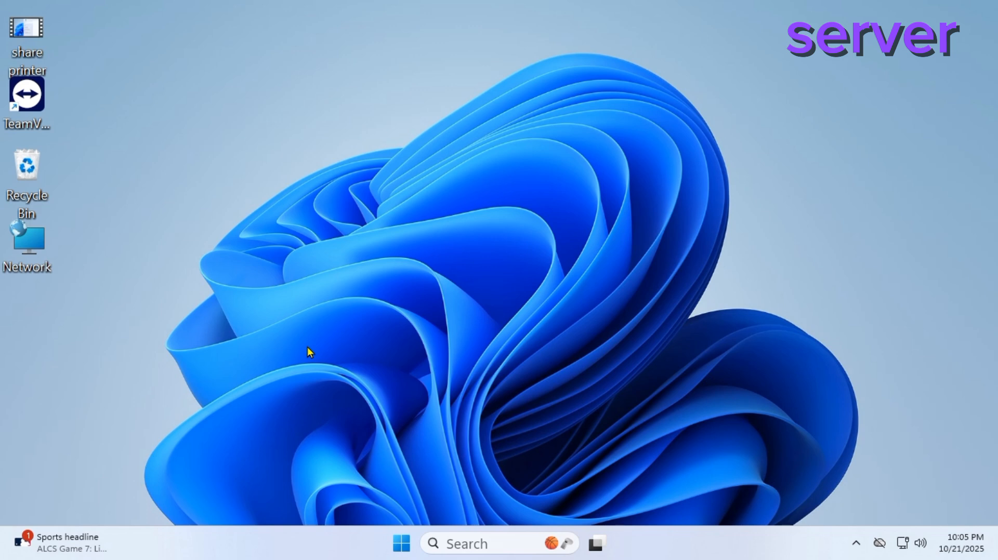
Search for "local", open the Local Group Policy Editor, maximize it and widen its policy tree
click(481, 544)
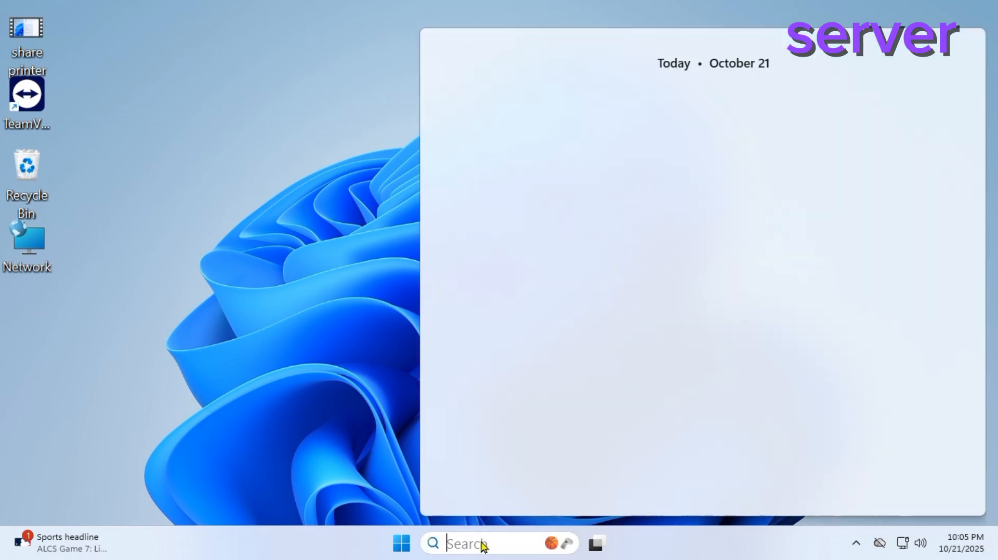
text(local)
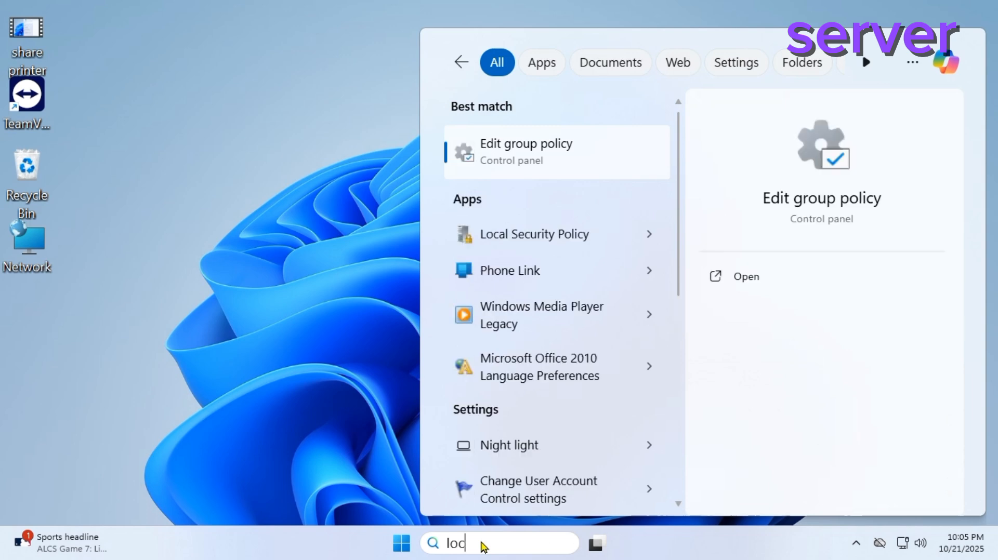
click(524, 153)
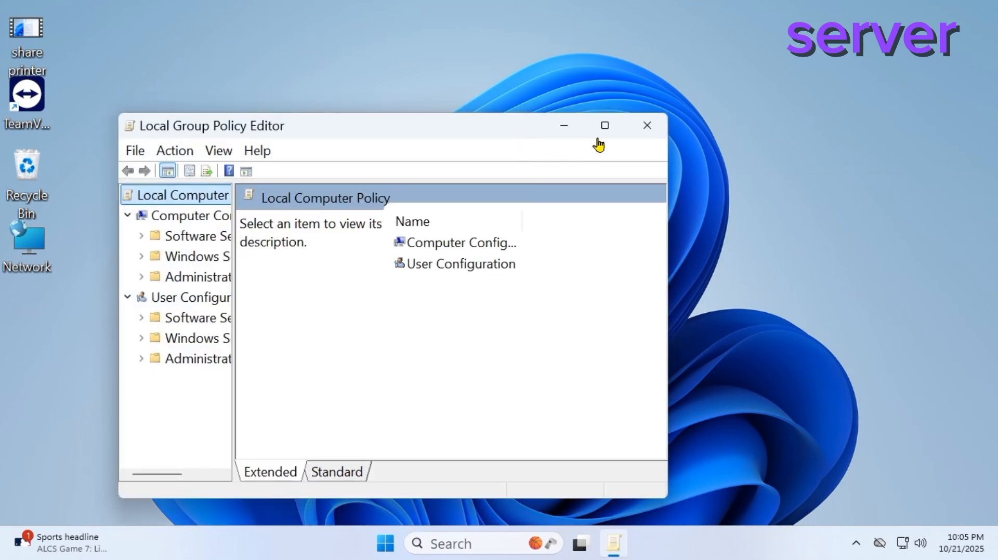
click(602, 128)
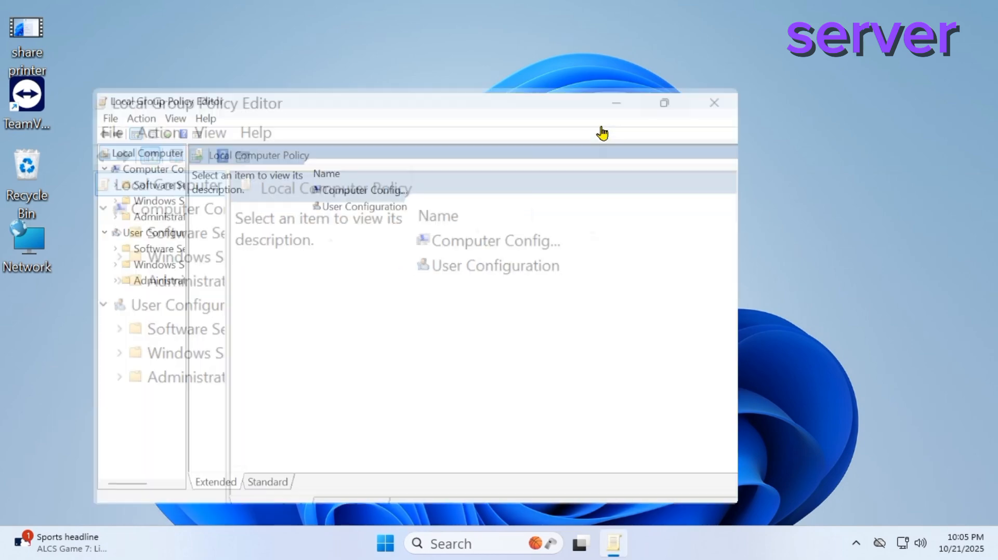
drag(115, 160, 288, 183)
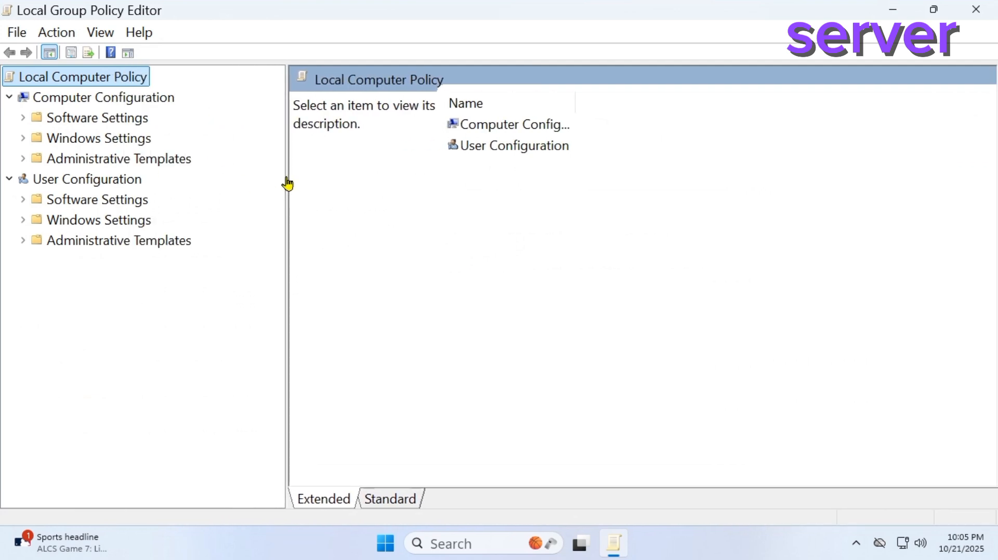
Under Computer Configuration, Administrative Templates, Printers, set the outgoing protocol in "Configure RPC connection settings" to RPC over named pipes and apply it
click(23, 159)
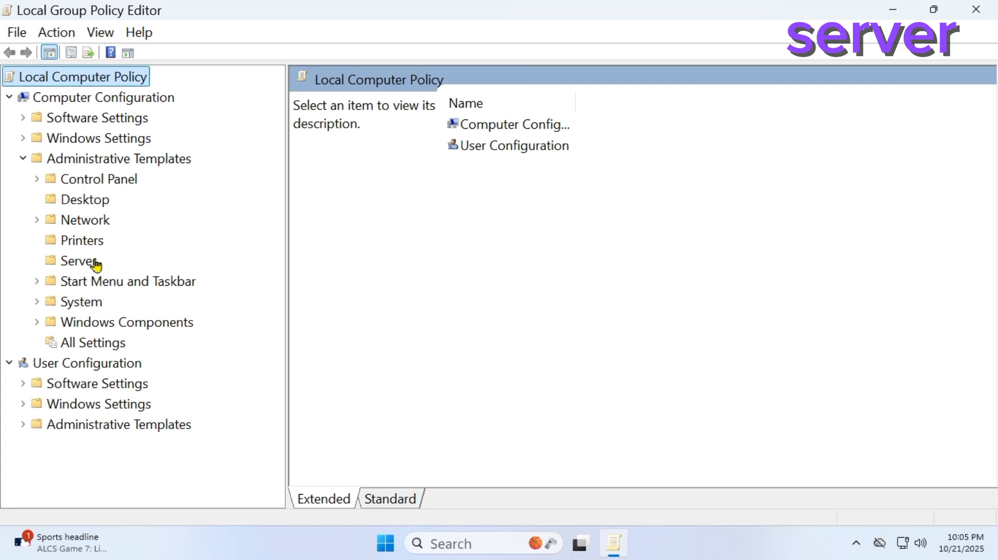
click(80, 248)
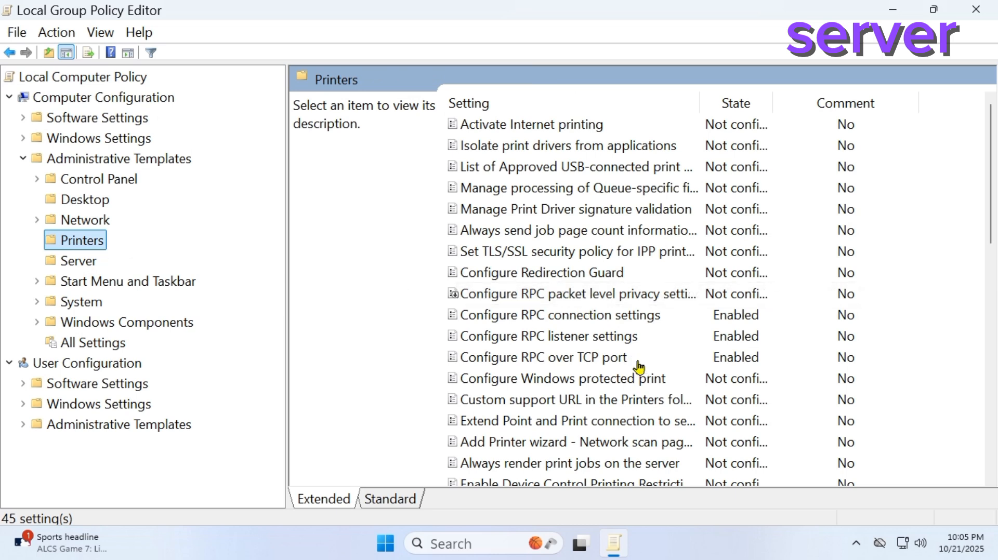
click(591, 324)
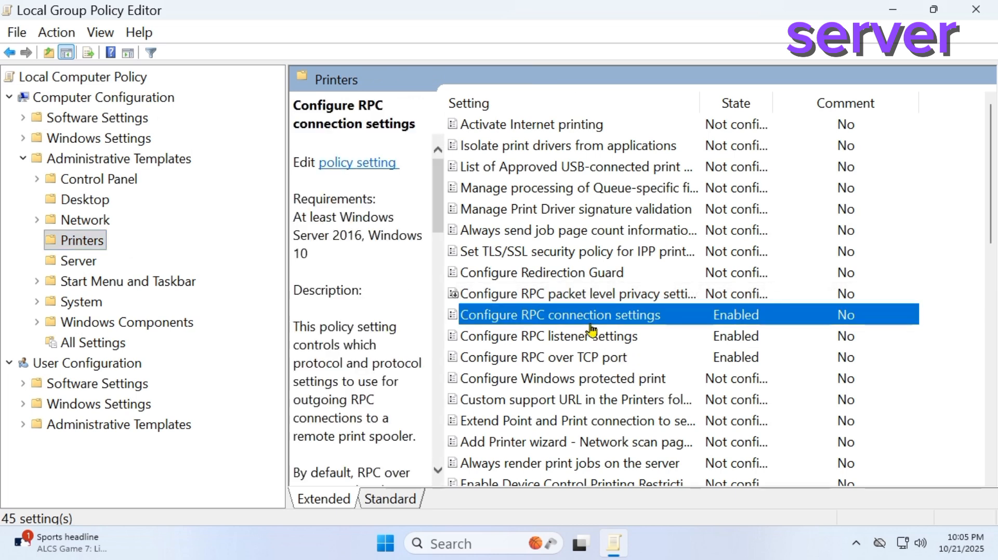
double_click(591, 322)
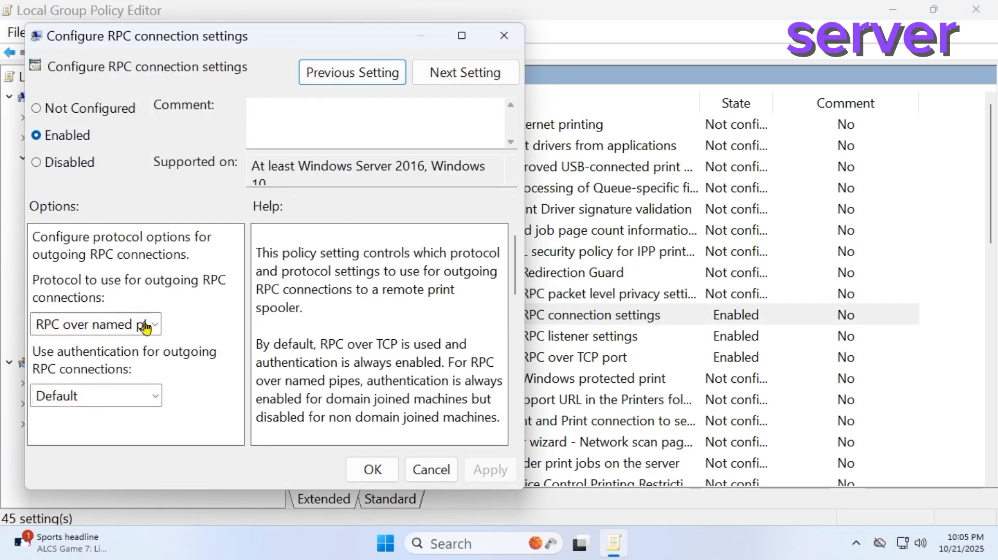
click(145, 325)
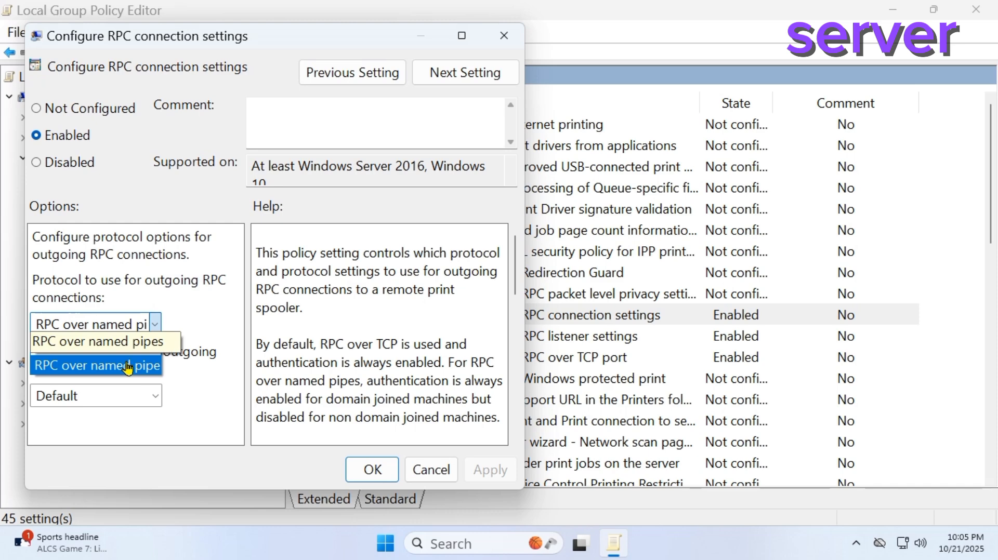
click(127, 367)
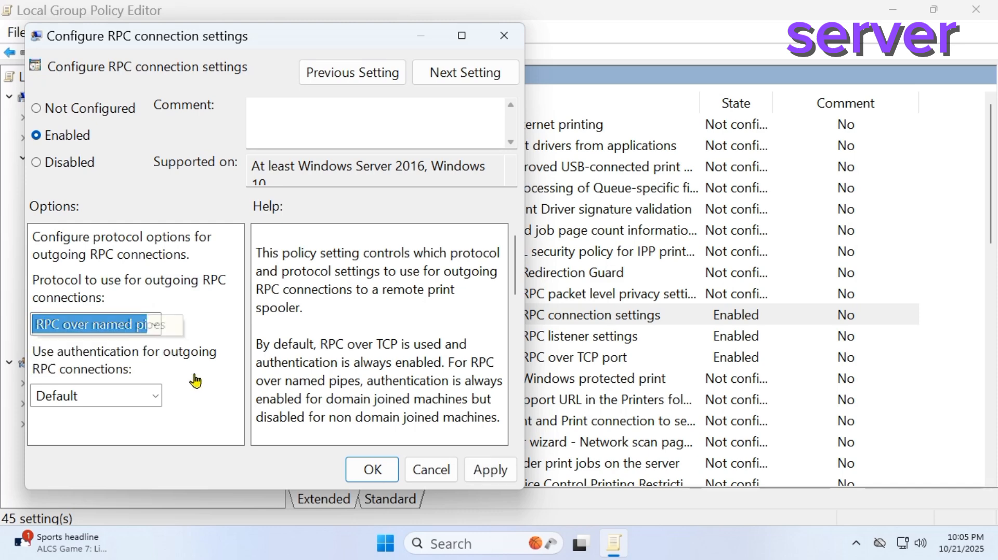
click(486, 470)
click(364, 471)
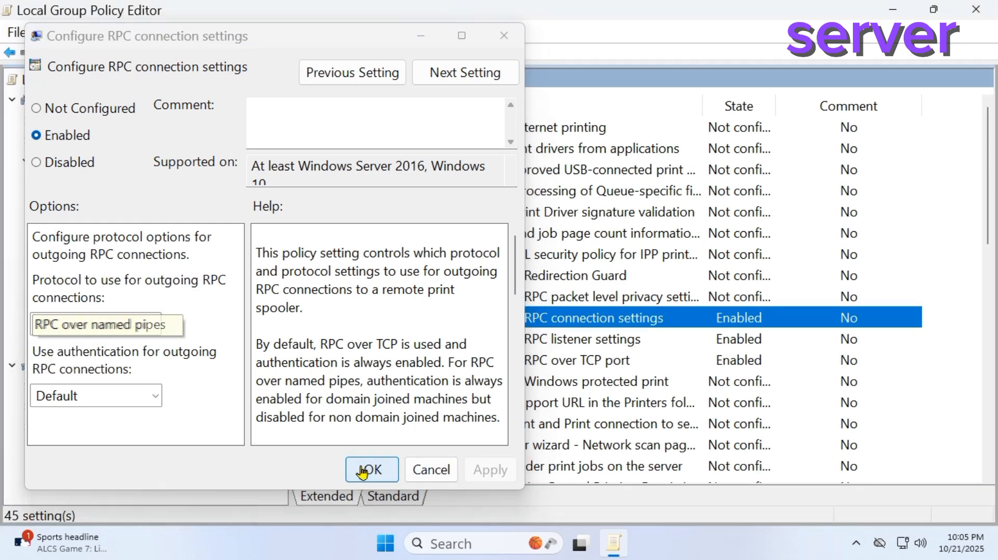
Set the allowed incoming protocols in the "Configure RPC listener settings" policy to RPC over named pipes and TCP, and apply it
double_click(530, 343)
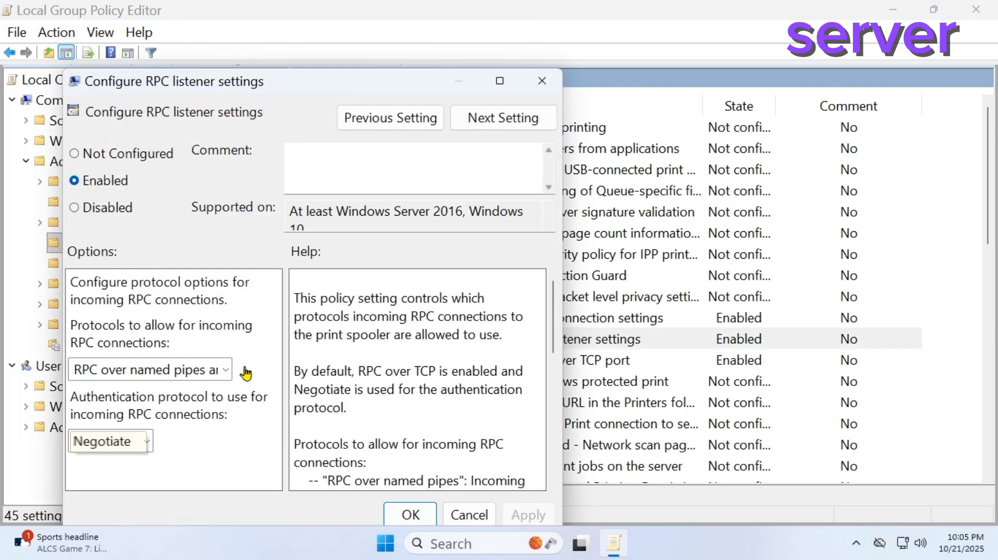
click(226, 370)
click(192, 432)
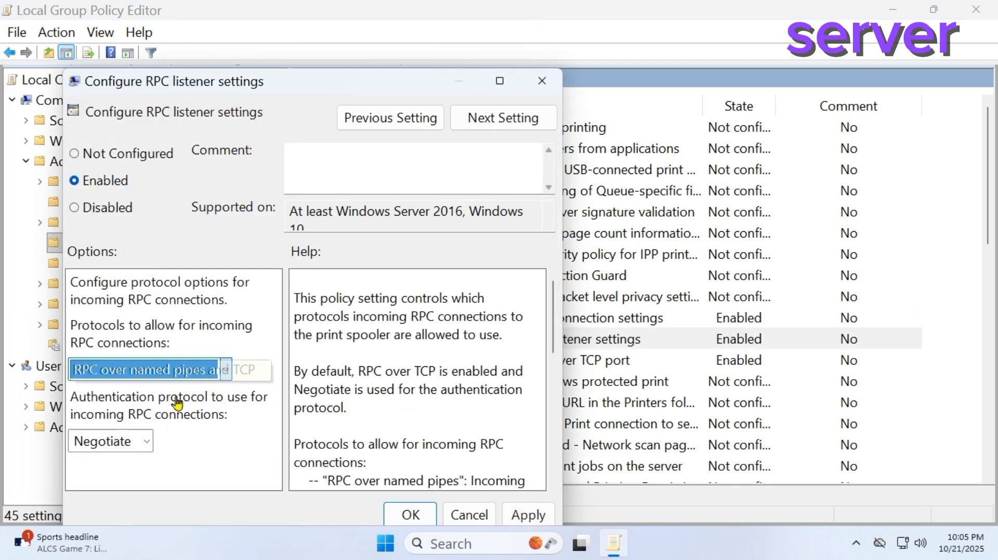
click(527, 515)
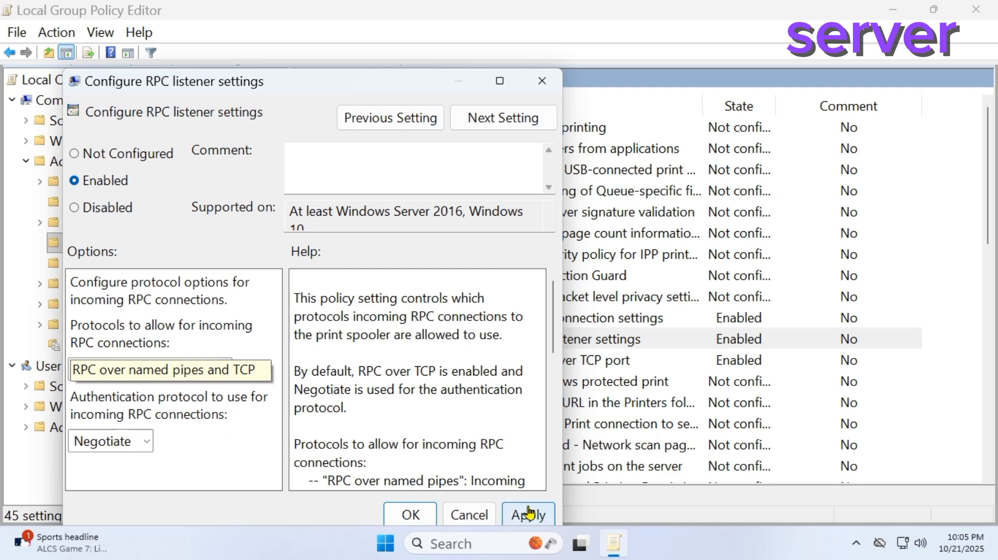
click(411, 517)
Confirm the "Configure RPC over TCP port" policy as Enabled with port 0, and close the policy editor
double_click(557, 361)
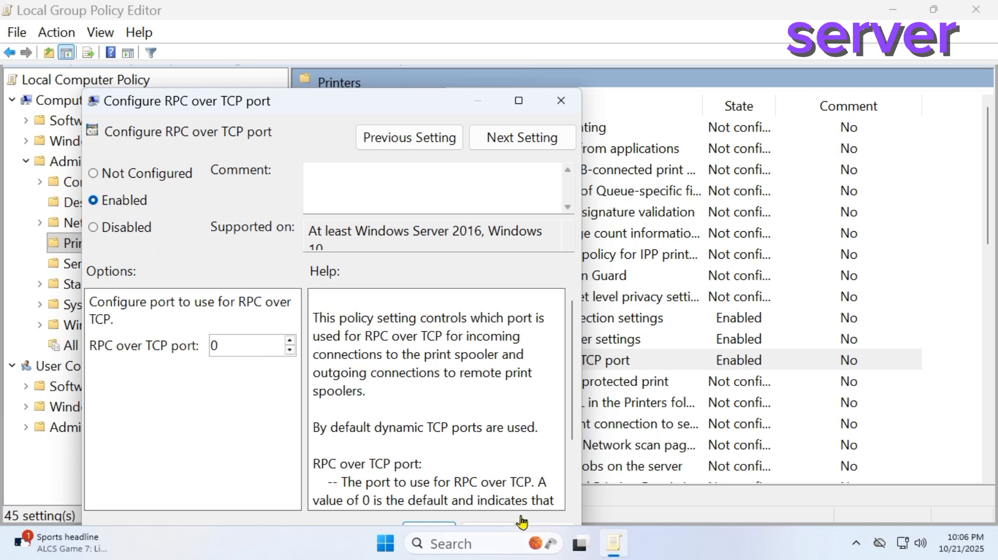
drag(438, 103, 426, 43)
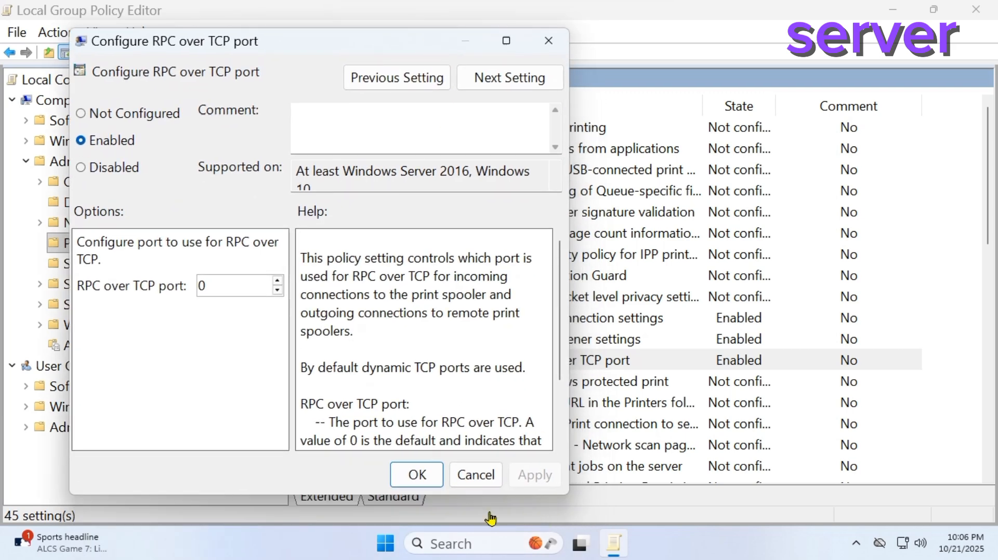
click(417, 475)
scroll(635, 390, down, 2)
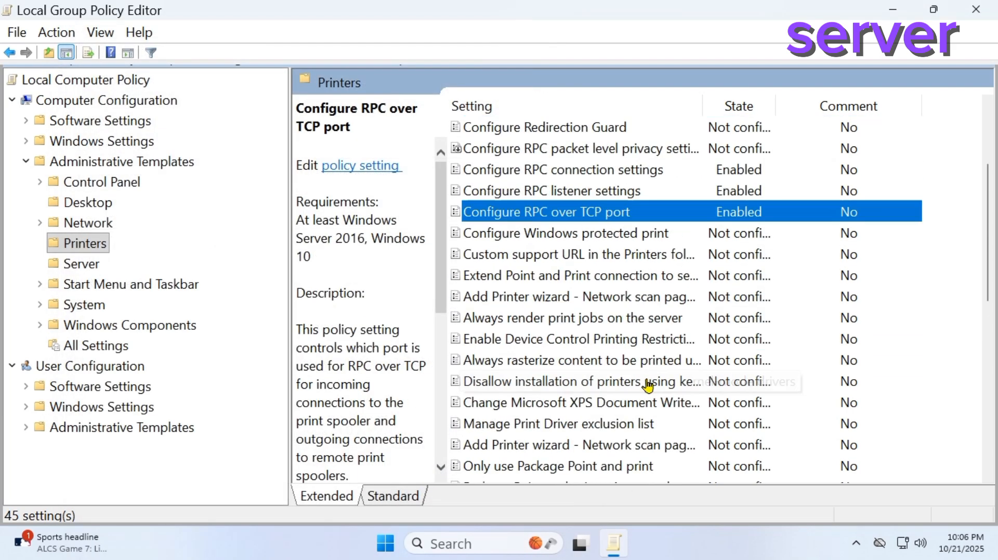
scroll(647, 385, up, 2)
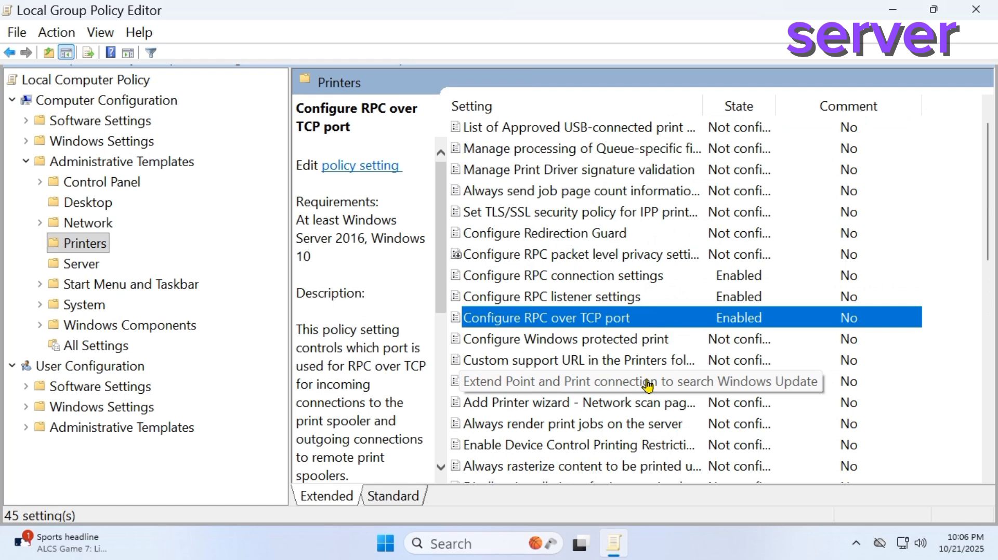
click(976, 9)
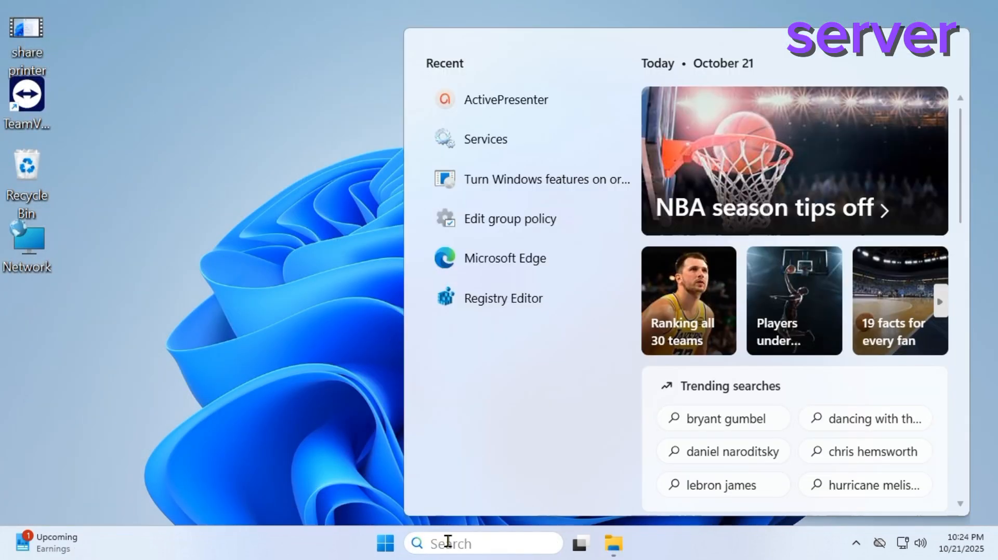
Open the Registry Editor and expand HKEY_LOCAL_MACHINE, SYSTEM, CurrentControlSet and Services
key(super+r)
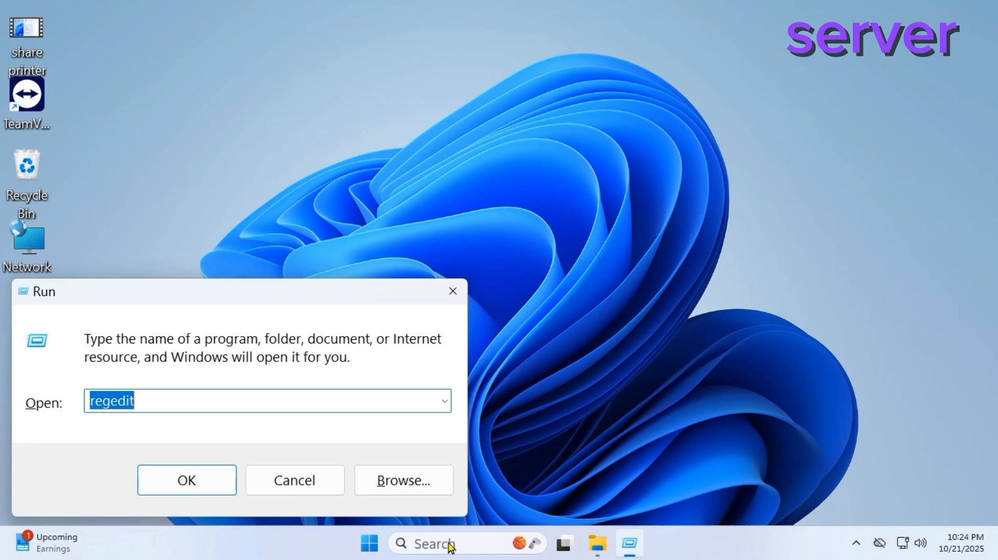
key(Return)
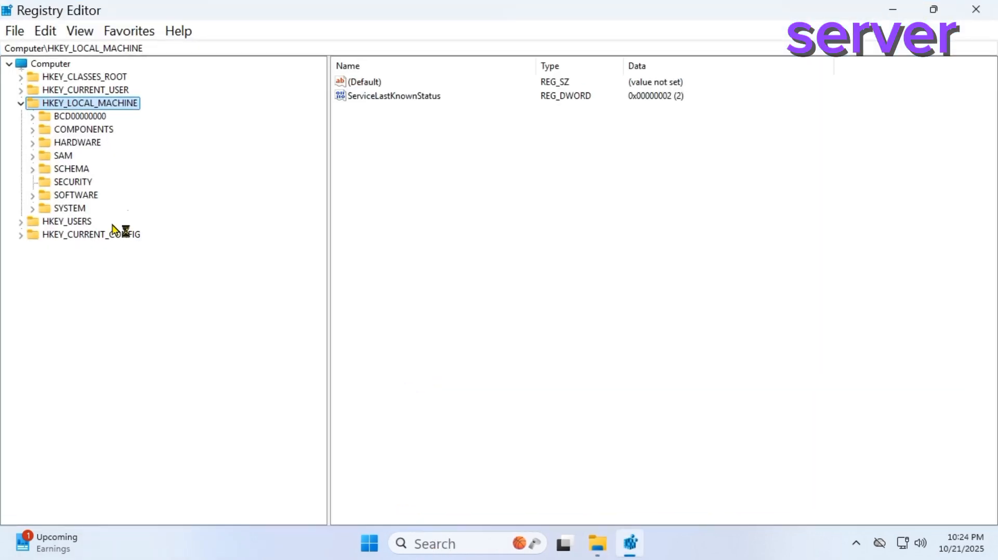
click(21, 104)
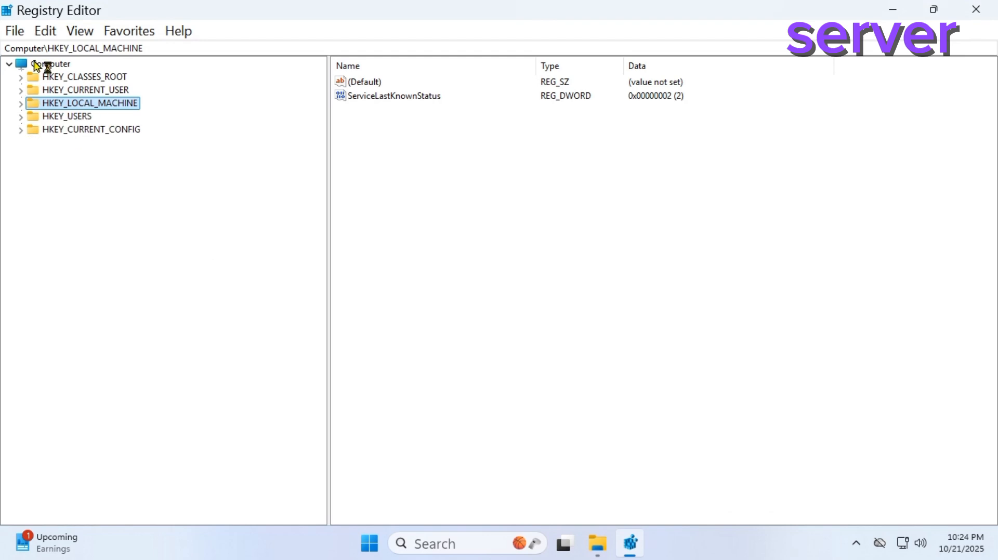
click(21, 104)
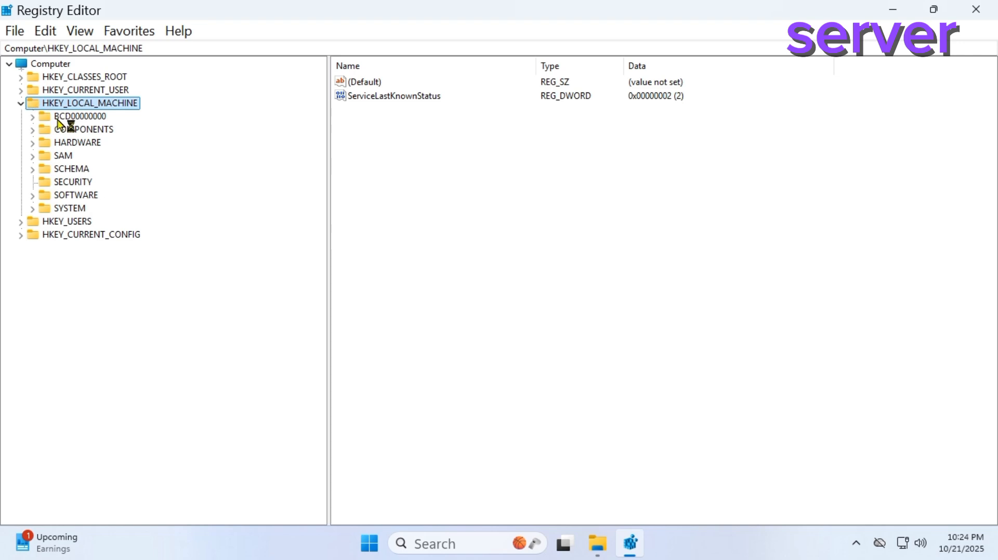
click(33, 210)
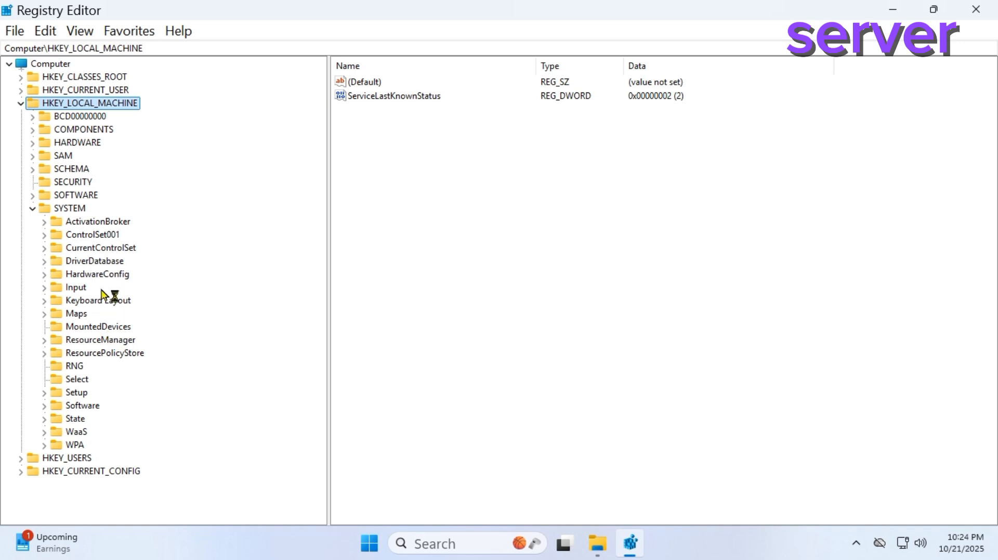
click(44, 249)
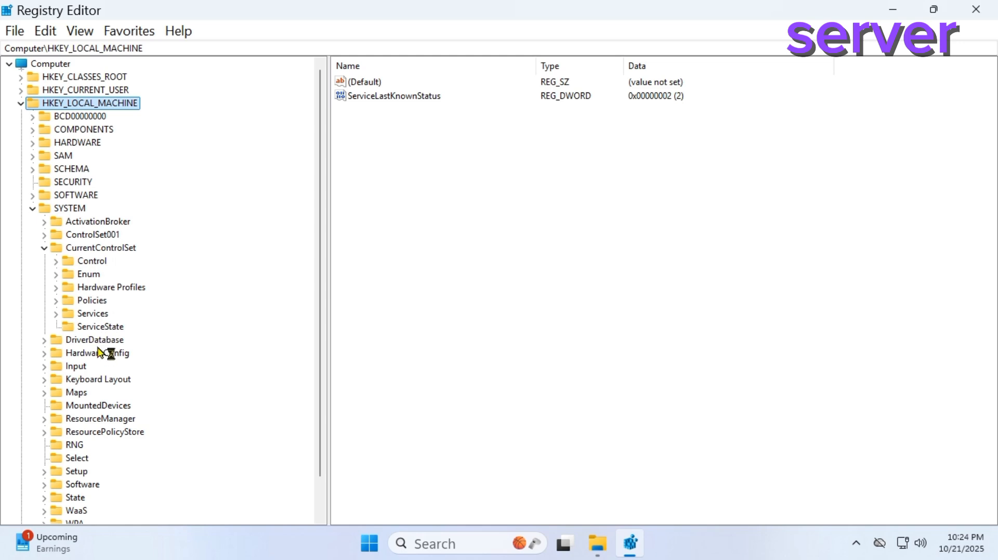
click(55, 314)
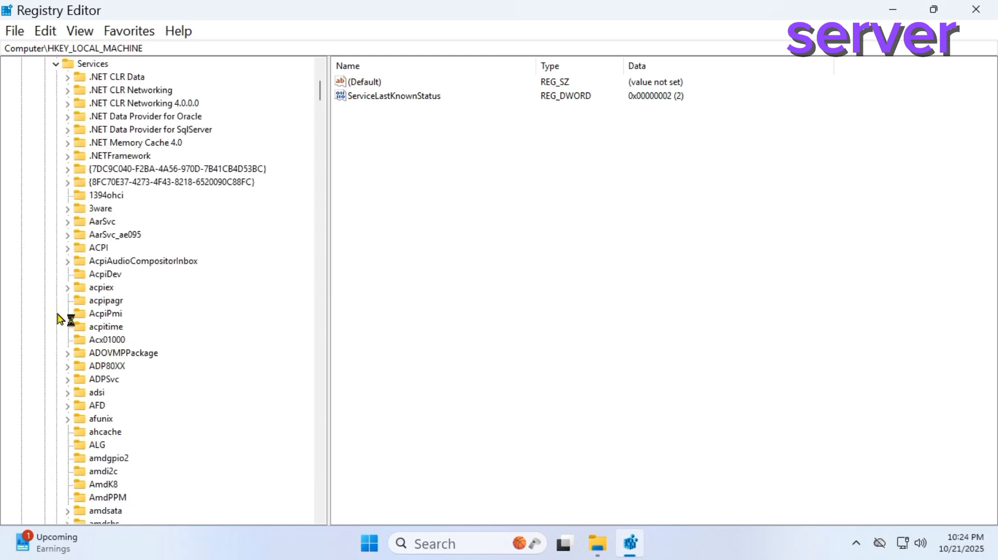
Find the LanmanWorkstation key under Services, expand it and display its values
scroll(196, 299, down, 12)
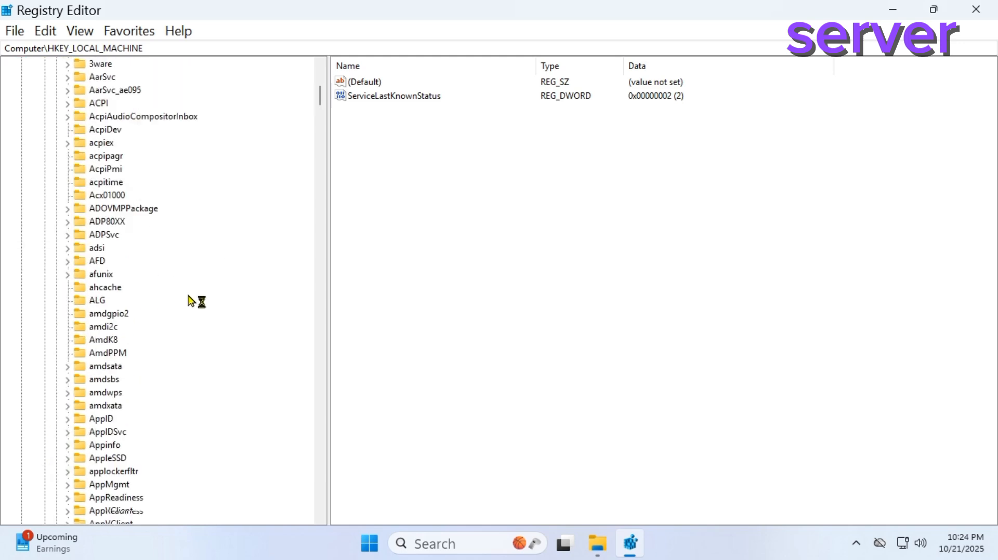
scroll(165, 311, down, 16)
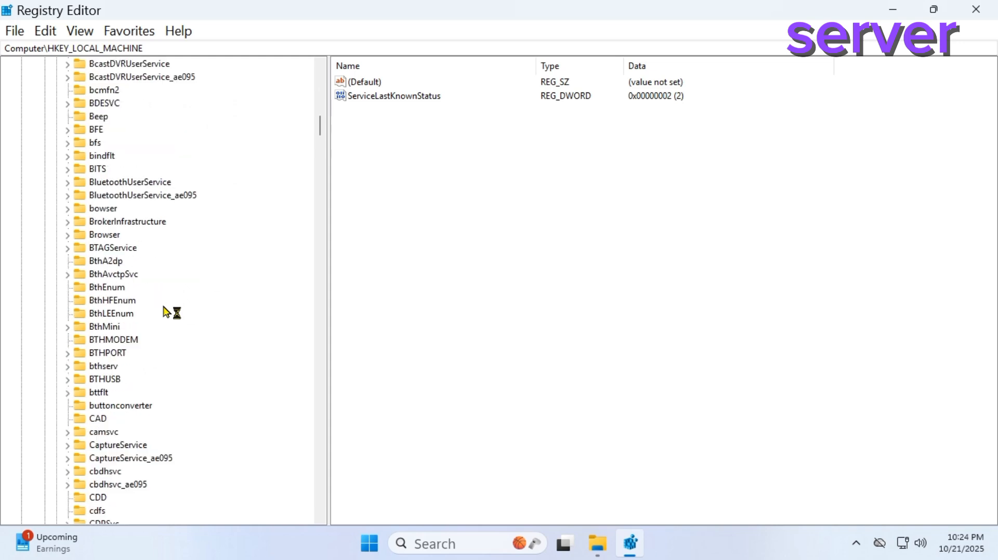
scroll(177, 333, down, 5)
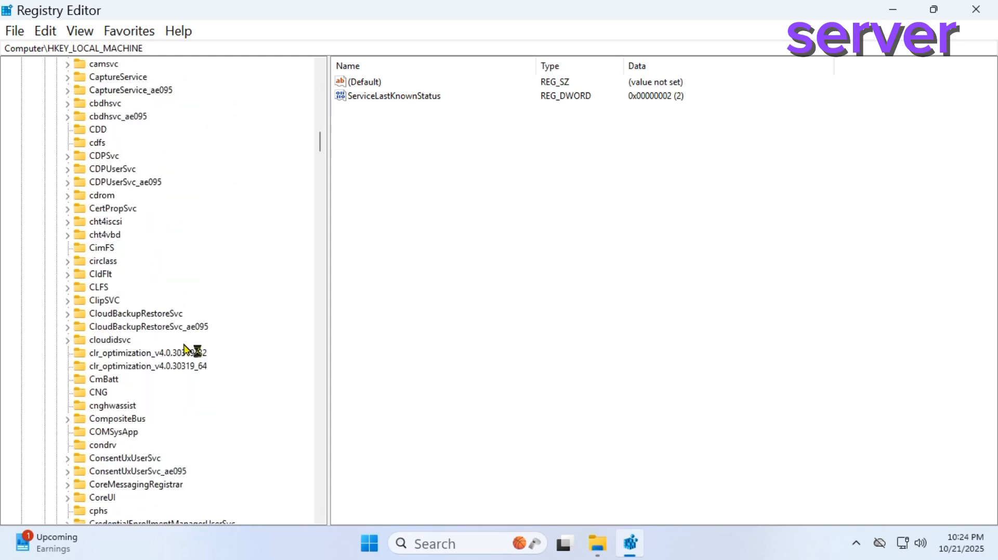
scroll(181, 349, down, 12)
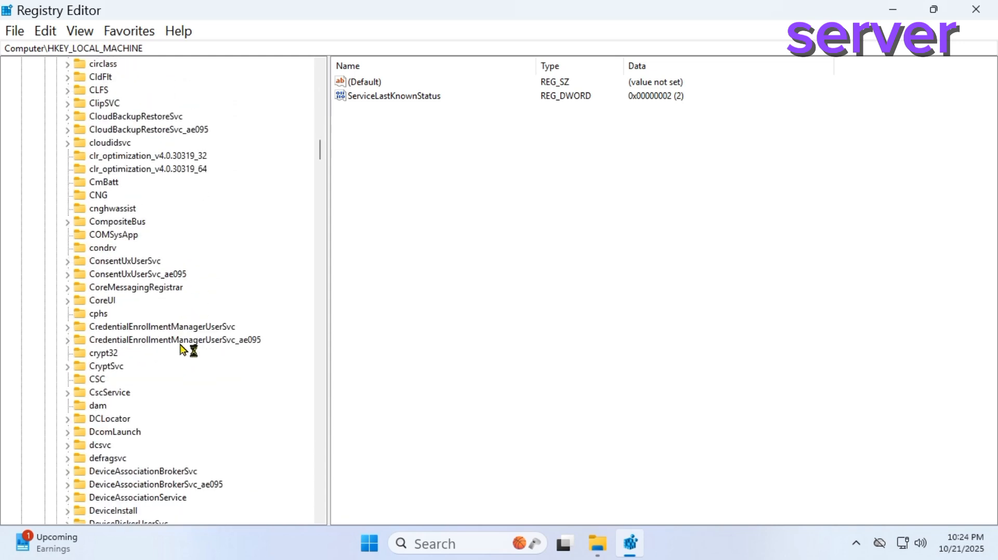
scroll(183, 350, down, 16)
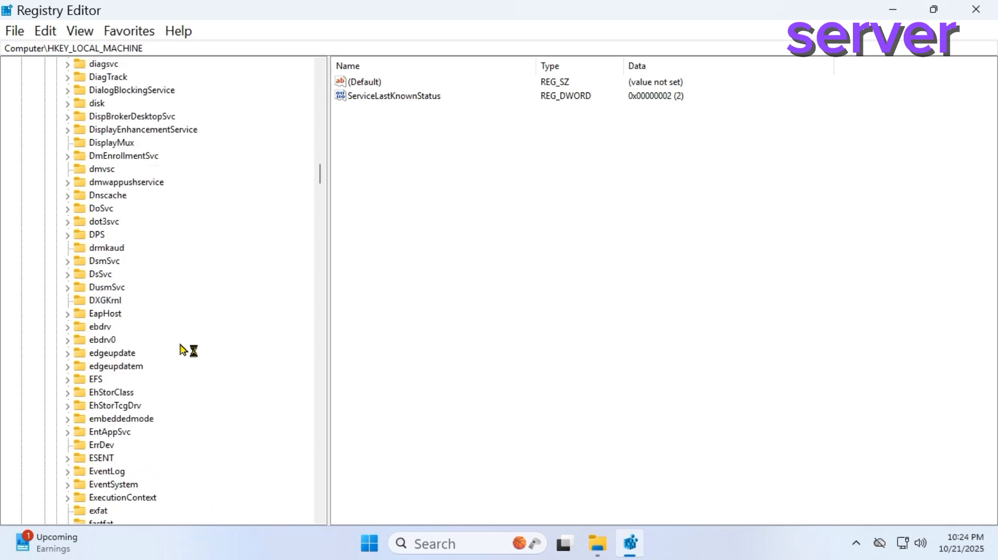
scroll(183, 350, down, 16)
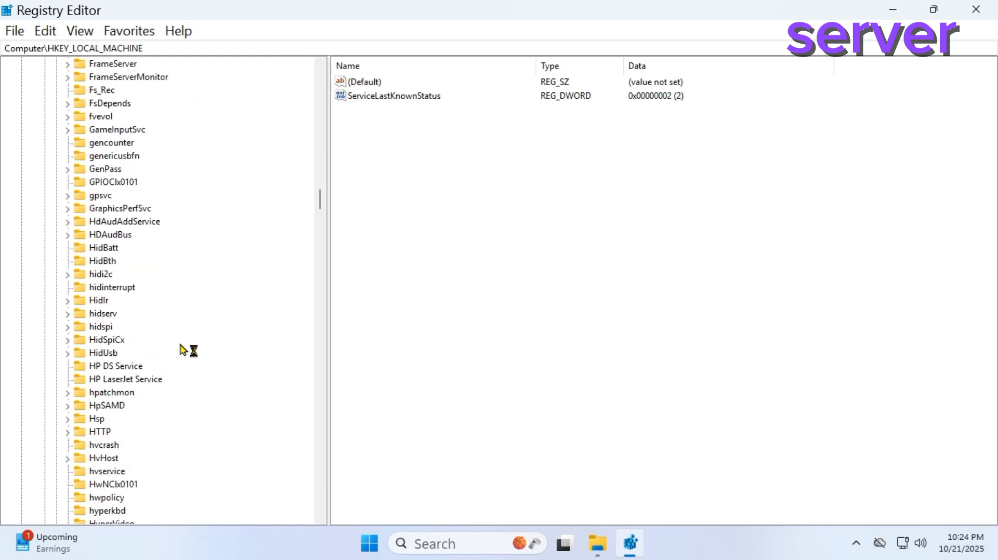
scroll(183, 350, down, 13)
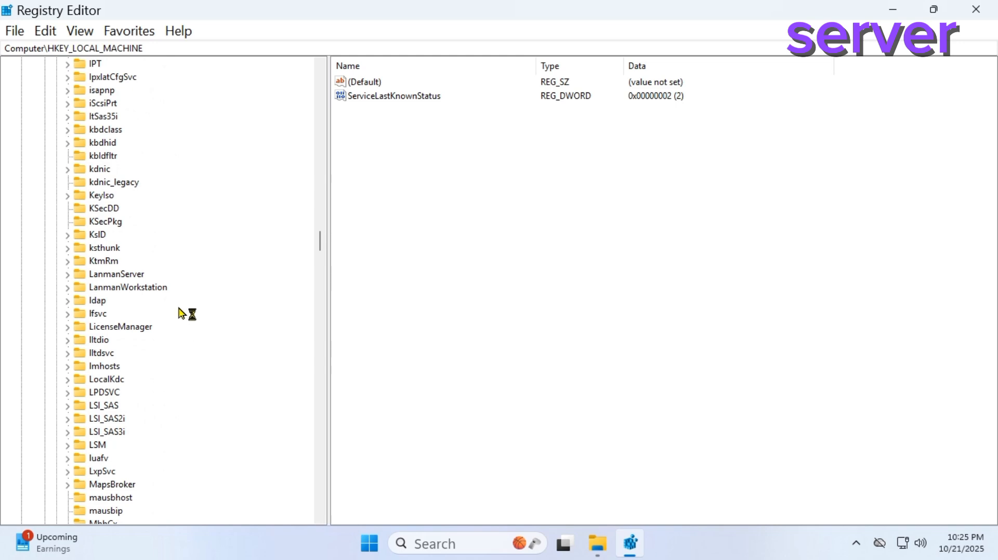
click(68, 288)
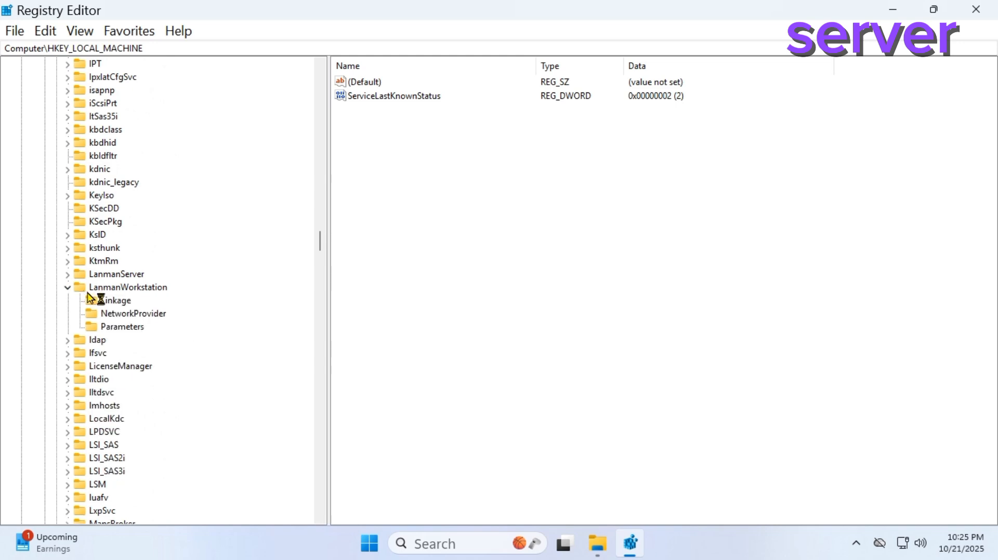
click(120, 288)
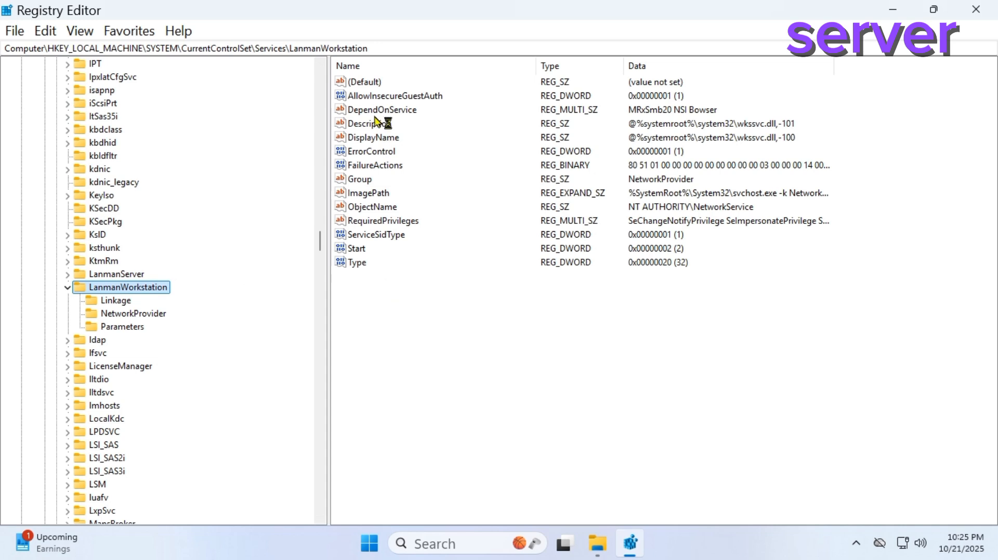
Open the AllowInsecureGuestAuth DWORD in the LanmanWorkstation key and confirm its value data as 1
click(402, 100)
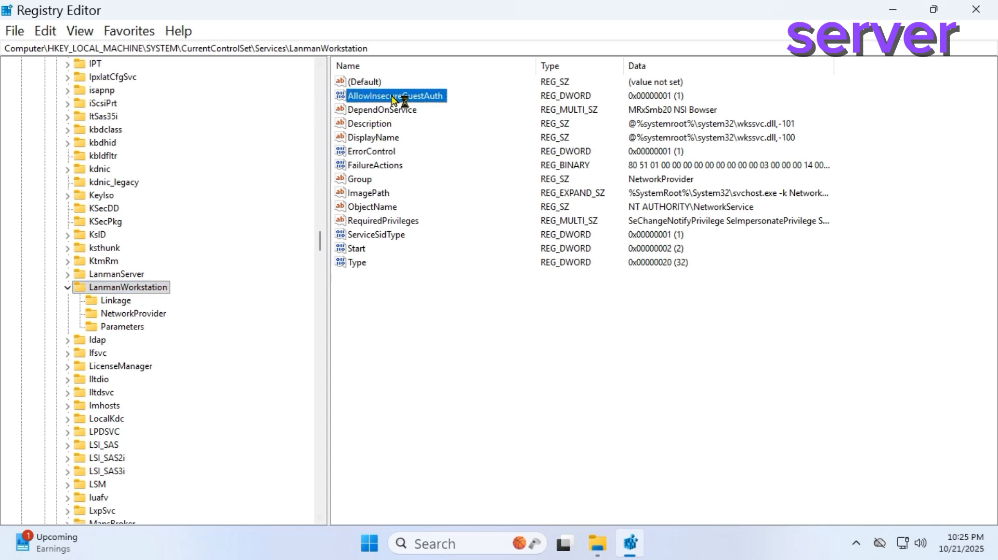
double_click(393, 97)
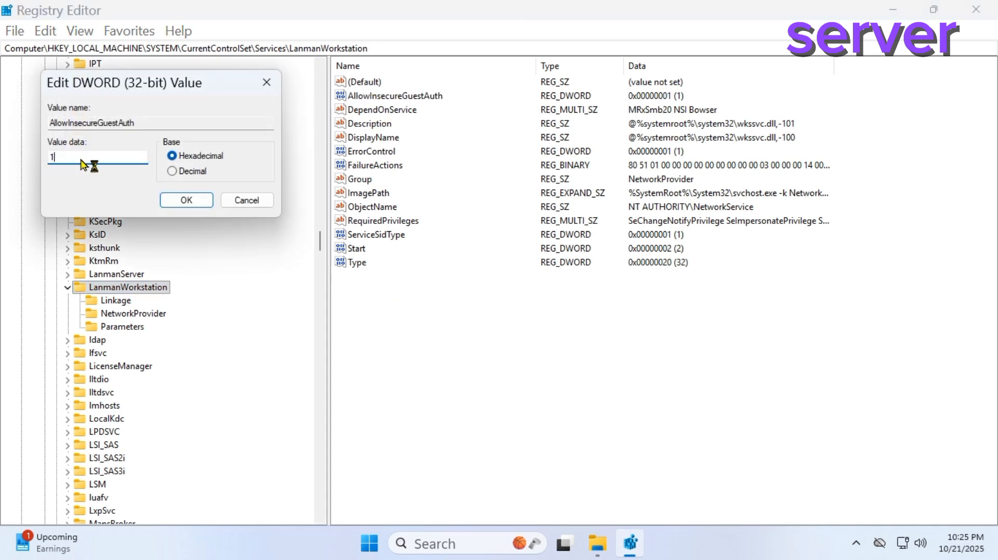
click(194, 202)
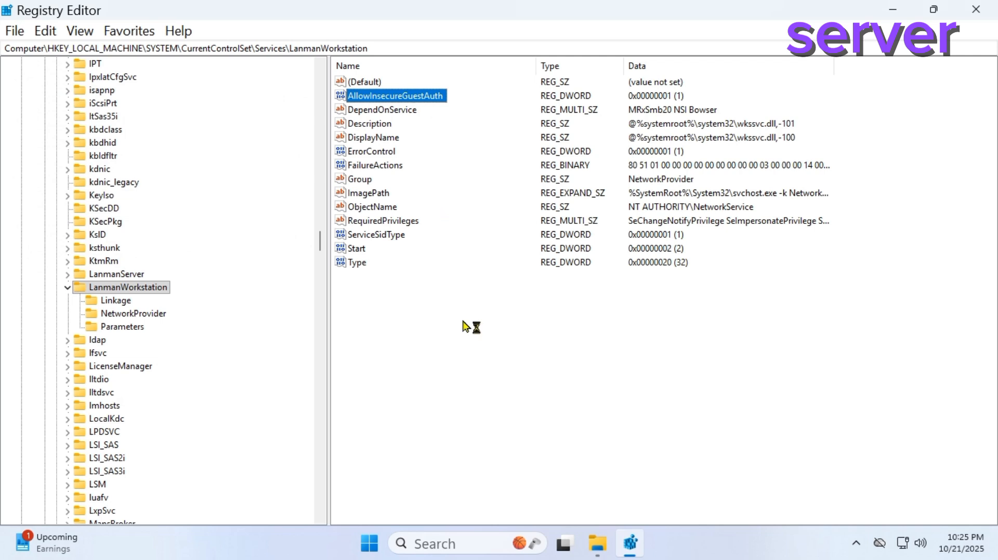
Try to add a new DWORD (32-bit) value named AllowInsecureGuestAuth to the LanmanWorkstation key
right_click(411, 309)
mouse_move(452, 322)
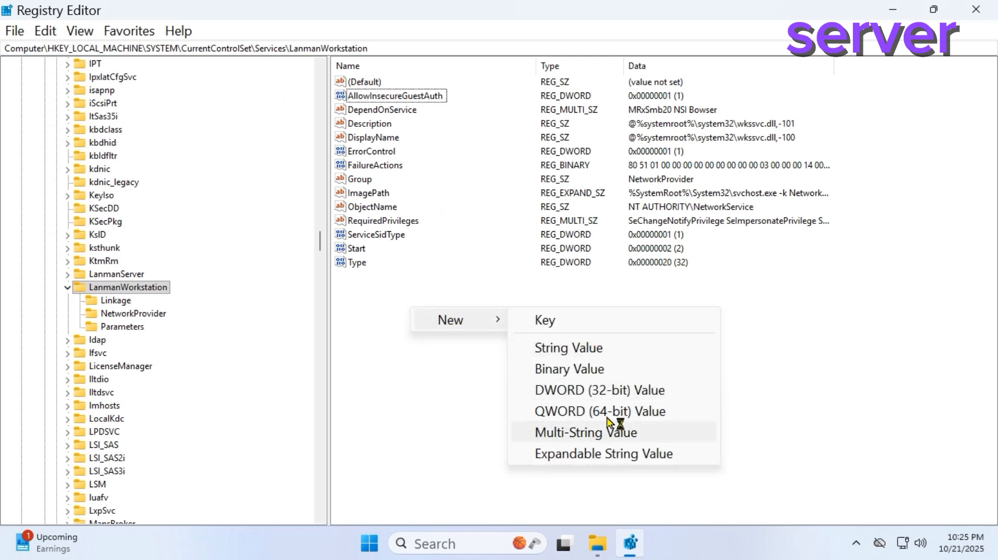
click(585, 390)
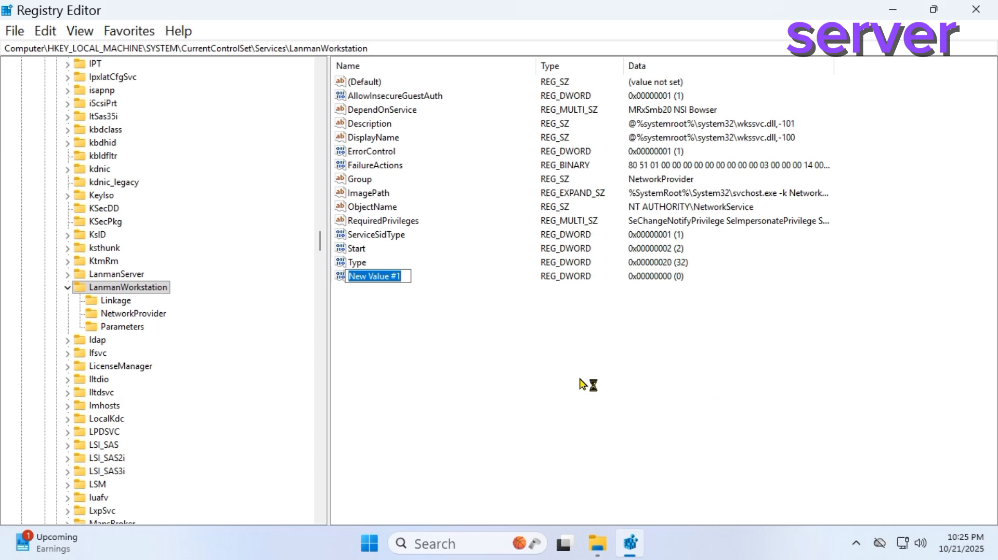
text(AllowInsecureGuestAuth)
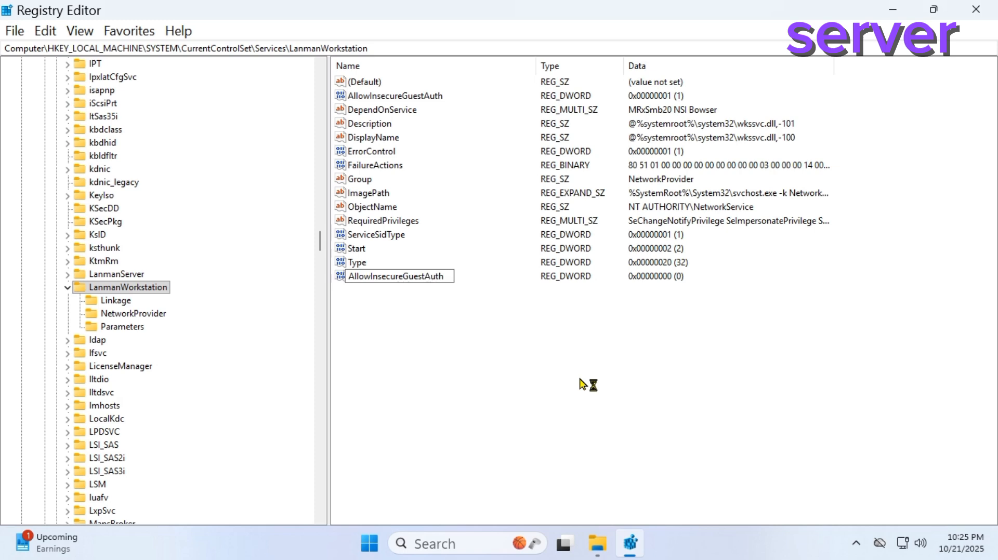
click(489, 359)
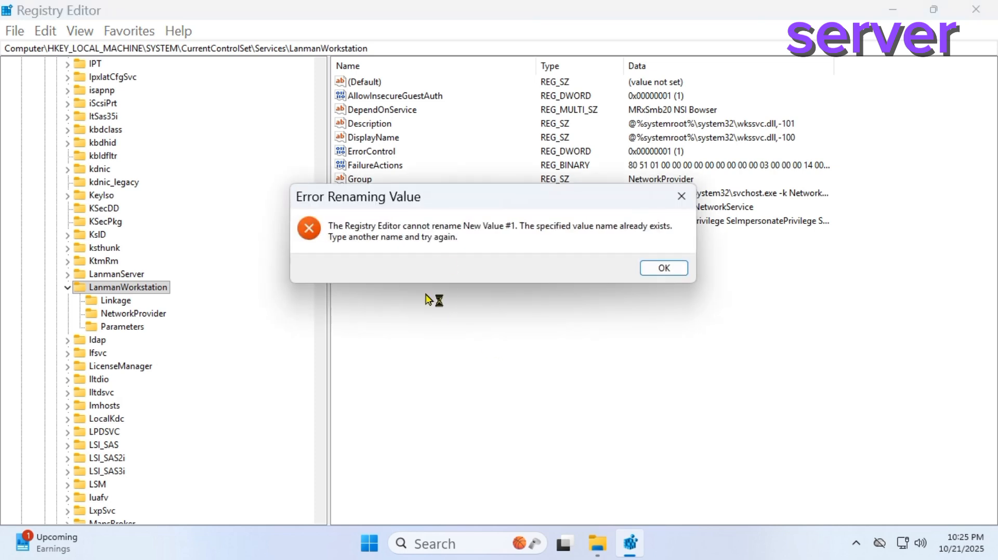
click(645, 264)
Delete the newly added DWORD value from the LanmanWorkstation key and confirm the deletion
right_click(398, 278)
click(442, 337)
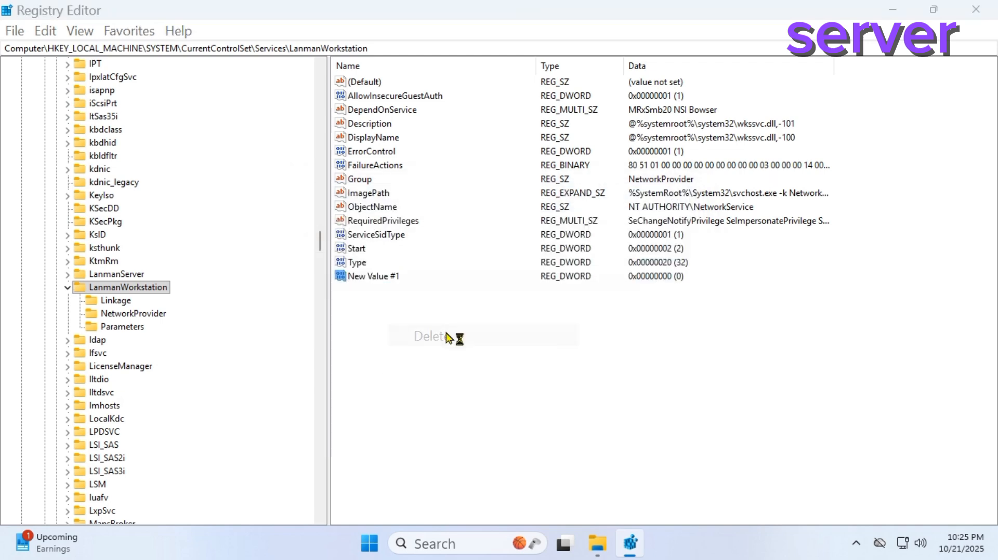
click(602, 270)
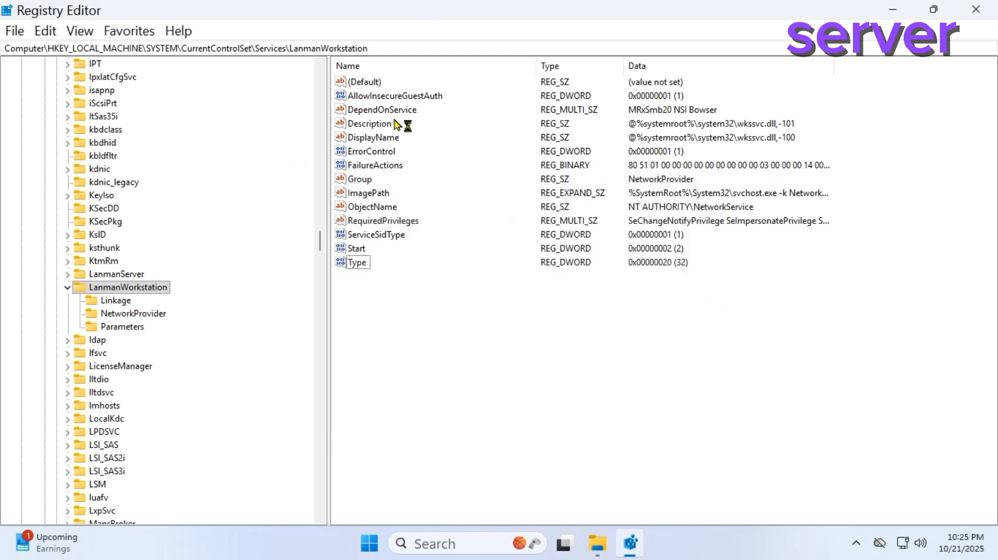
Reopen the existing AllowInsecureGuestAuth DWORD and accept value data 1 with the hexadecimal base
double_click(414, 96)
click(117, 155)
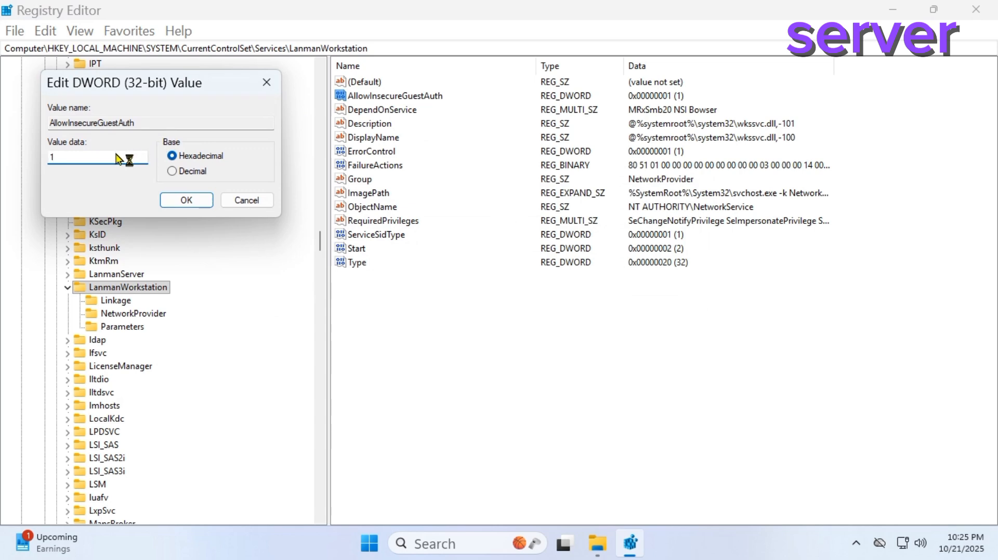
click(191, 201)
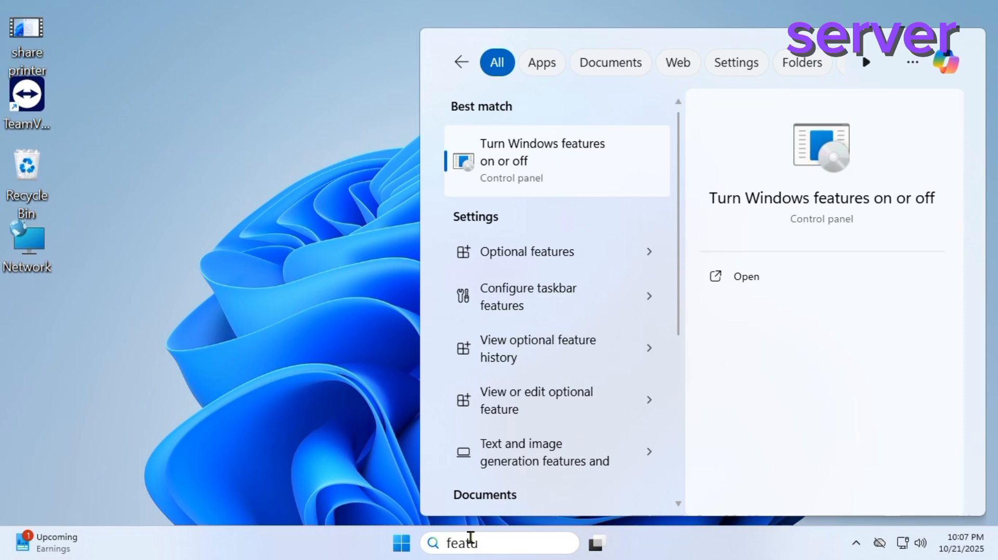
Open Windows Features in a maximized window and examine the SMB 1.0/CIFS File Sharing Support subfeatures and SMB Direct
click(525, 152)
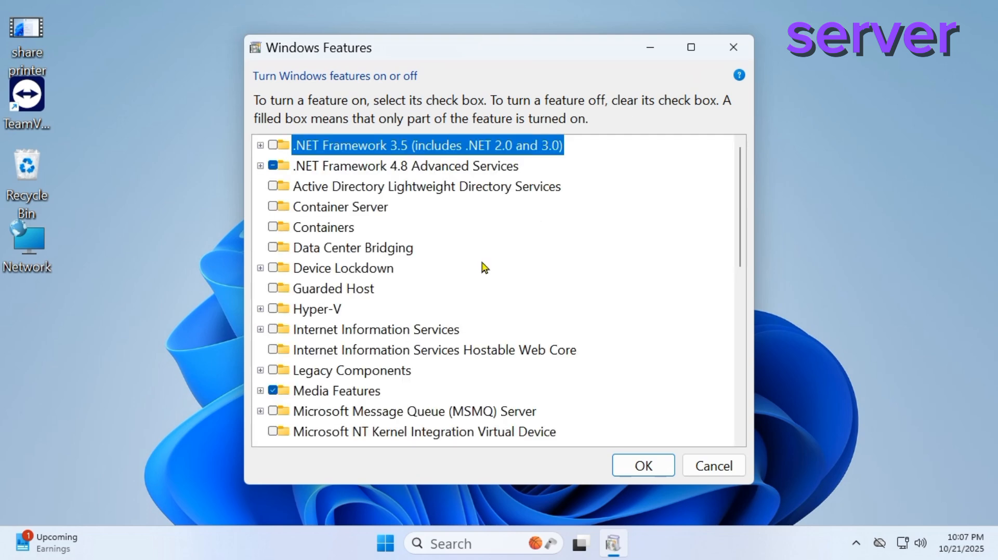
scroll(406, 290, down, 3)
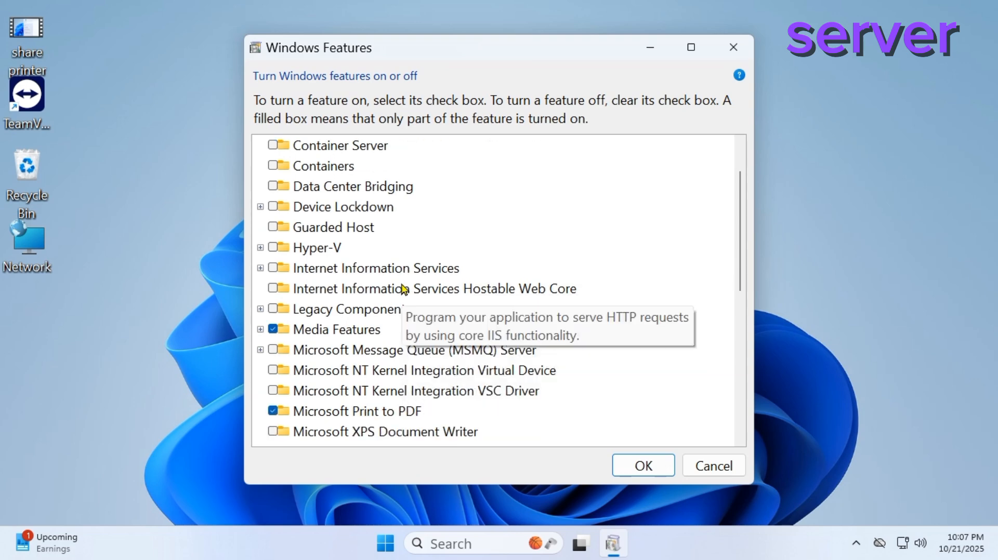
scroll(407, 352, down, 3)
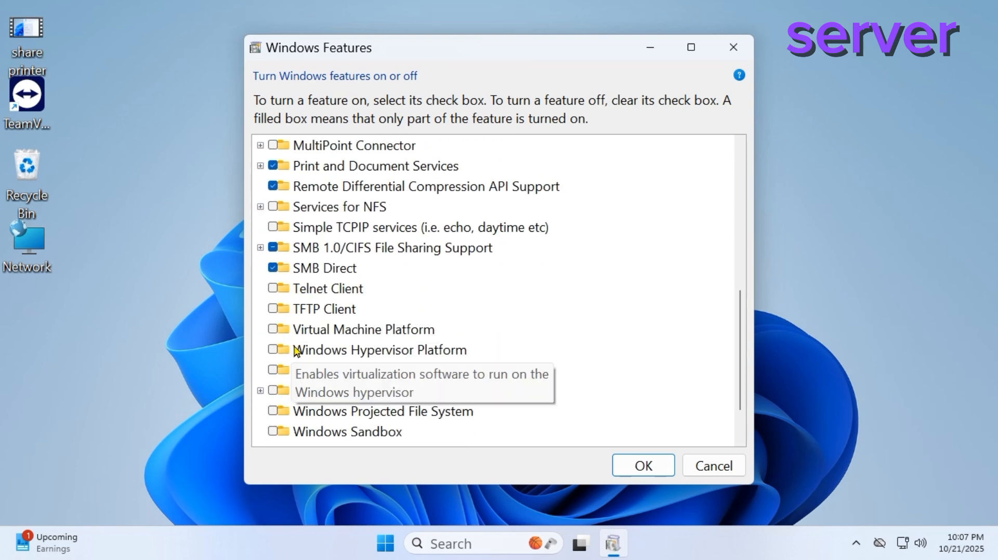
click(260, 249)
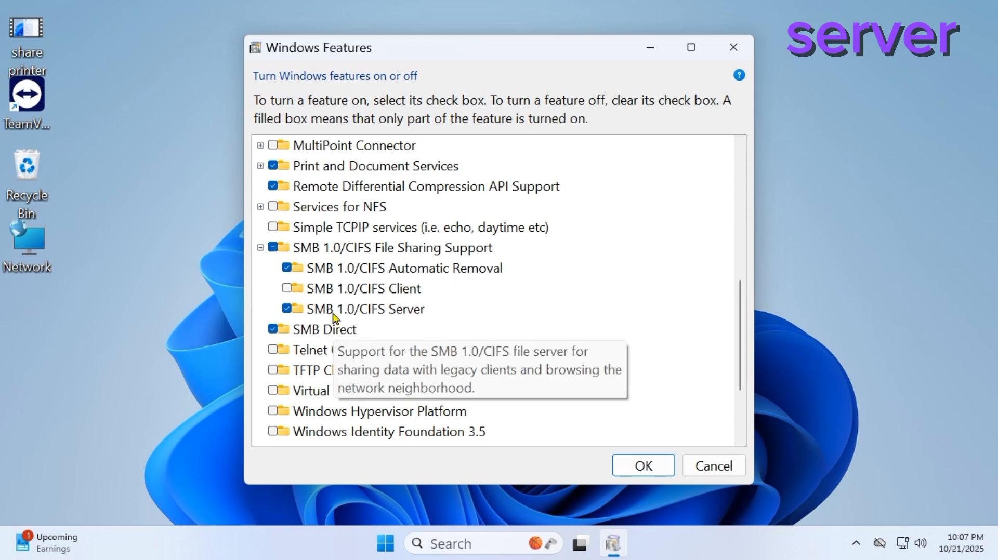
scroll(439, 311, down, 2)
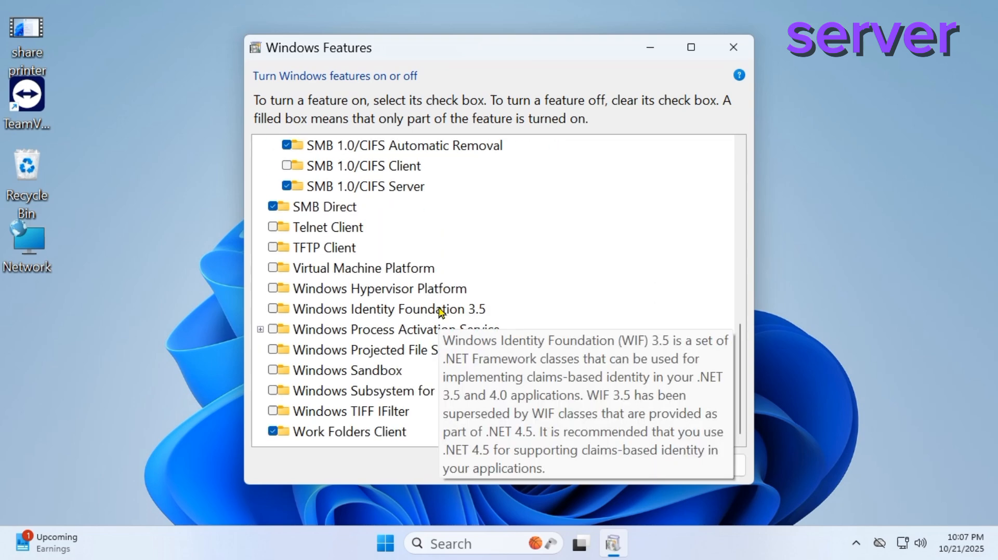
click(691, 47)
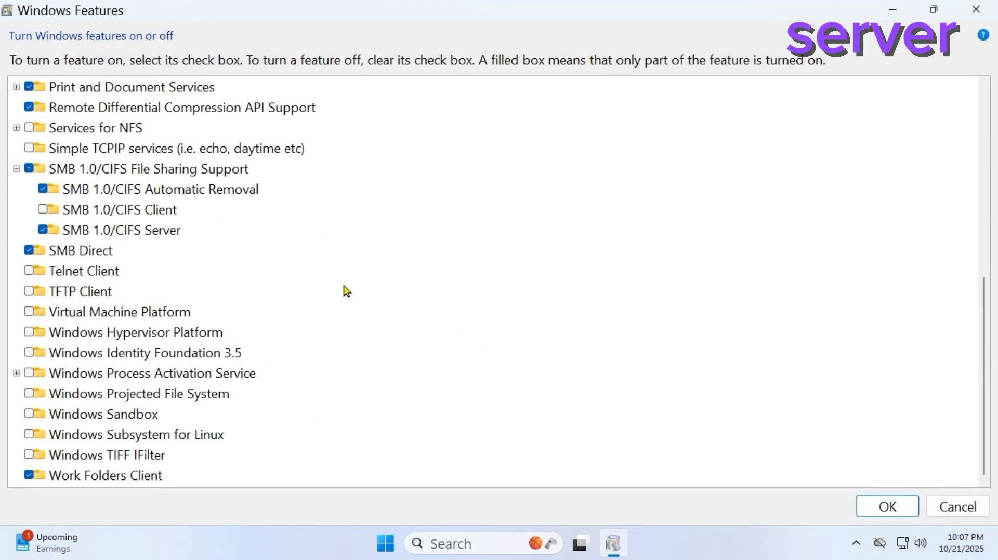
scroll(105, 320, up, 2)
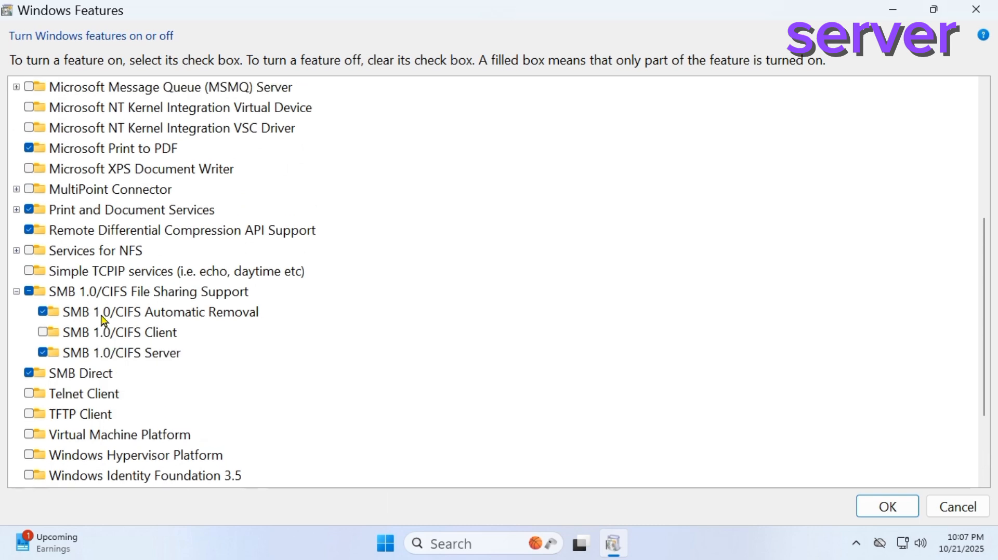
scroll(132, 329, down, 1)
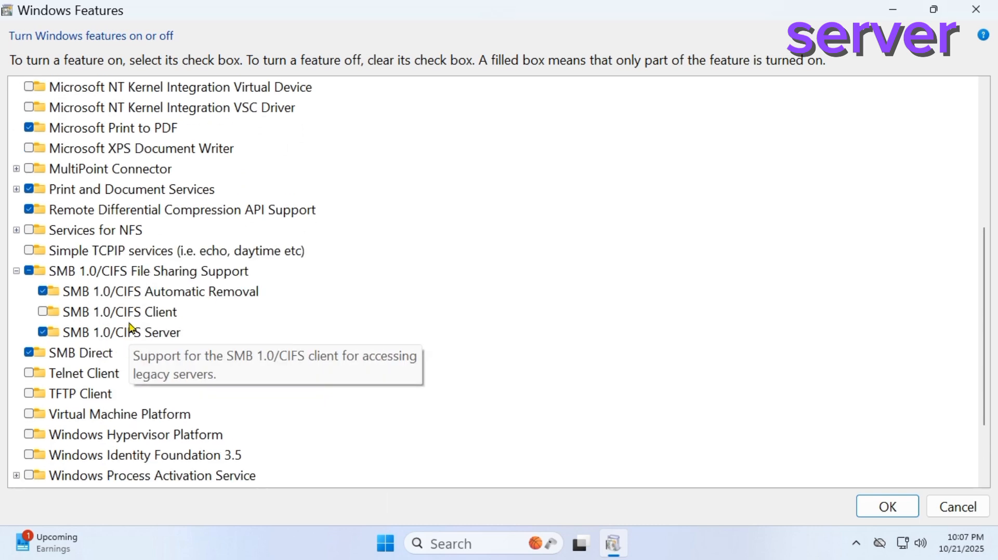
Under Print and Document Services, clear and reselect Internet Printing Client, LPD Print Service and LPR Port Monitor, and accept the feature selection
click(17, 191)
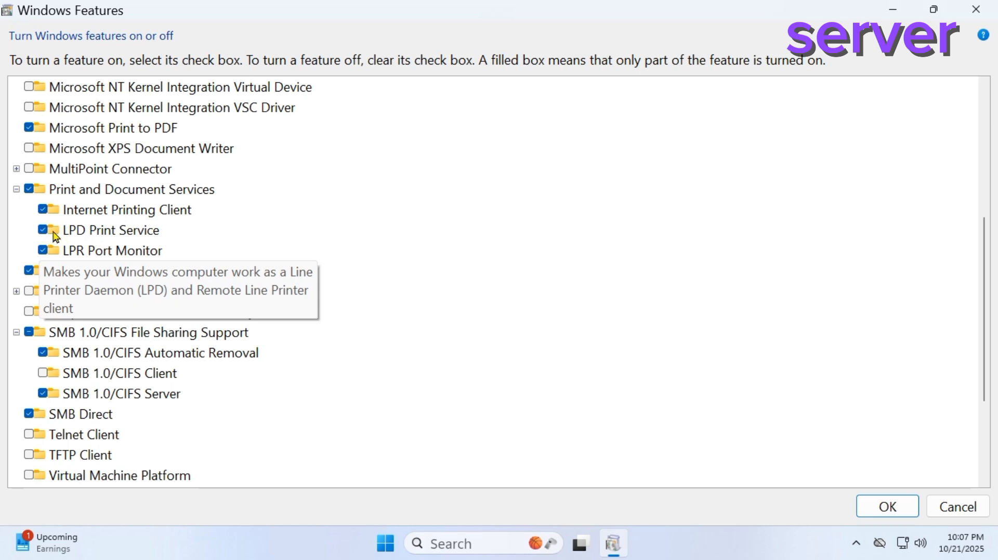
click(44, 213)
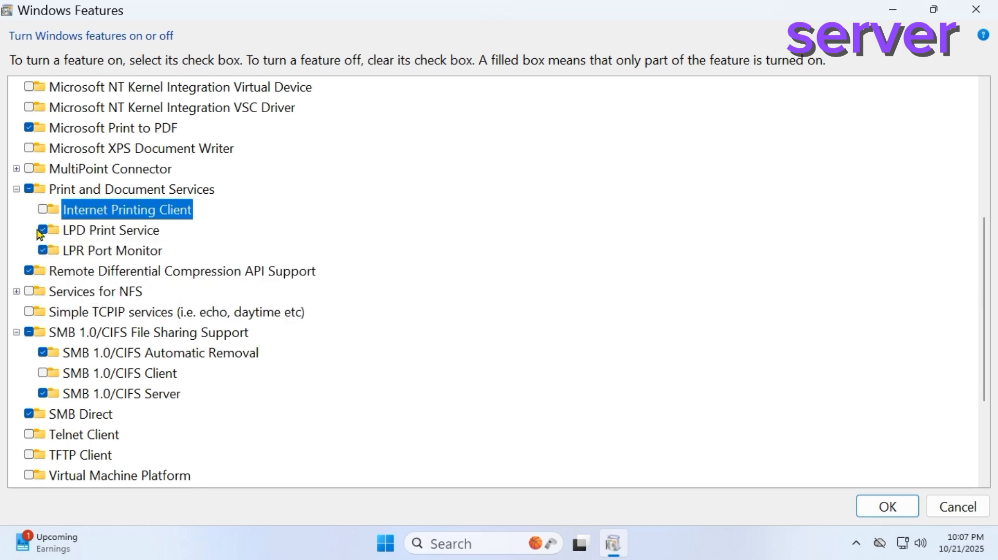
click(42, 230)
click(42, 251)
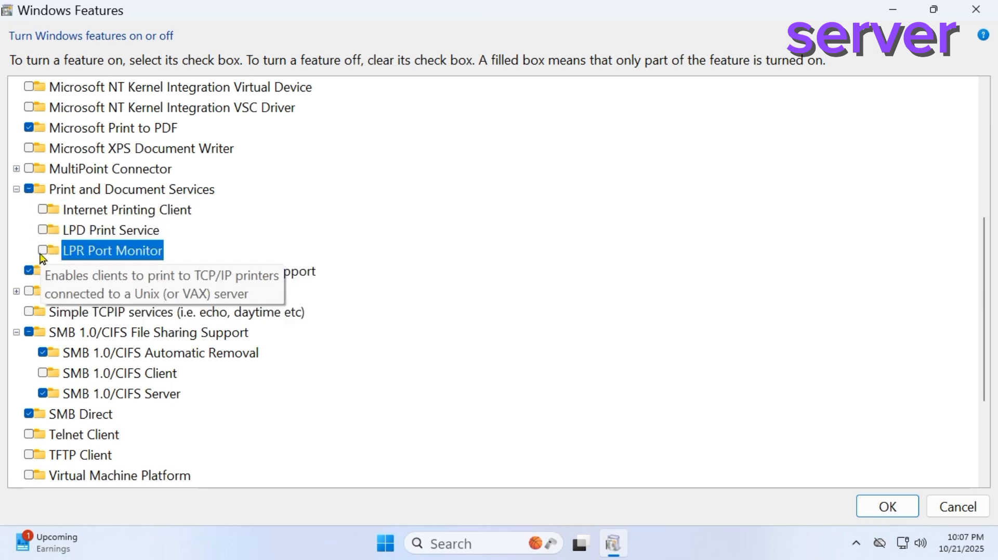
click(43, 210)
click(43, 230)
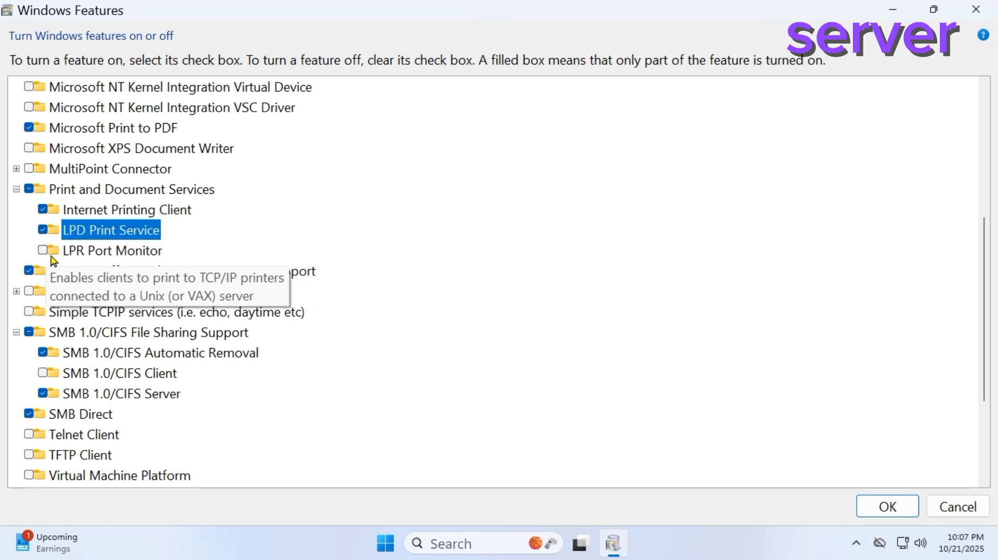
click(43, 251)
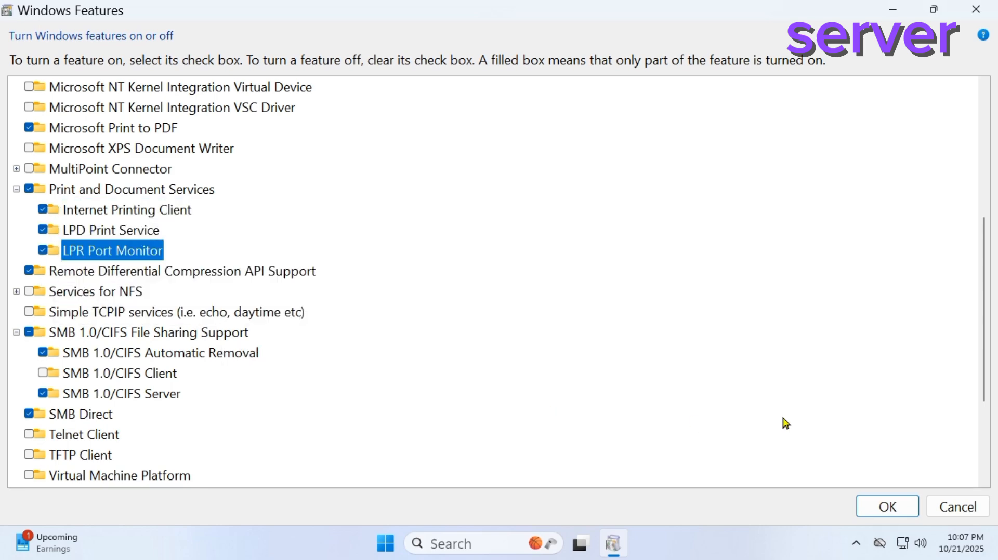
click(887, 505)
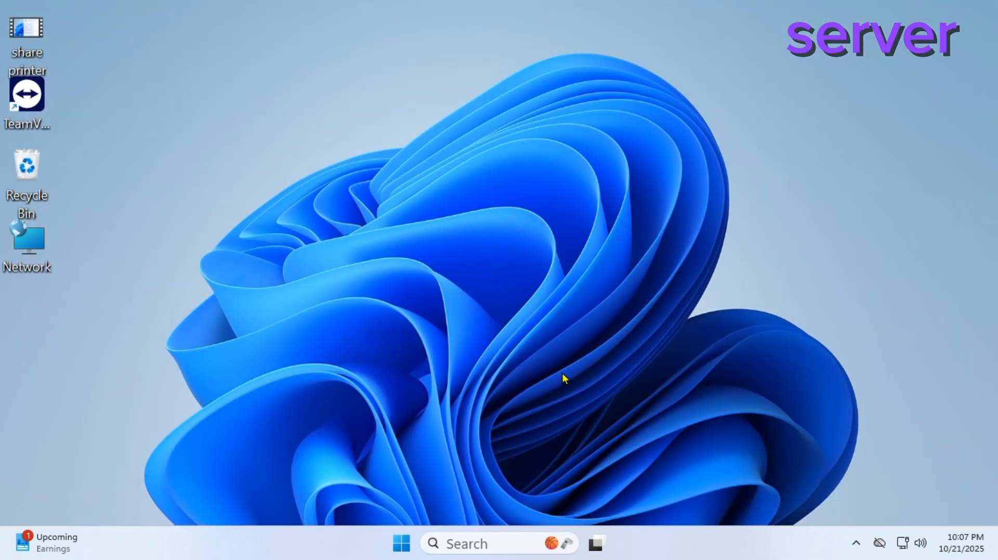
Refresh the desktop and open the Services console
right_click(579, 115)
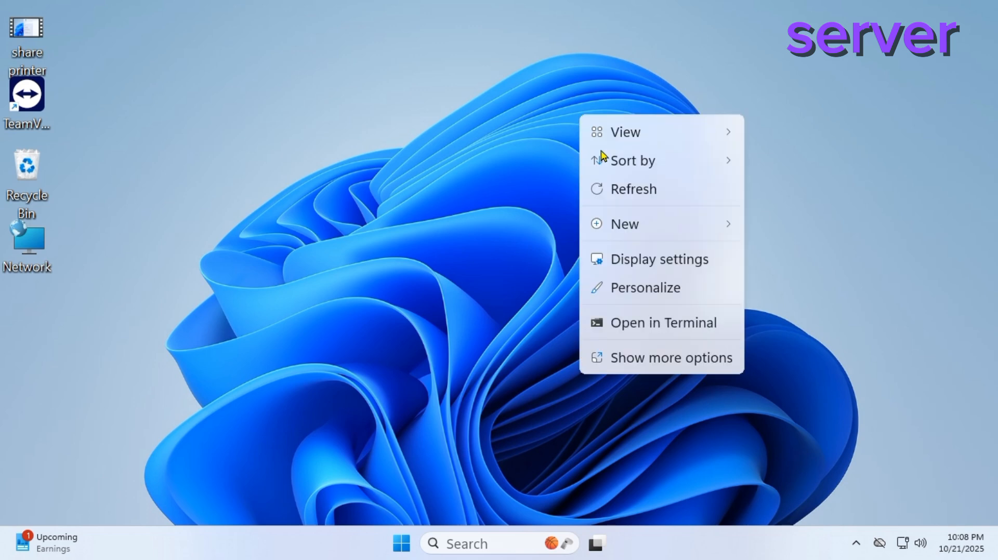
click(630, 188)
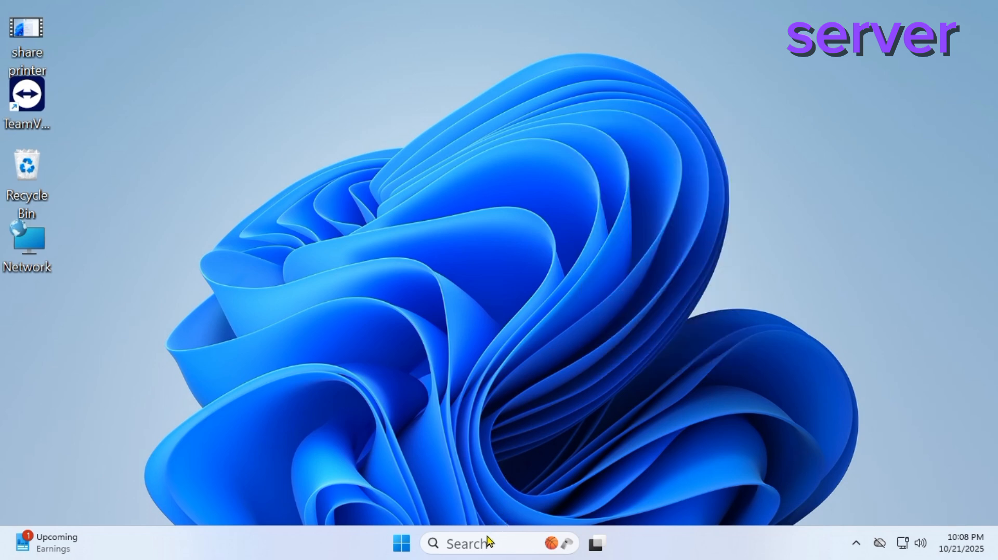
click(481, 544)
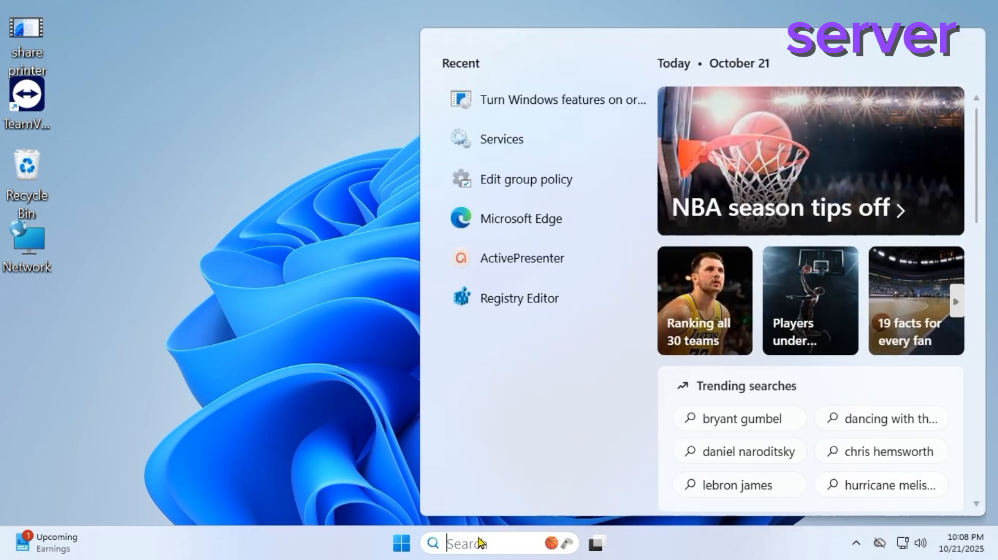
text(ser)
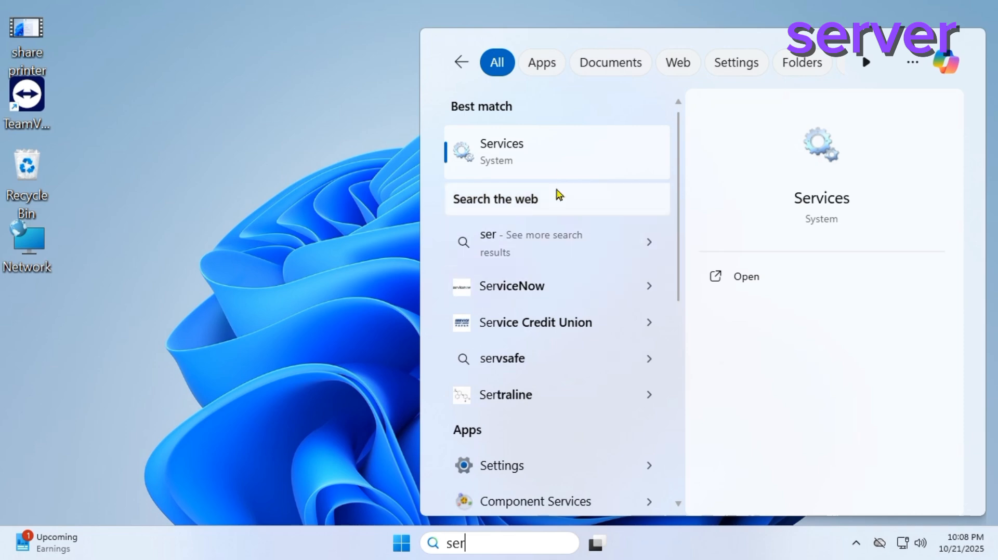
click(546, 162)
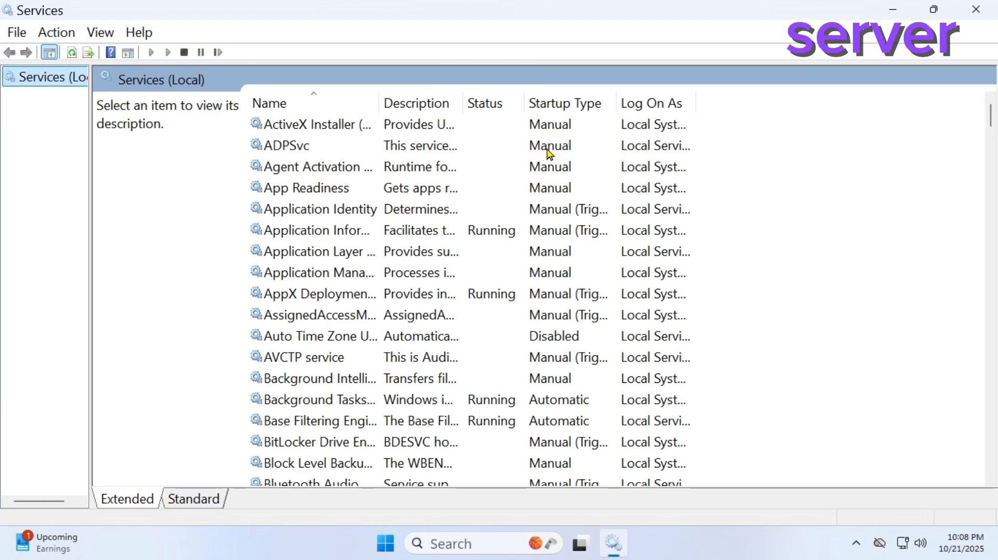
Locate the Print Spooler service, open its properties and accept them with the Automatic startup type
click(281, 336)
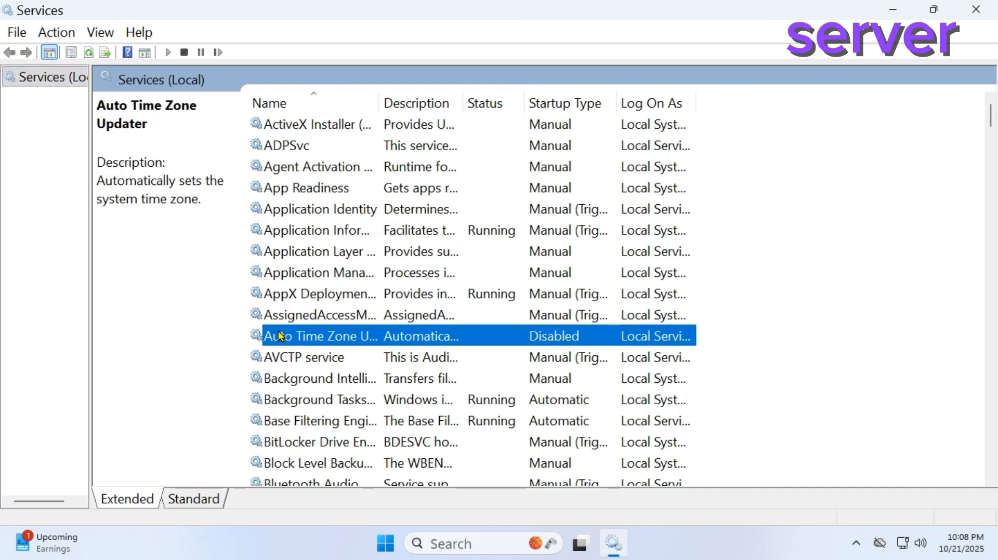
text(print)
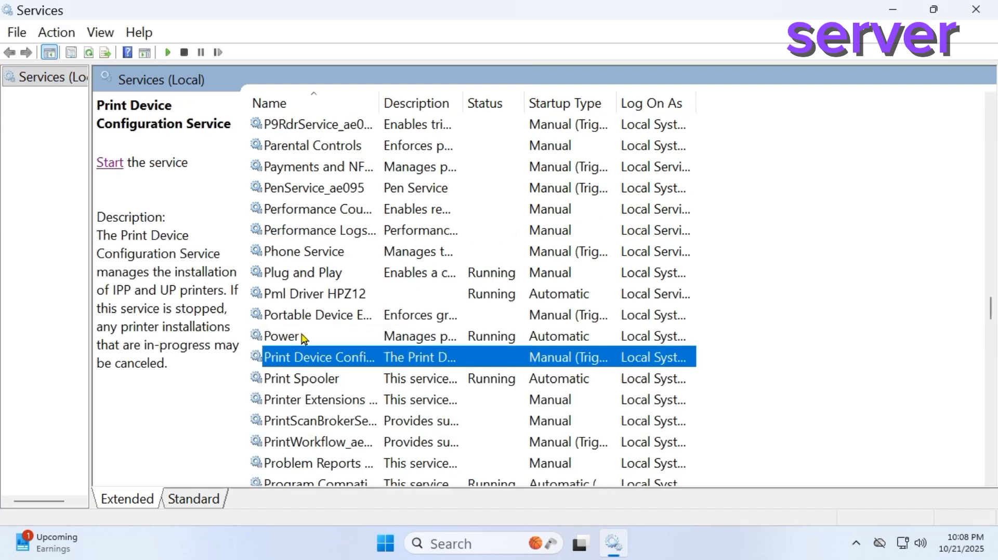
double_click(304, 380)
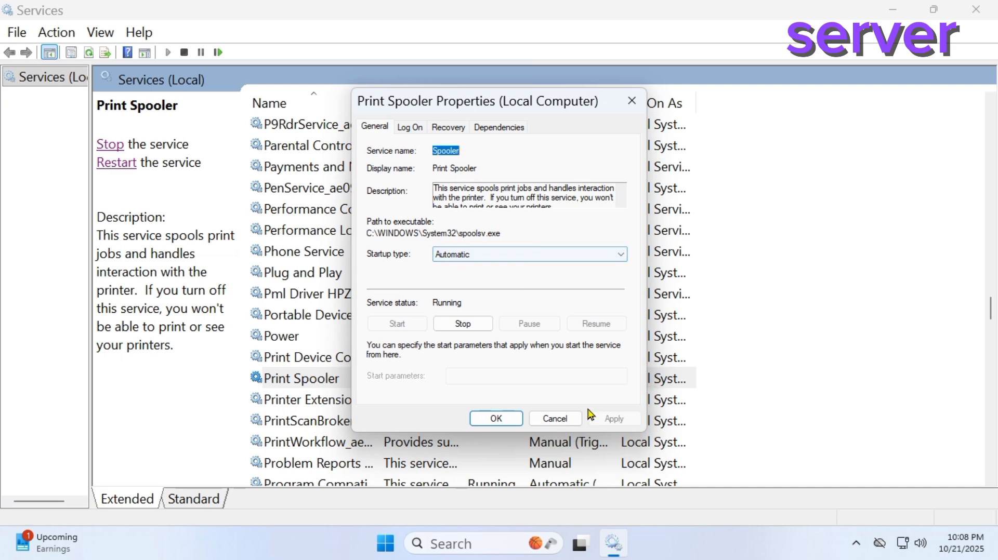
click(497, 420)
Stop, start and restart the Print Spooler service, and close the Services console
click(110, 145)
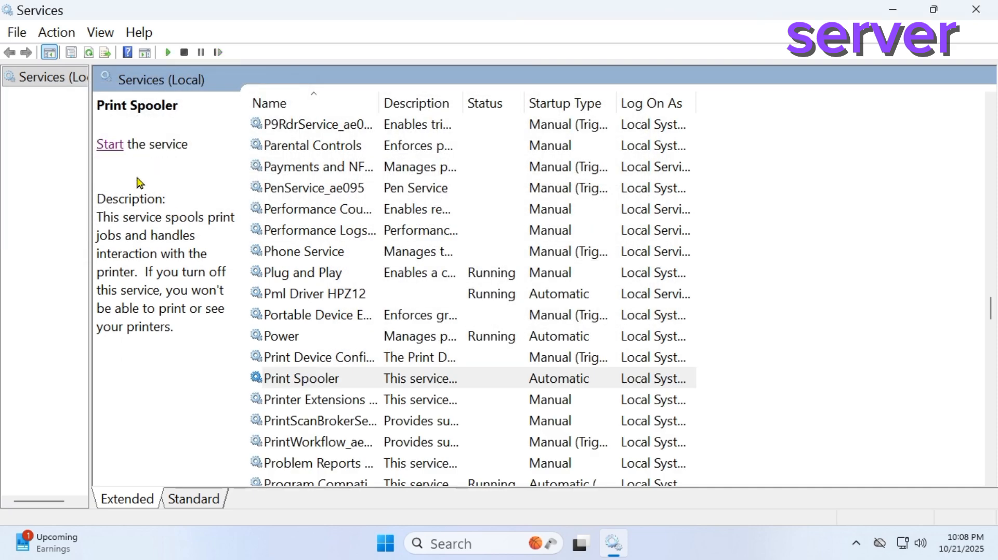
click(115, 148)
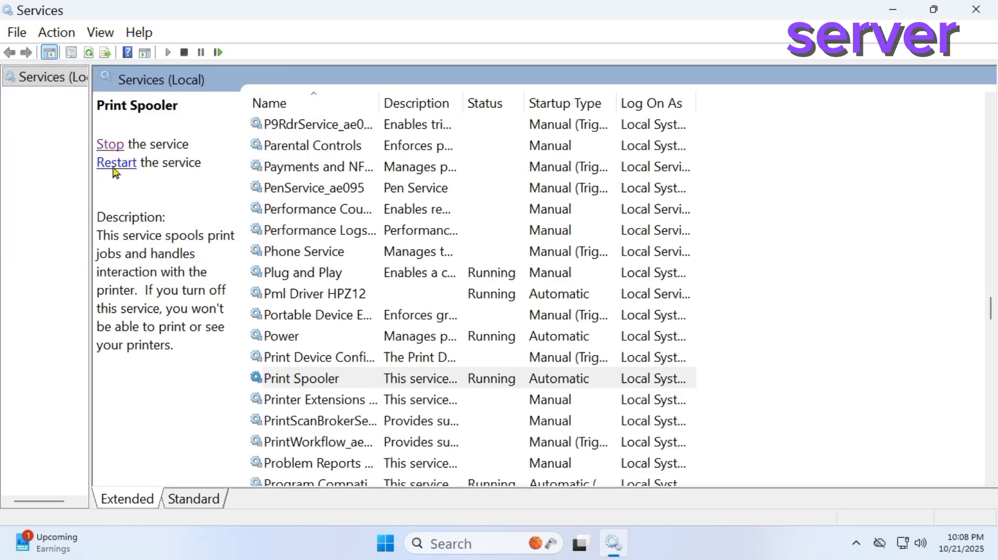
click(115, 165)
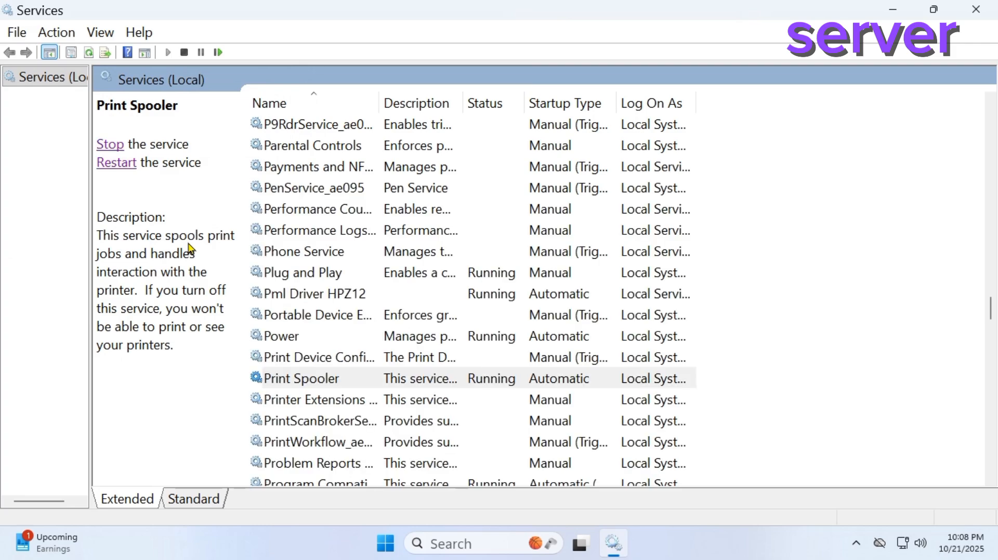
click(976, 11)
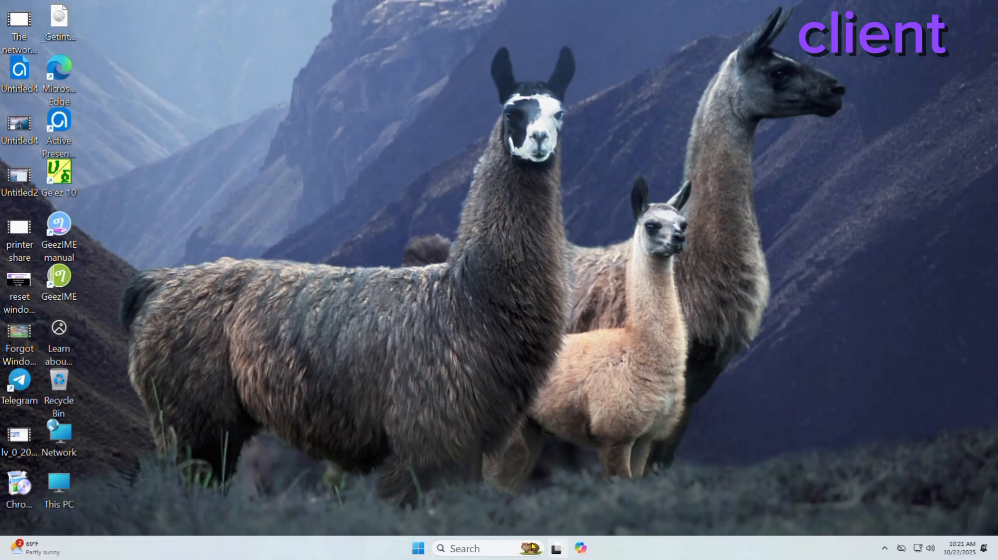
On the client PC, open the Ethernet network properties in Settings and select the Private network profile type
click(481, 549)
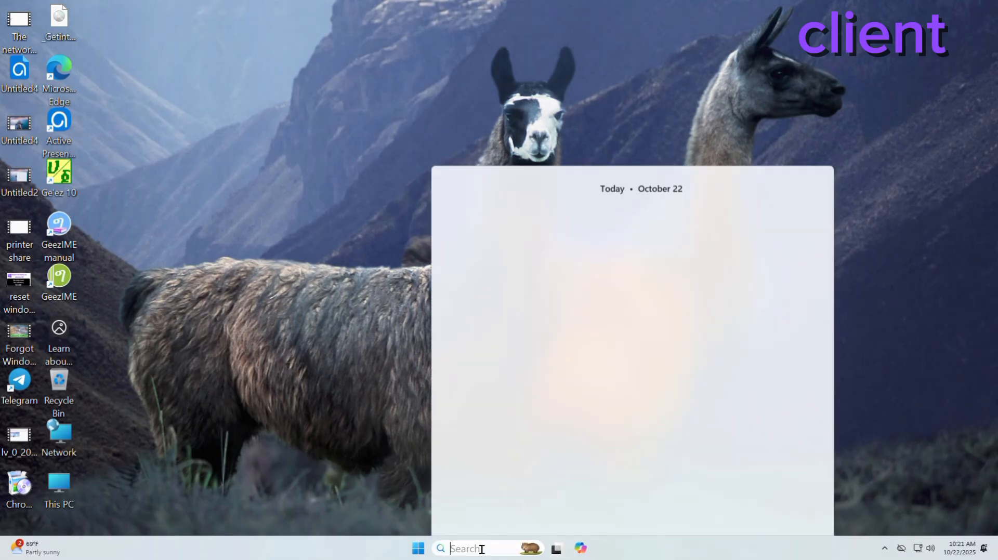
click(419, 549)
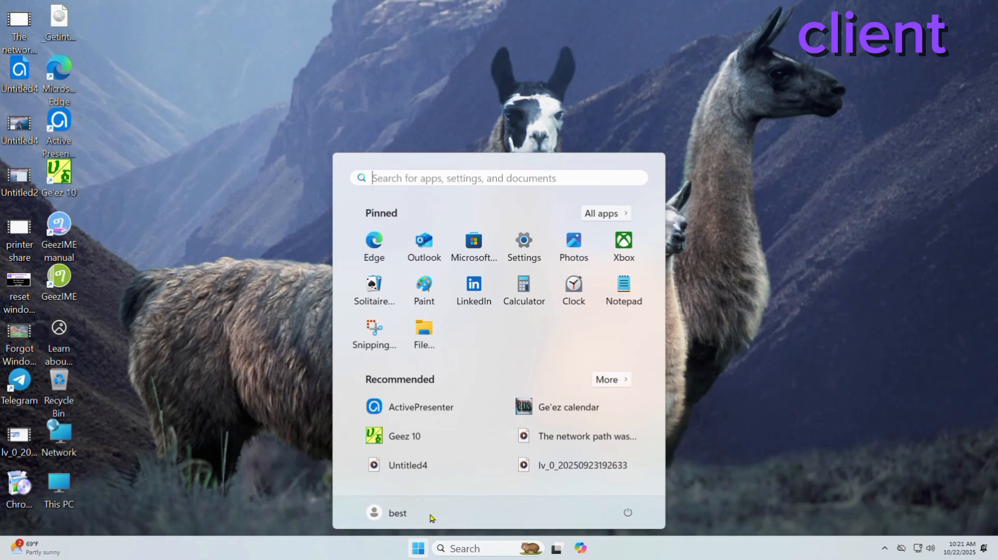
click(522, 246)
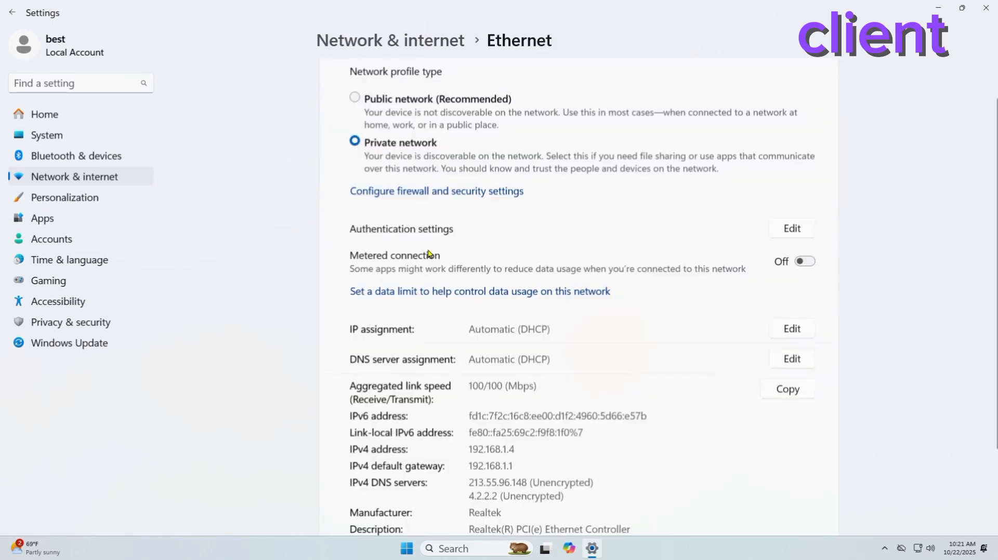
scroll(429, 255, down, 3)
scroll(421, 250, up, 4)
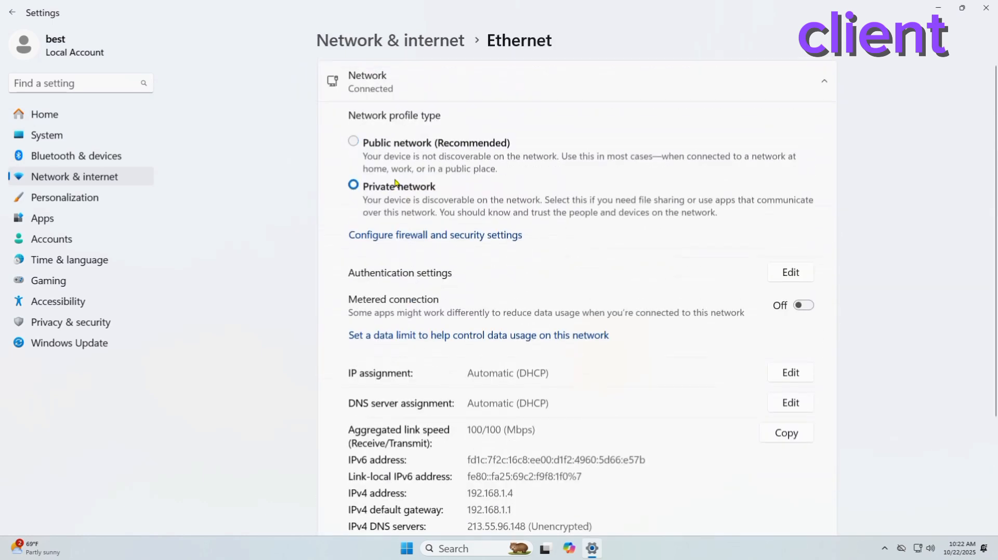
click(362, 186)
Open Advanced sharing settings, check the sharing options for private, public and all networks, and close Settings
click(60, 179)
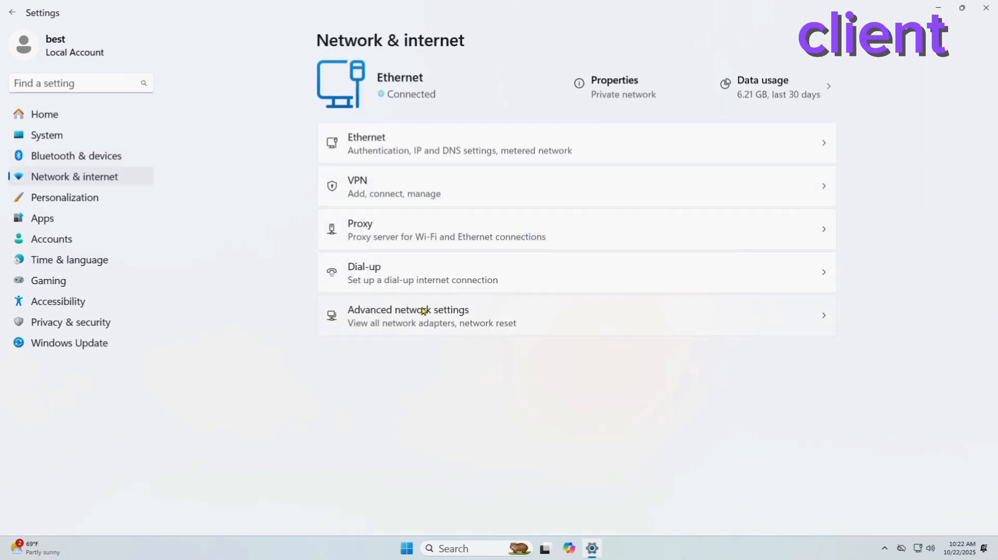
click(425, 308)
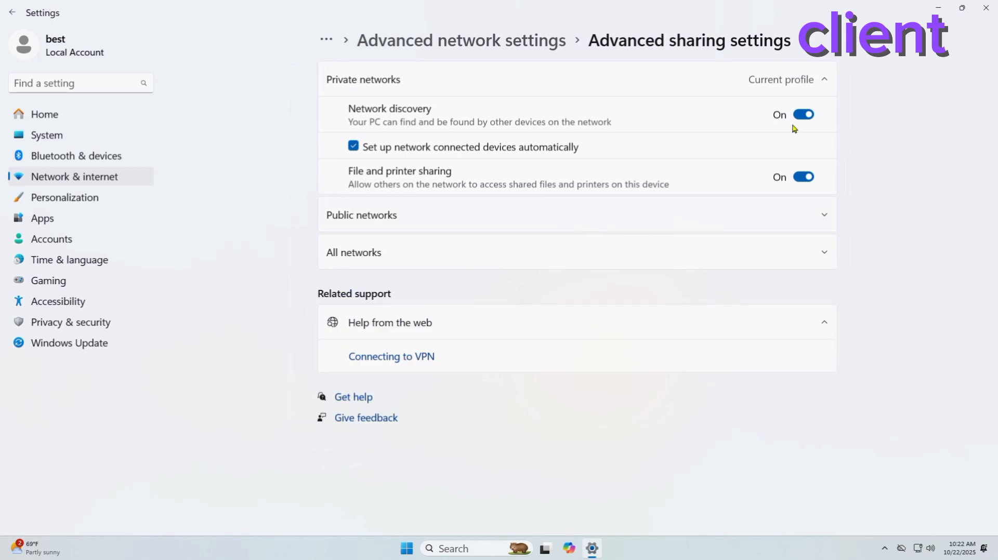
click(819, 84)
click(819, 82)
click(820, 214)
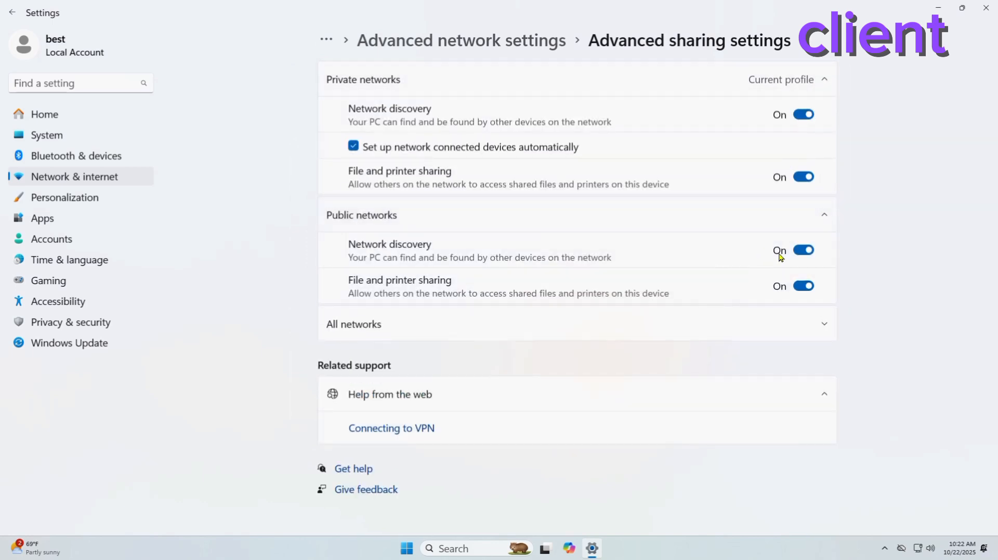
click(825, 325)
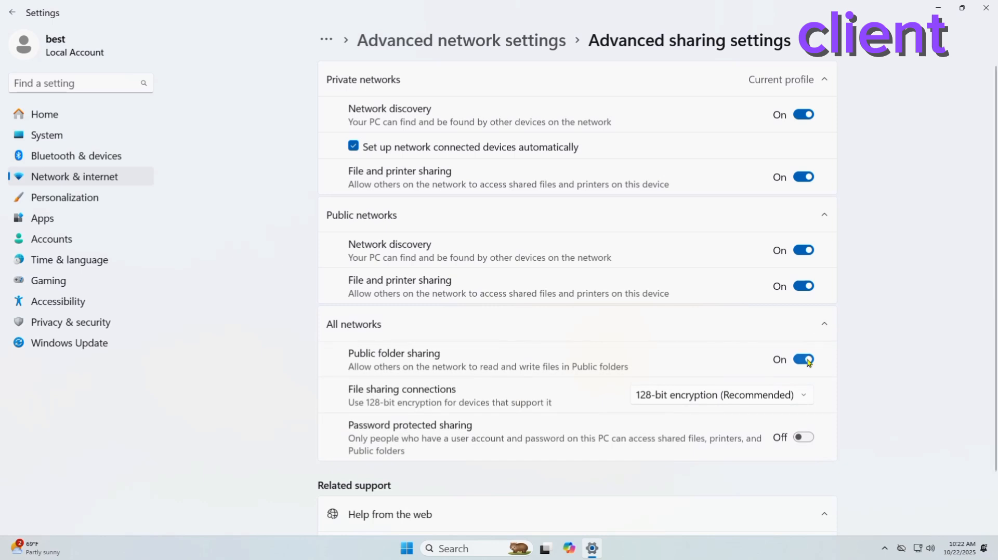
scroll(618, 371, down, 2)
scroll(618, 370, up, 2)
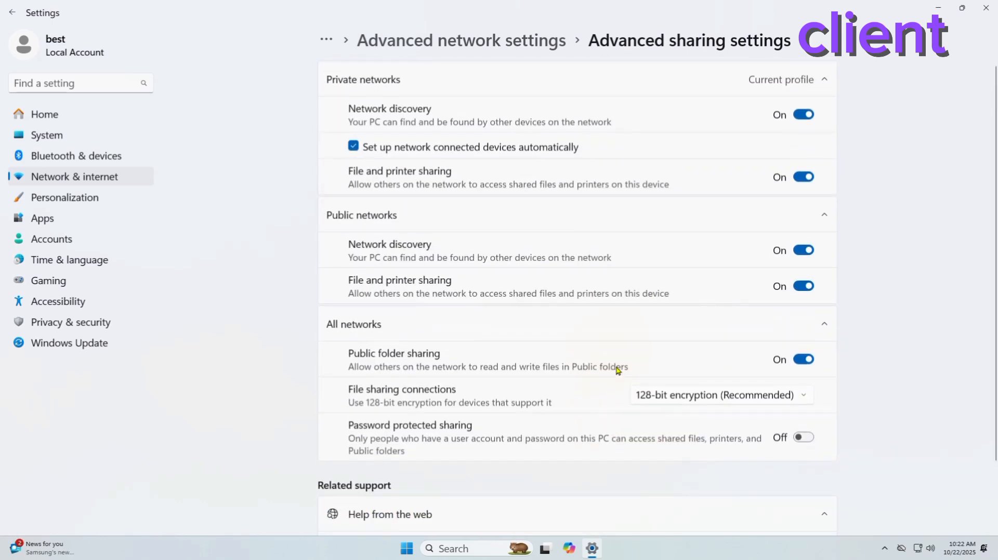
click(984, 5)
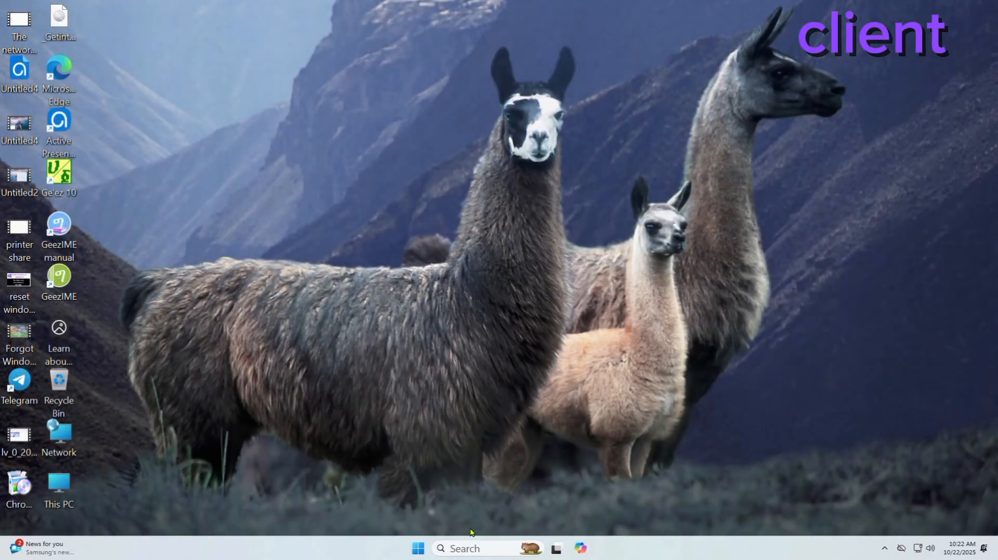
Open the Local Group Policy Editor in a maximized window and widen the policy tree to show full folder names
click(465, 551)
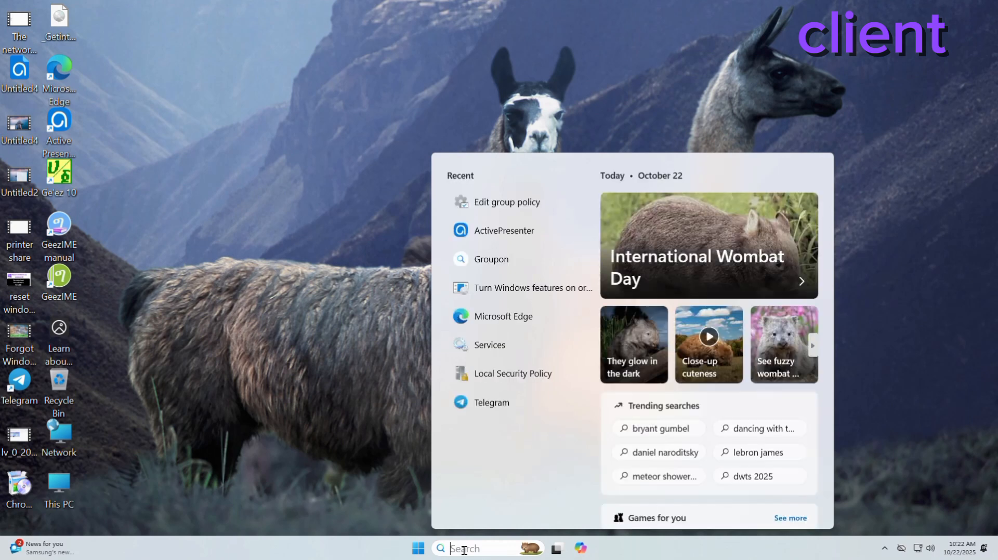
text(group)
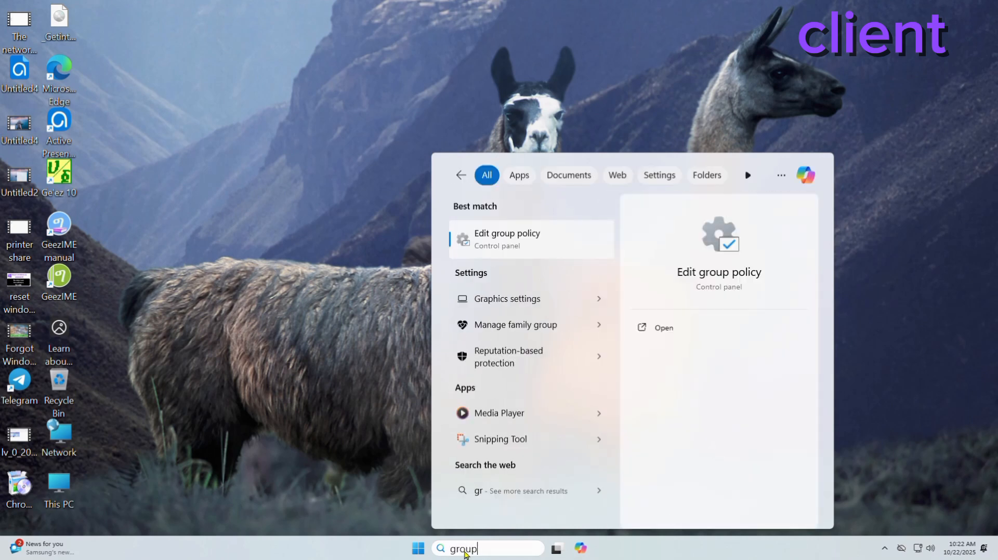
click(529, 233)
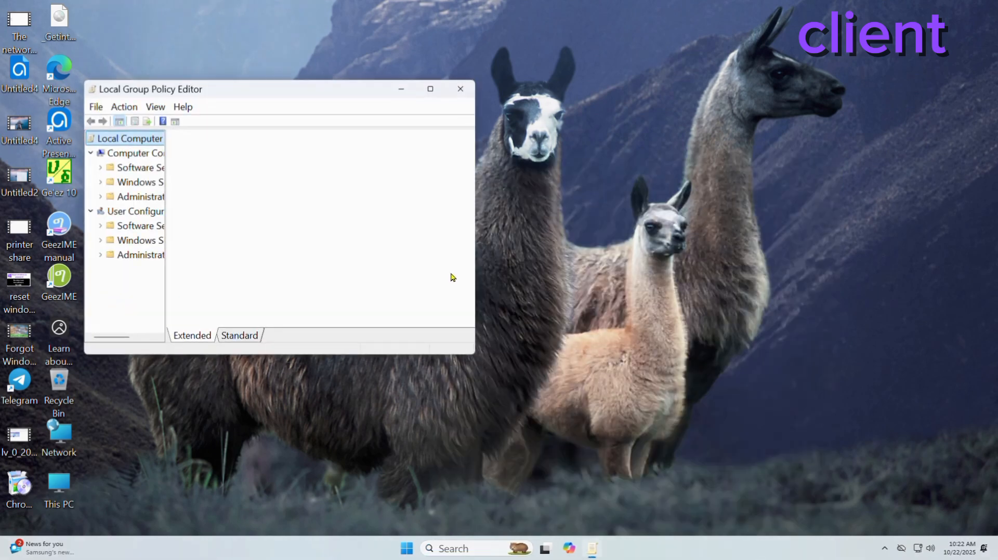
click(437, 95)
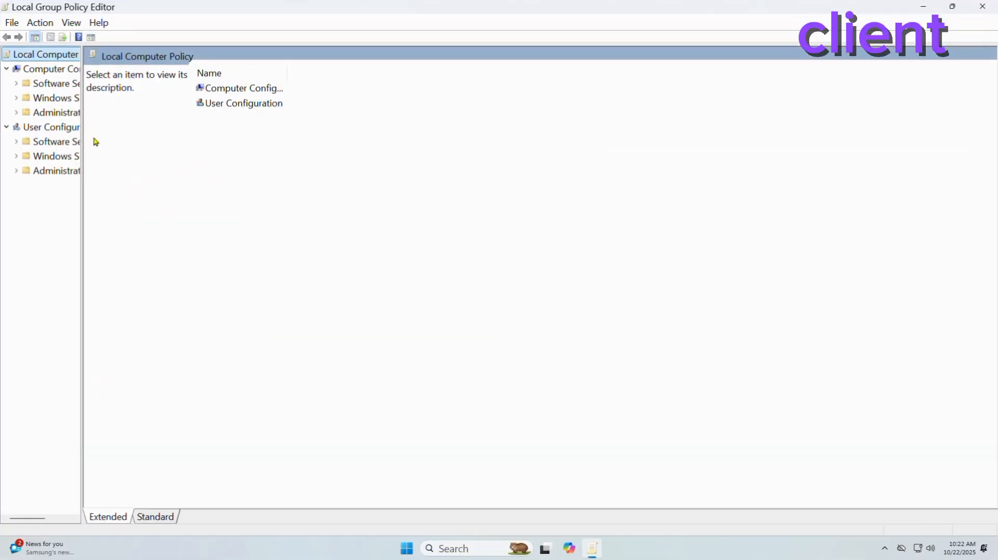
drag(84, 131, 182, 162)
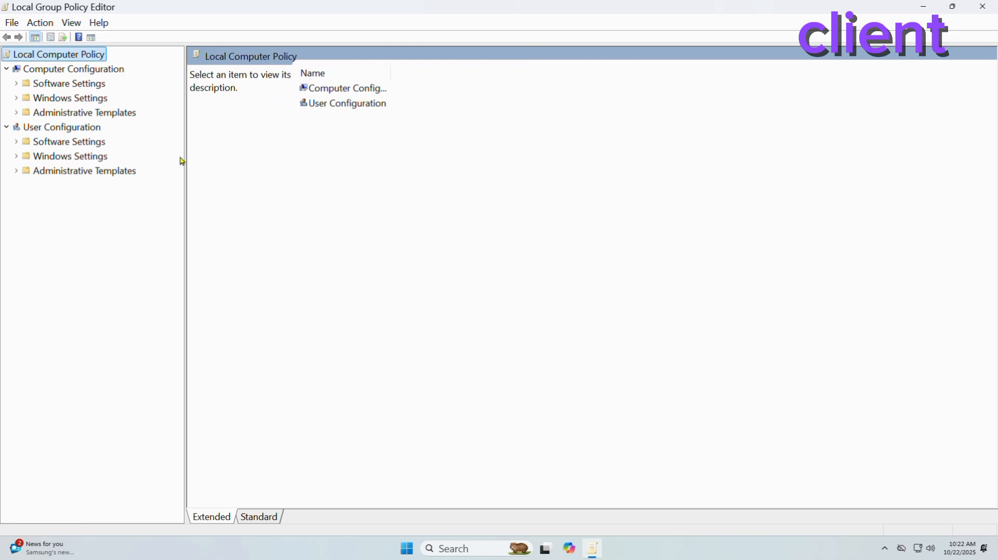
Under Computer Configuration, expand Windows Settings, Security Settings and Local Policies, and open Security Options
click(16, 98)
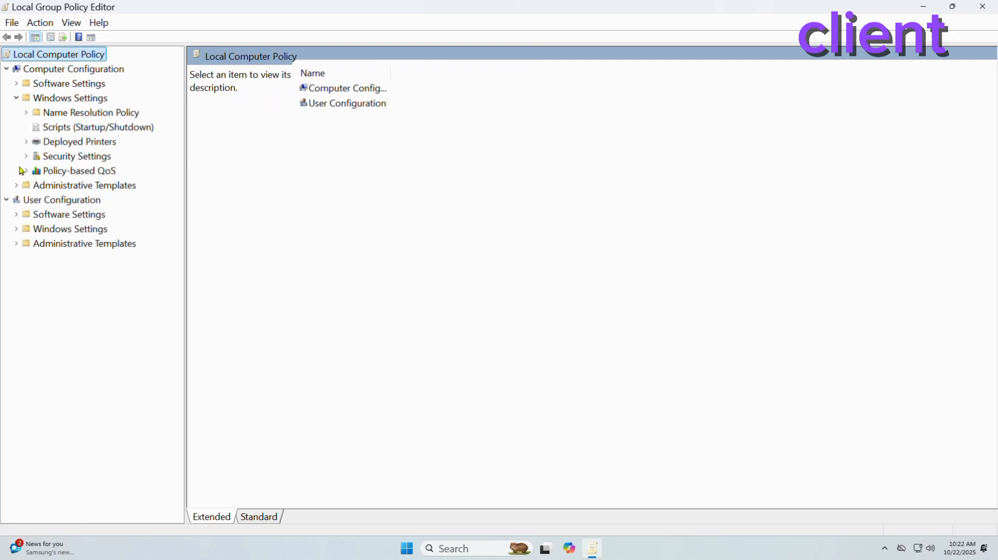
click(26, 157)
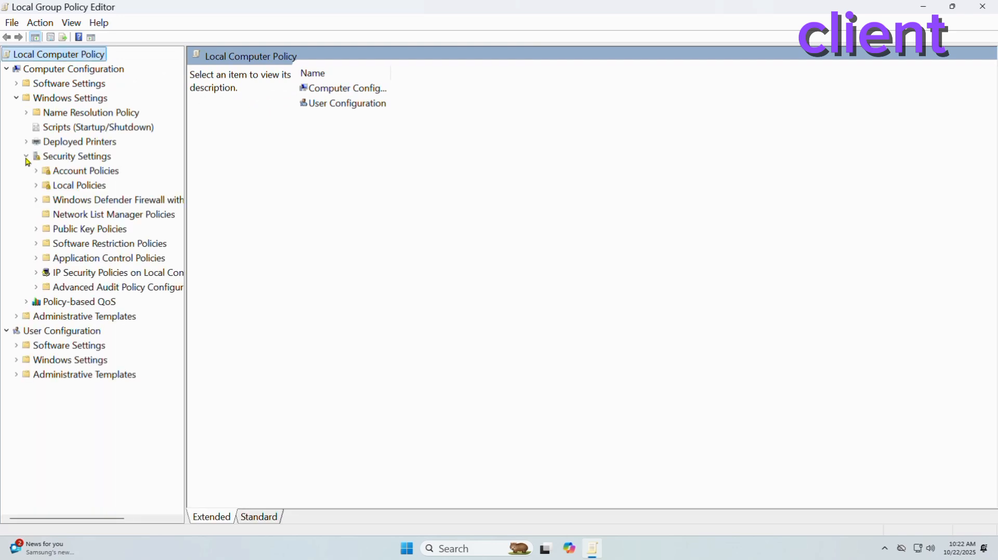
click(50, 188)
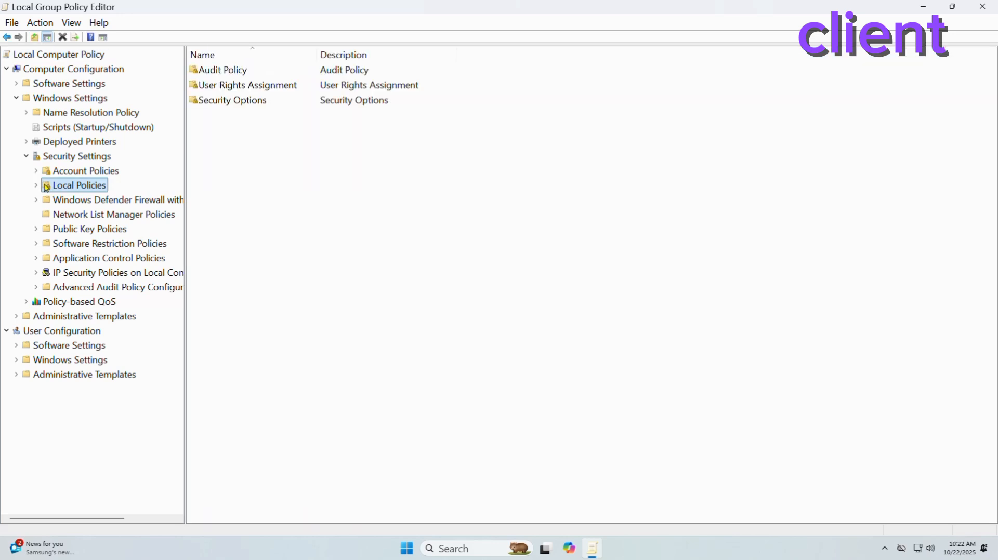
click(36, 186)
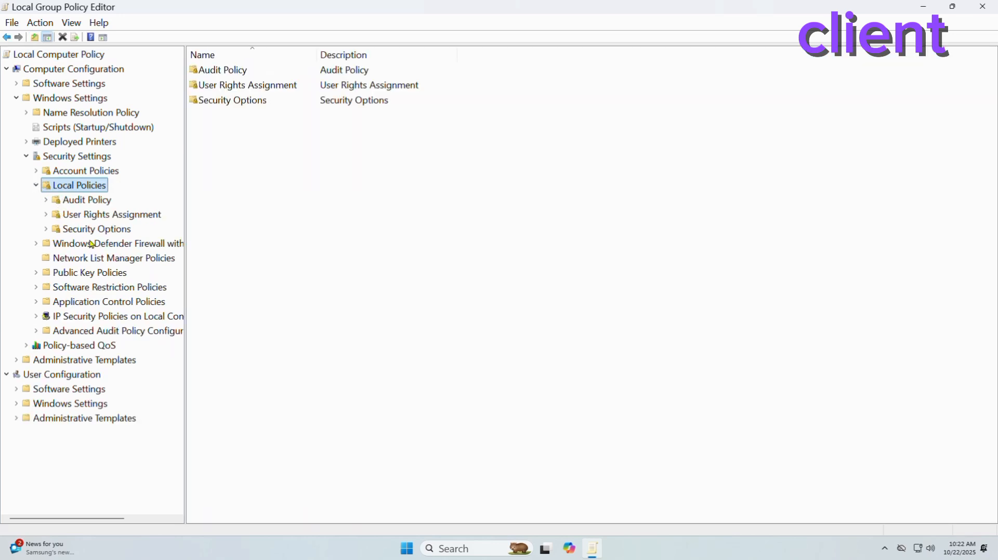
click(55, 233)
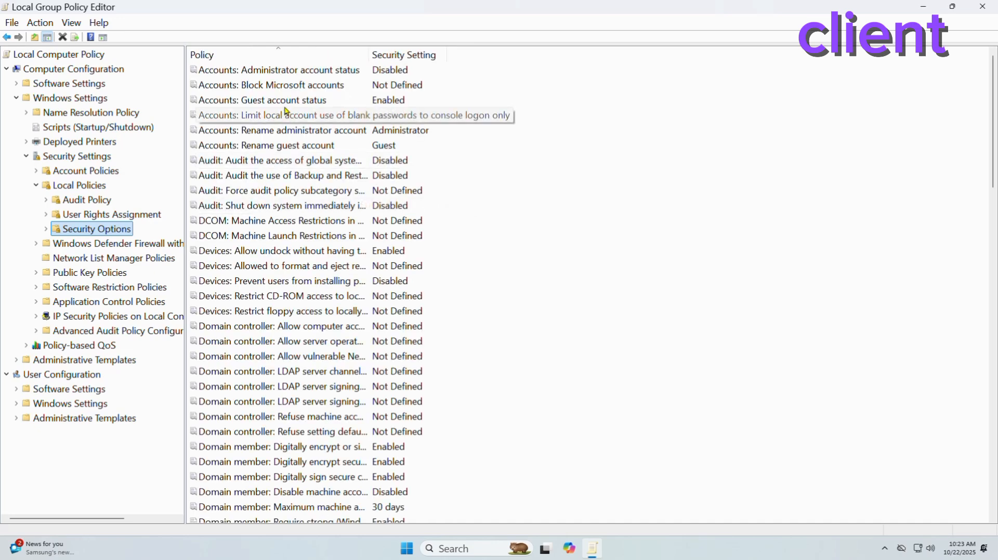
Widen the policy name column and set "Microsoft network client: Digitally sign communications (always)" to Disabled
scroll(313, 116, down, 20)
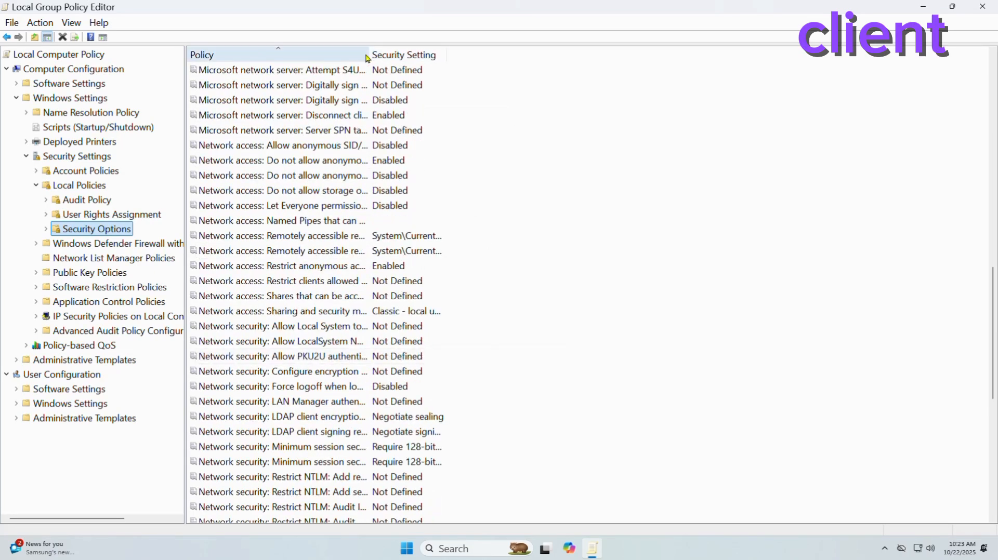
drag(368, 60, 504, 90)
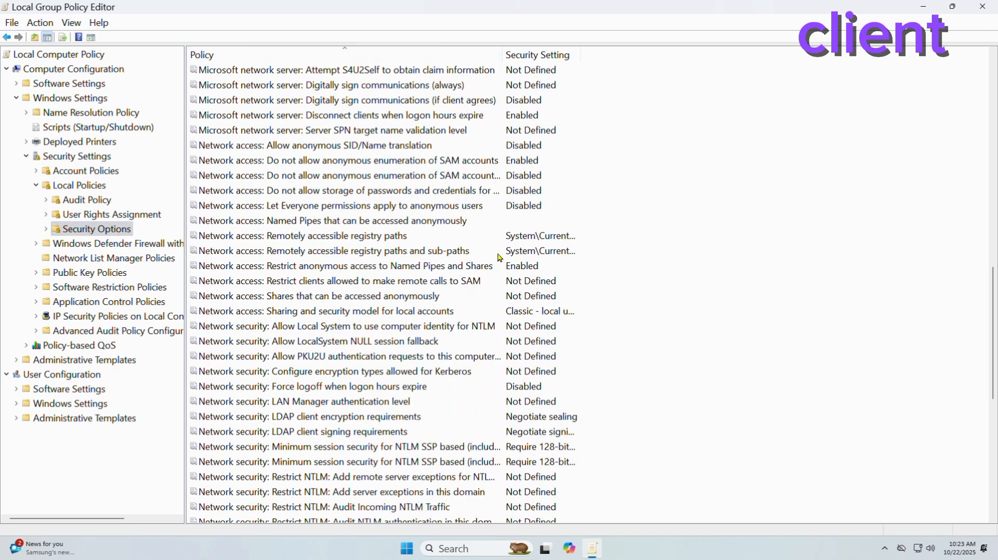
scroll(495, 251, up, 3)
scroll(495, 252, up, 2)
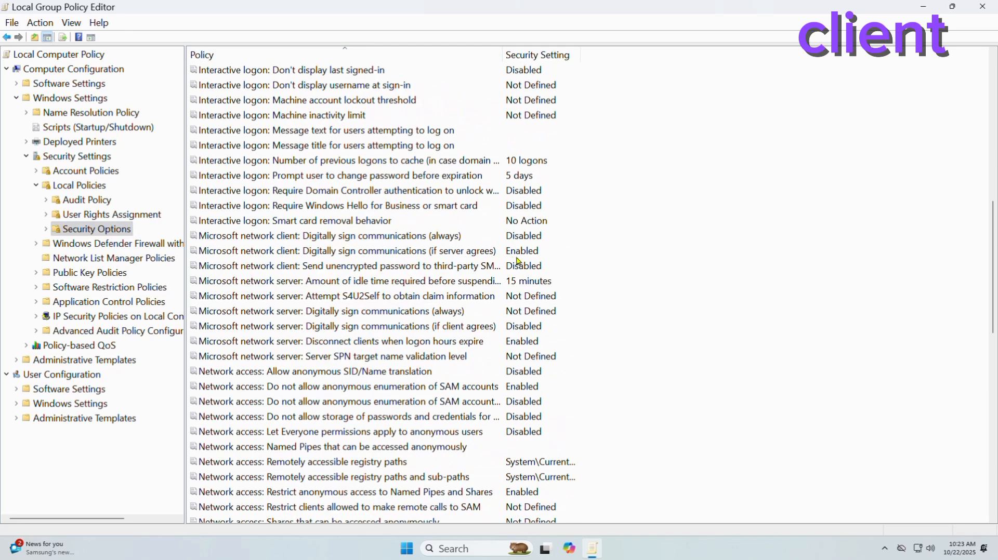
click(379, 240)
double_click(377, 241)
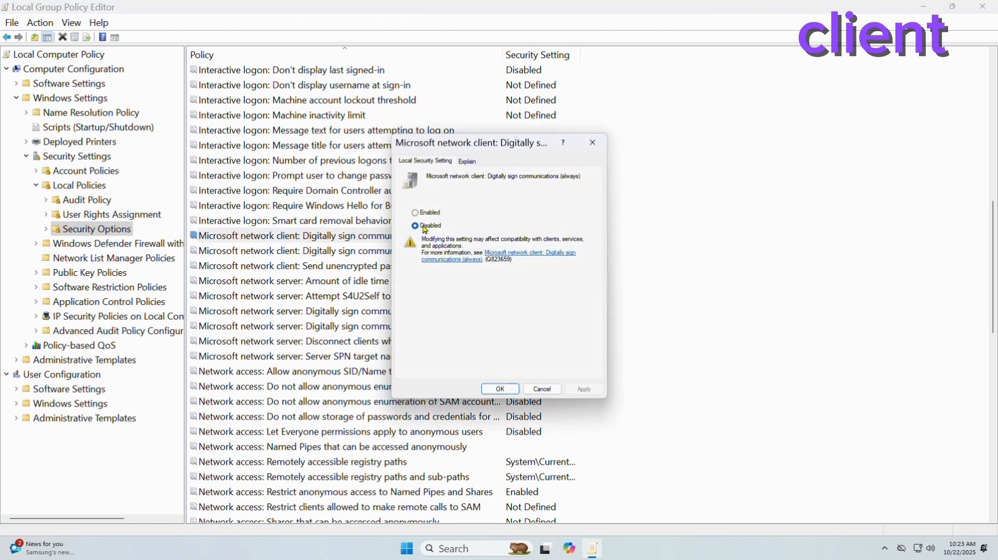
click(424, 215)
click(500, 390)
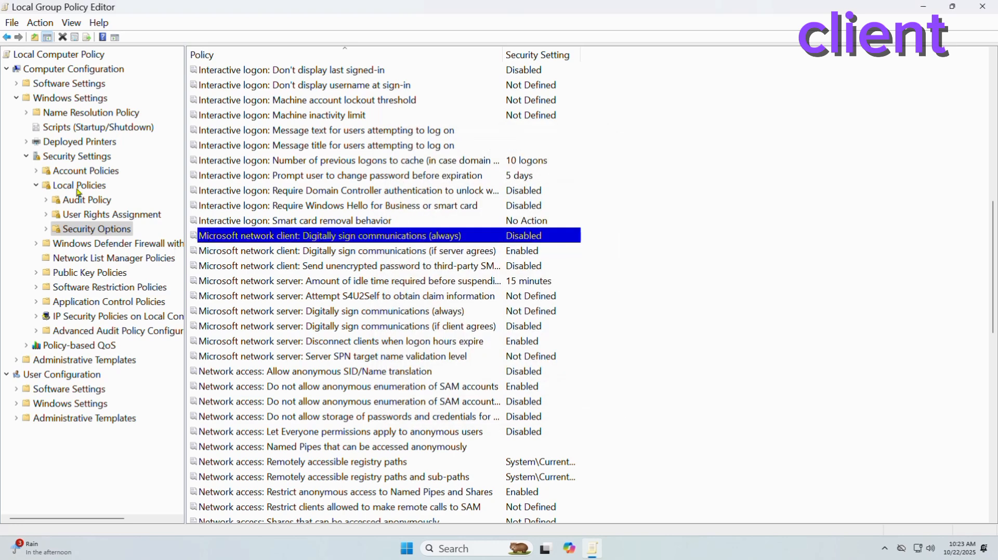
Collapse Security Settings and Windows Settings, and expand Administrative Templates and its Network folder under Computer Configuration
click(21, 158)
click(25, 157)
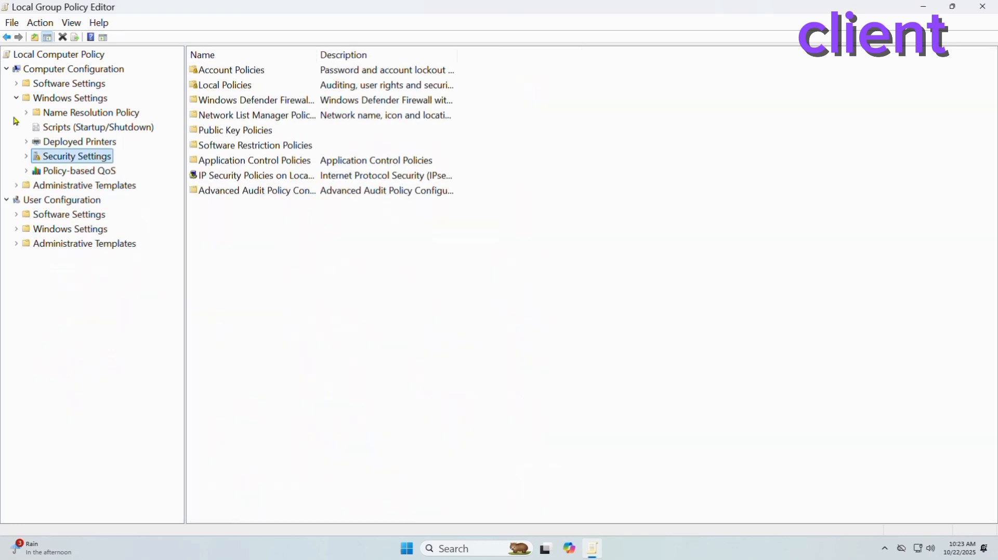
click(16, 99)
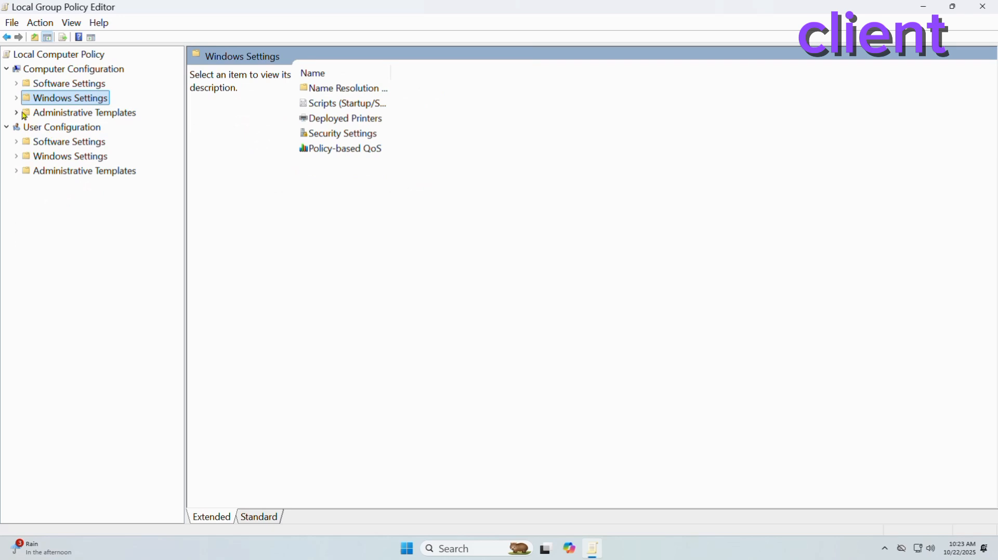
click(17, 114)
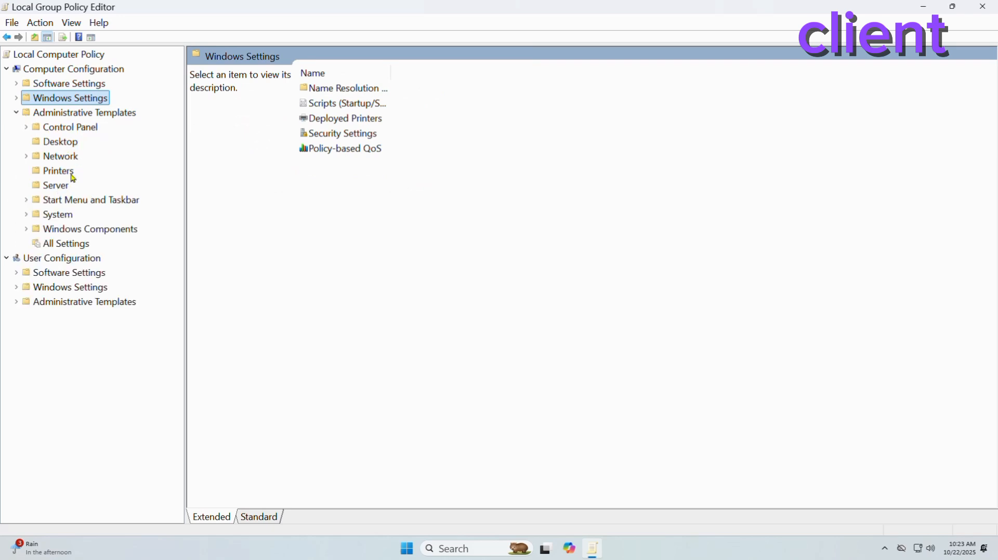
click(26, 157)
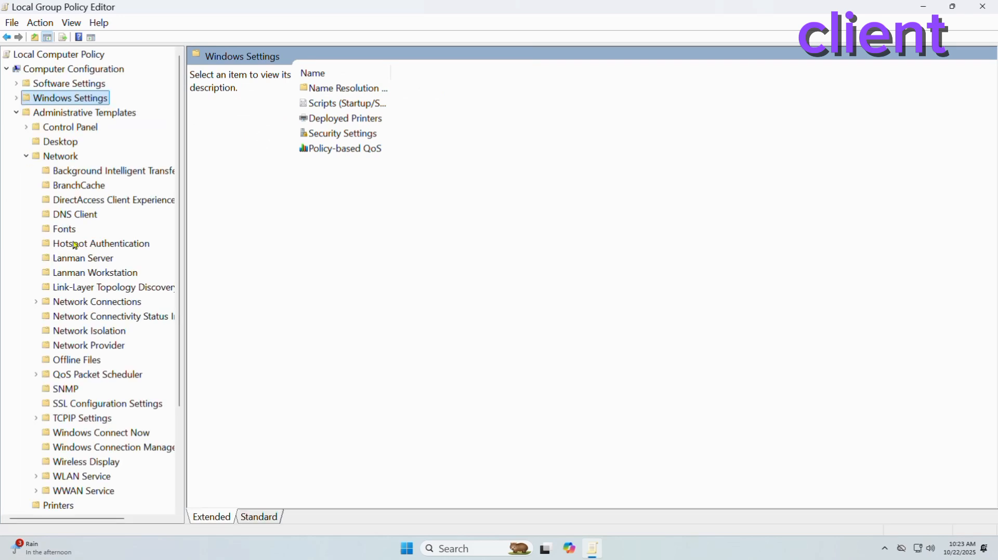
Find the Lanman Workstation folder under Administrative Templates, Network, and open its policy settings
scroll(107, 313, down, 3)
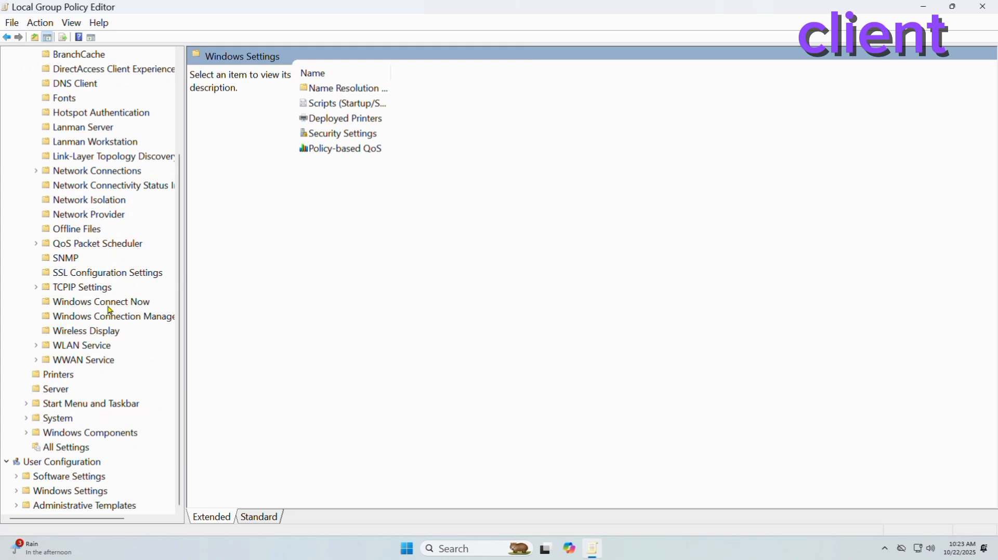
scroll(107, 252, up, 2)
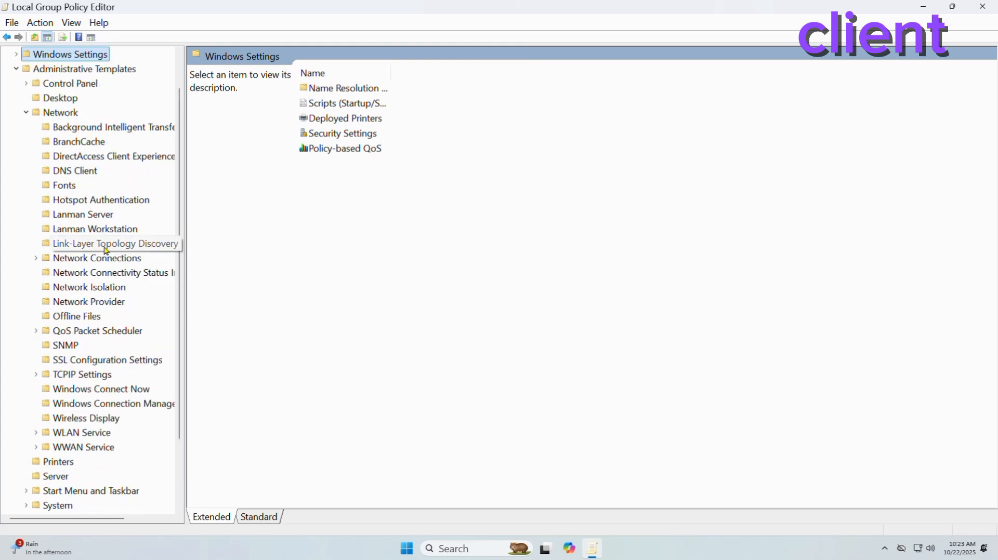
scroll(126, 353, down, 1)
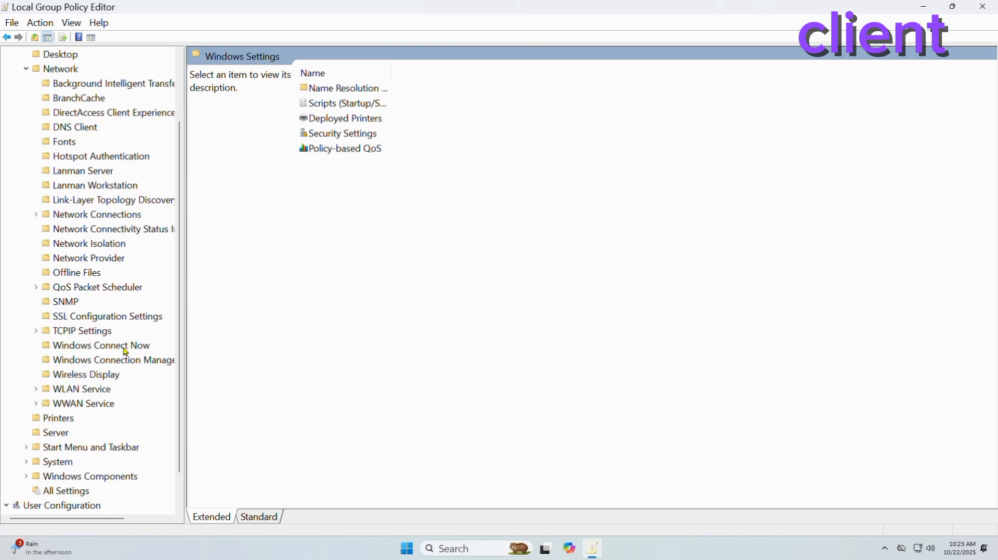
scroll(126, 353, up, 2)
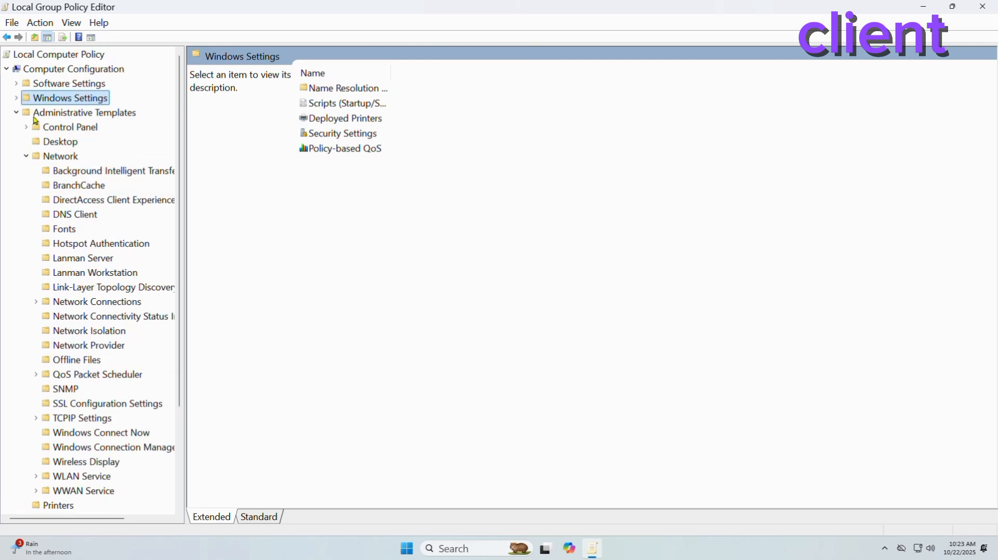
click(16, 114)
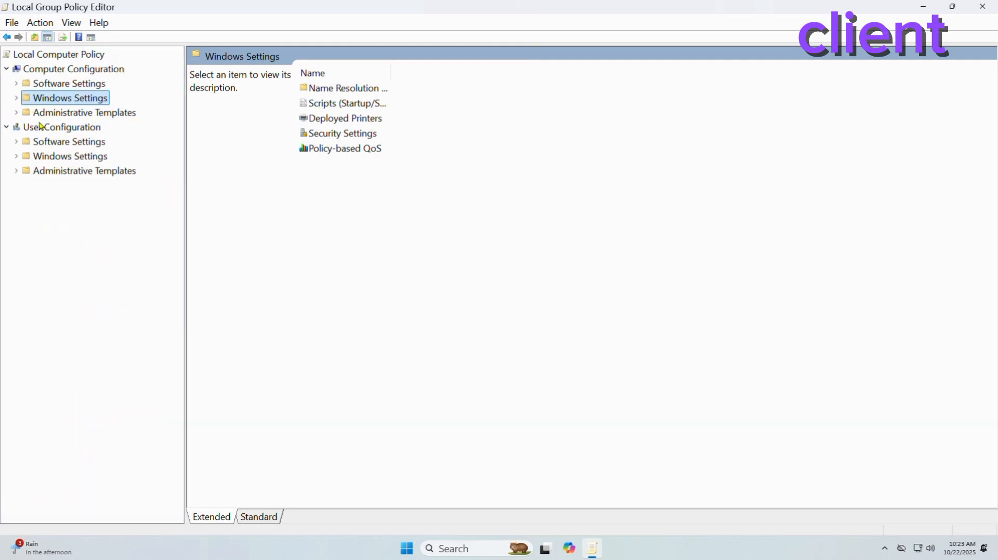
click(19, 114)
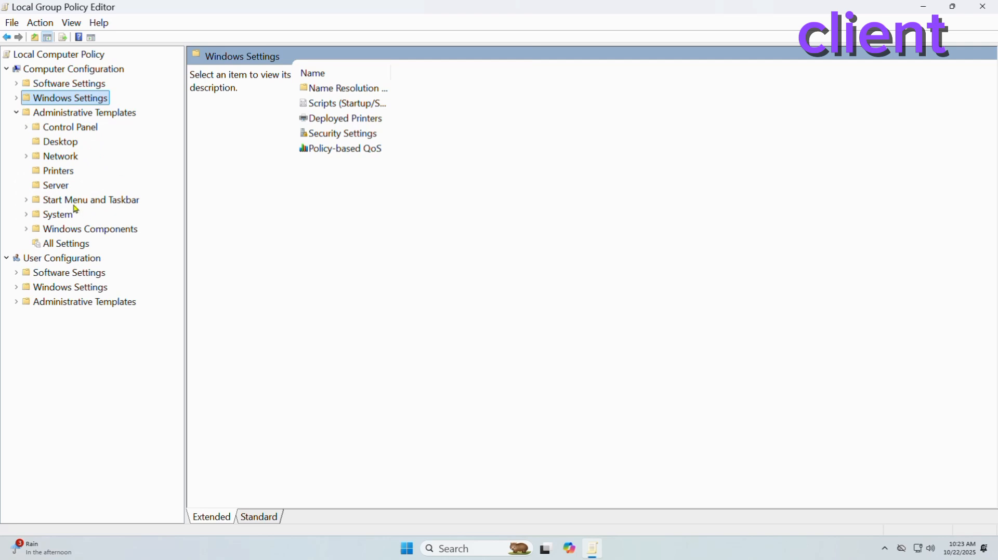
click(26, 157)
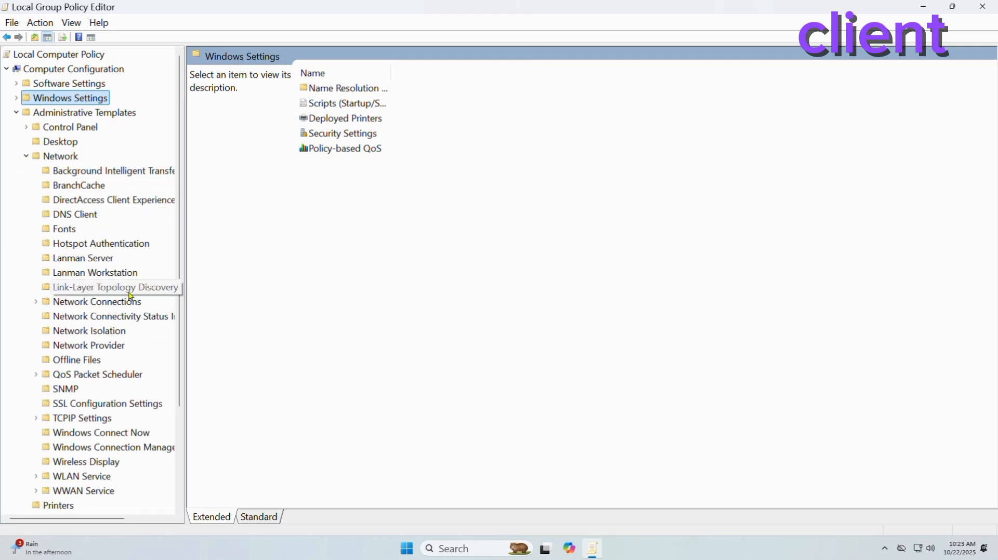
click(102, 276)
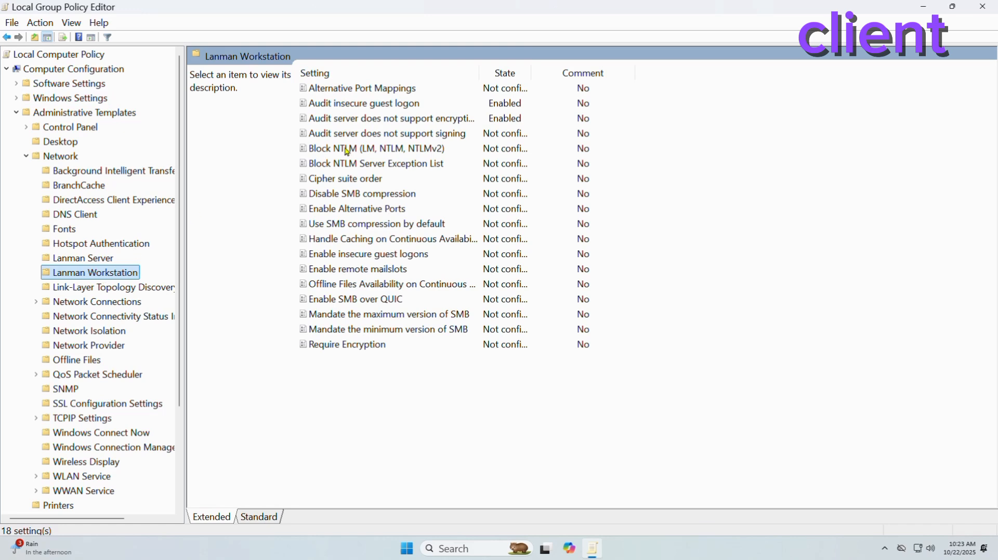
Set the "Audit insecure guest logon" policy to Enabled and apply it
click(397, 104)
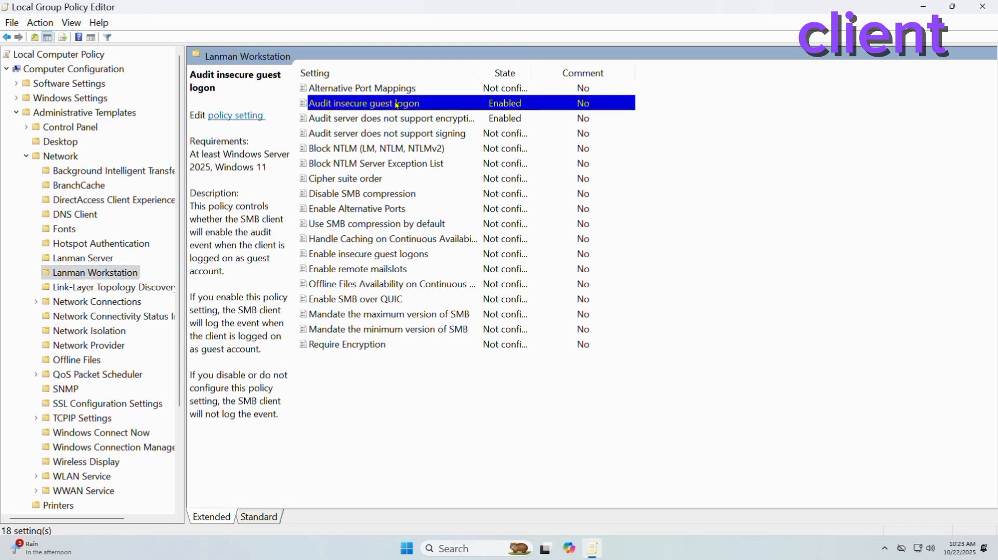
double_click(431, 111)
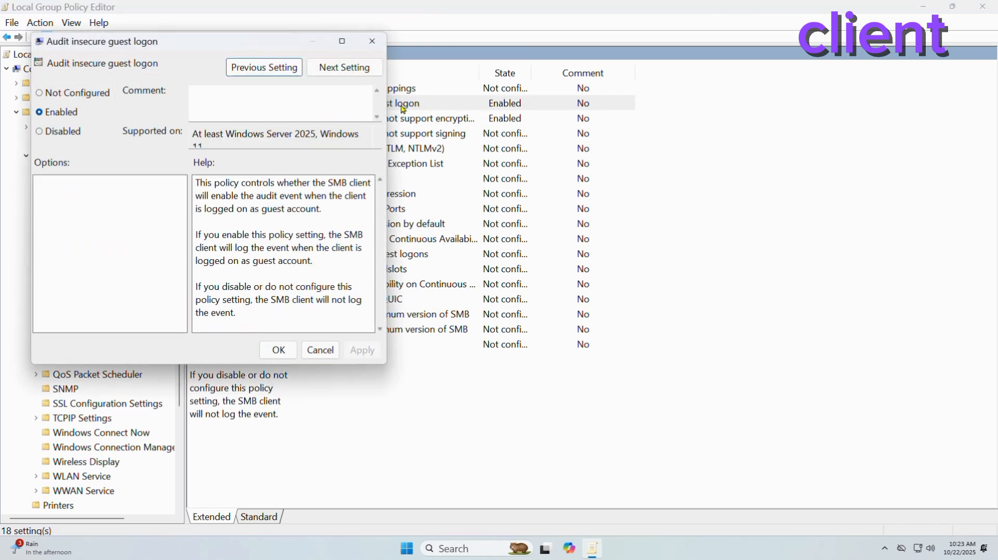
click(60, 93)
click(60, 114)
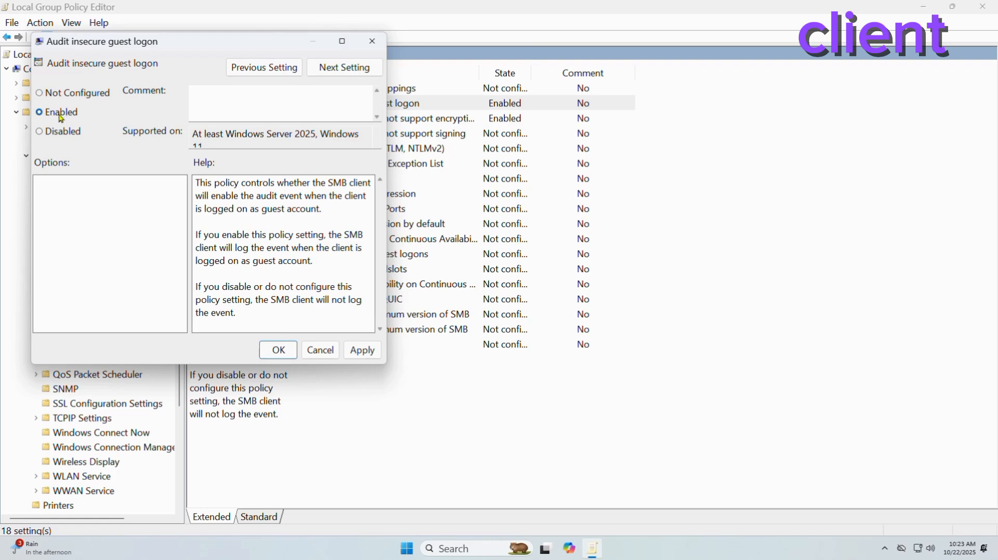
click(362, 351)
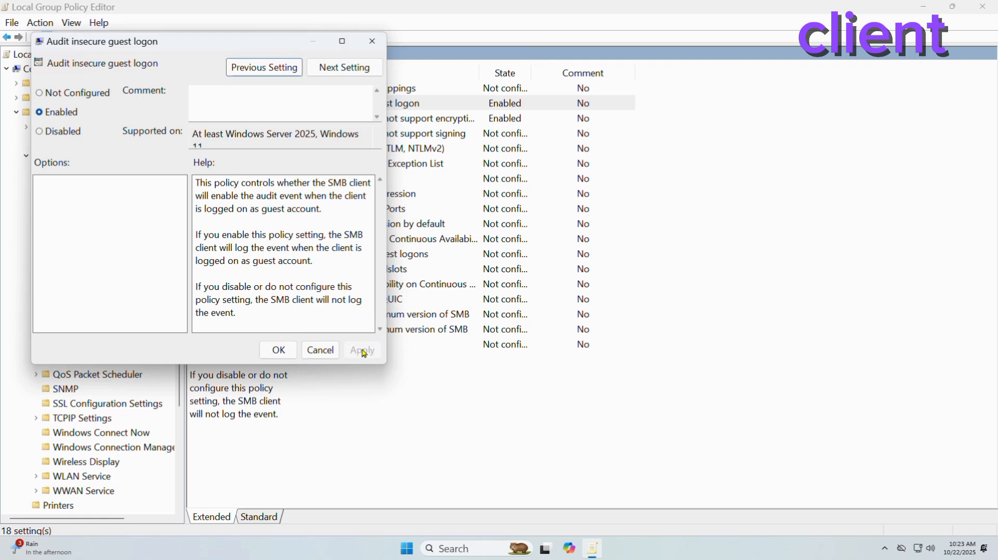
click(272, 349)
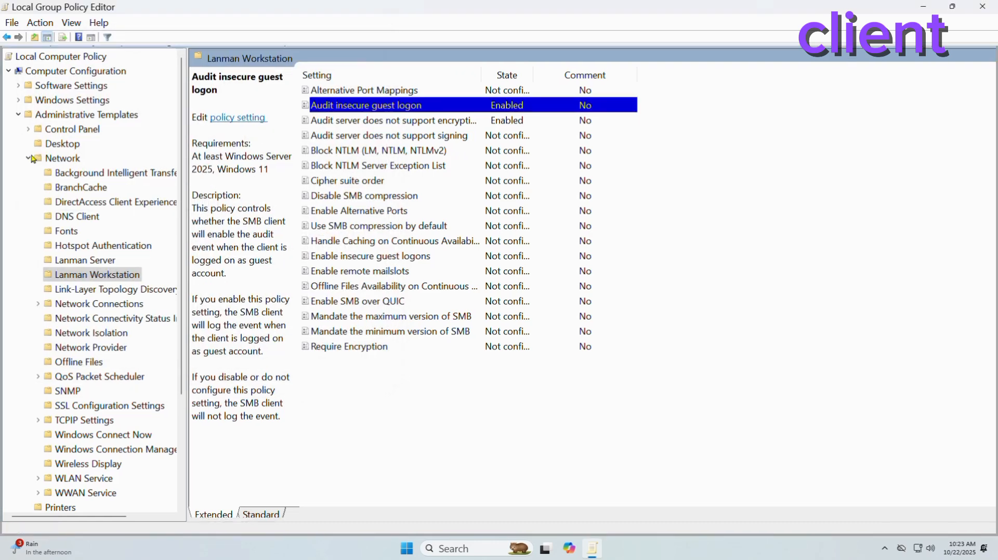
Collapse the Network folder and open the Printers folder under Administrative Templates in Computer Configuration
click(30, 159)
click(19, 115)
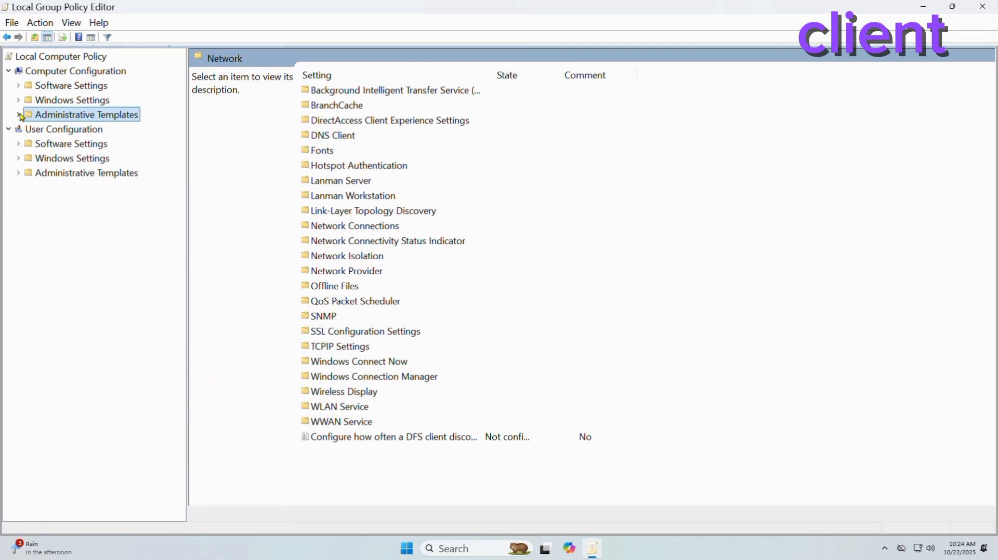
click(19, 116)
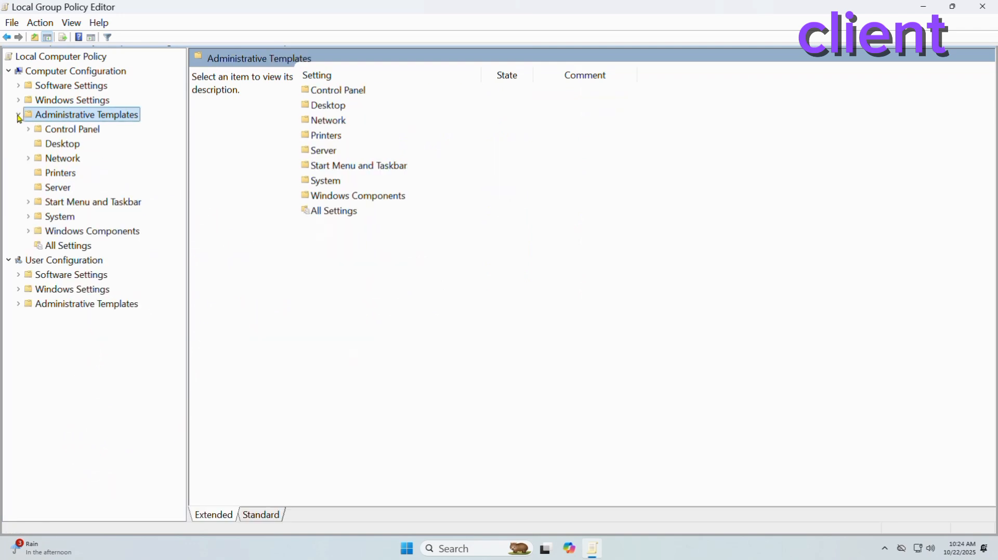
click(51, 175)
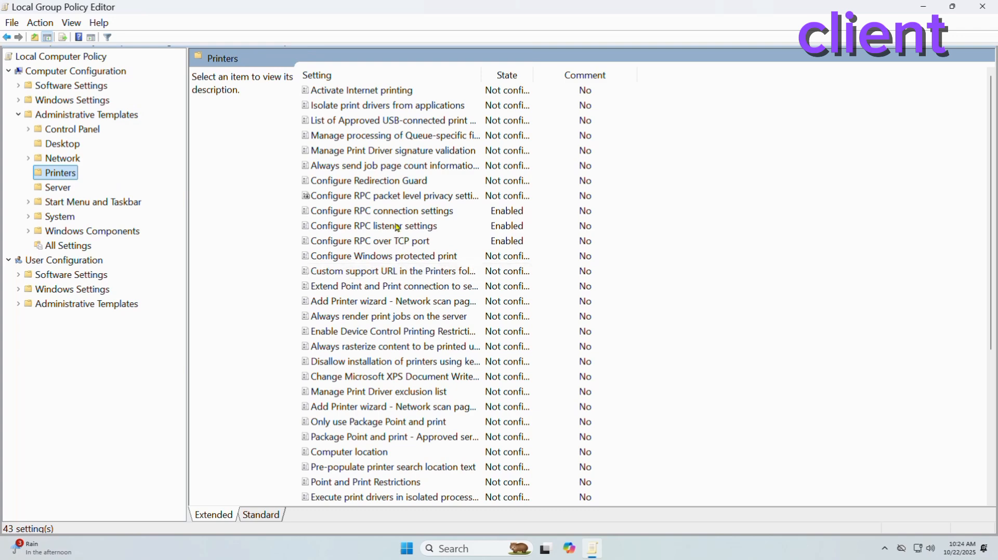
In "Configure RPC connection settings", choose RPC over named pipes as the protocol for outgoing RPC connections and apply it
double_click(358, 215)
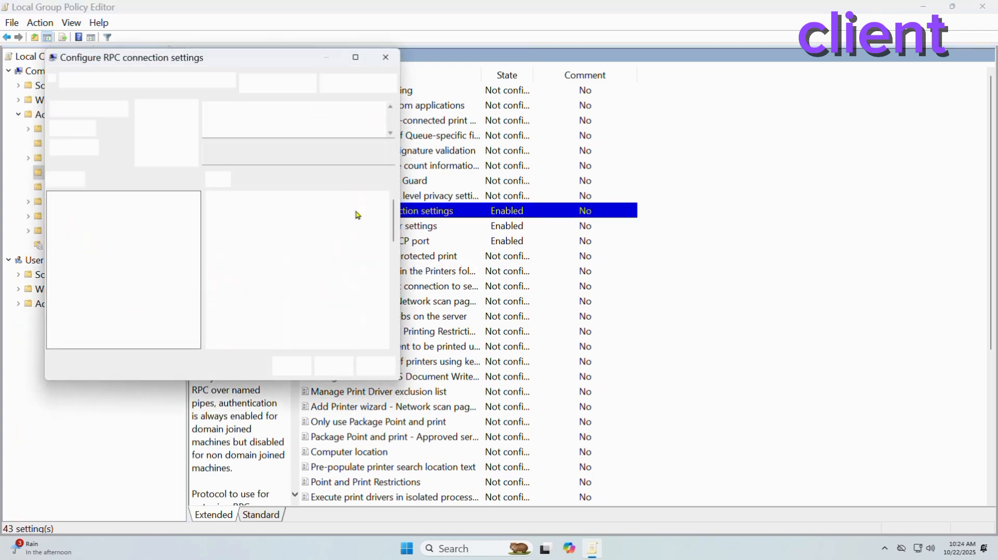
click(356, 59)
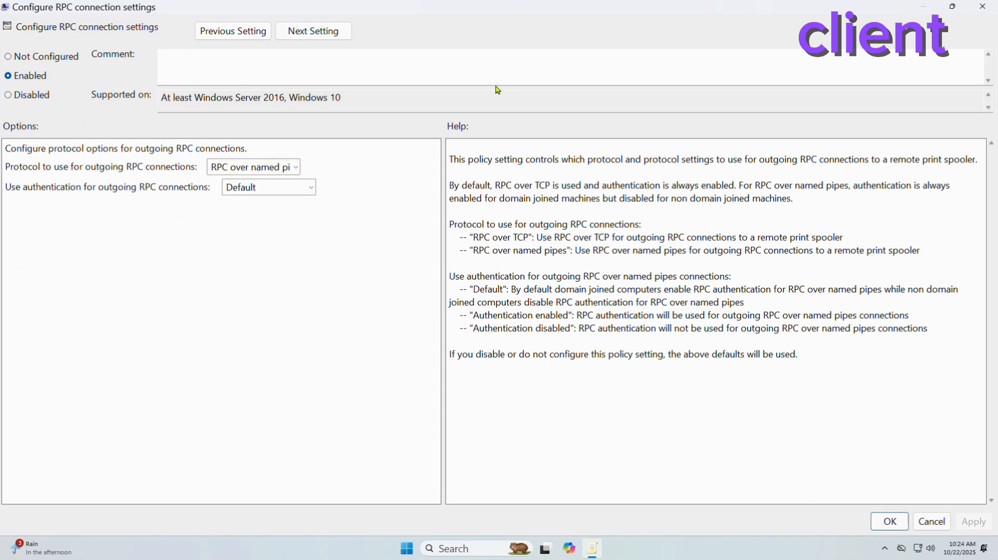
click(953, 6)
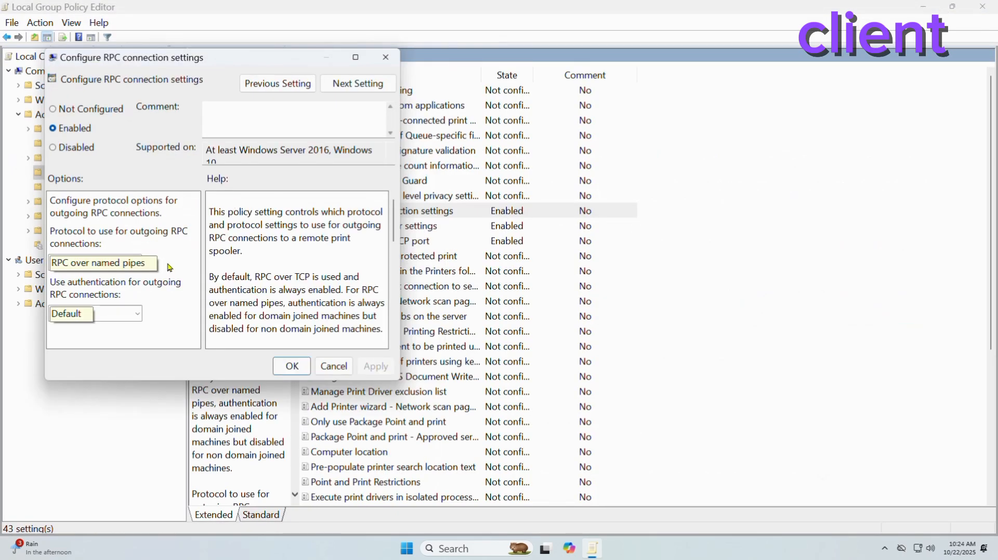
click(137, 263)
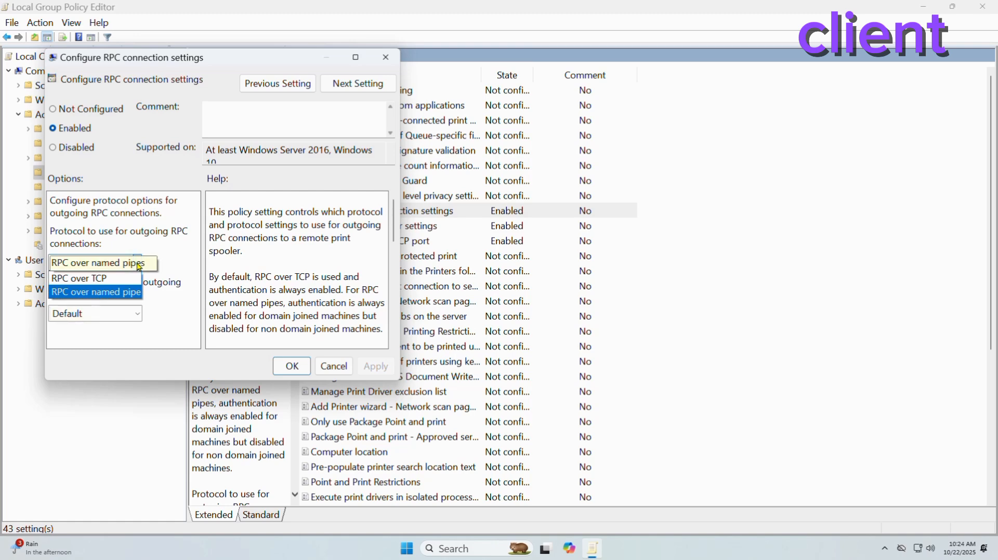
click(129, 293)
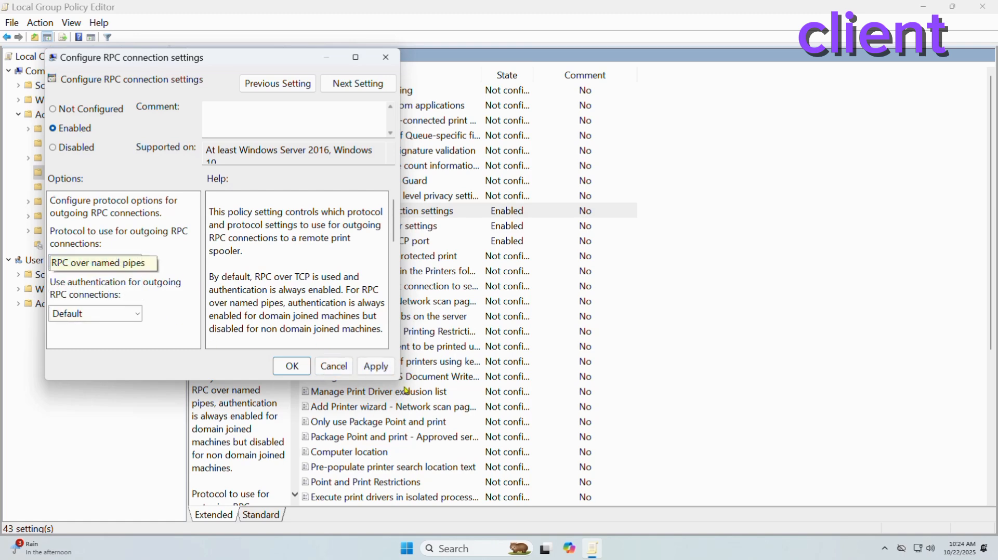
click(379, 366)
click(292, 366)
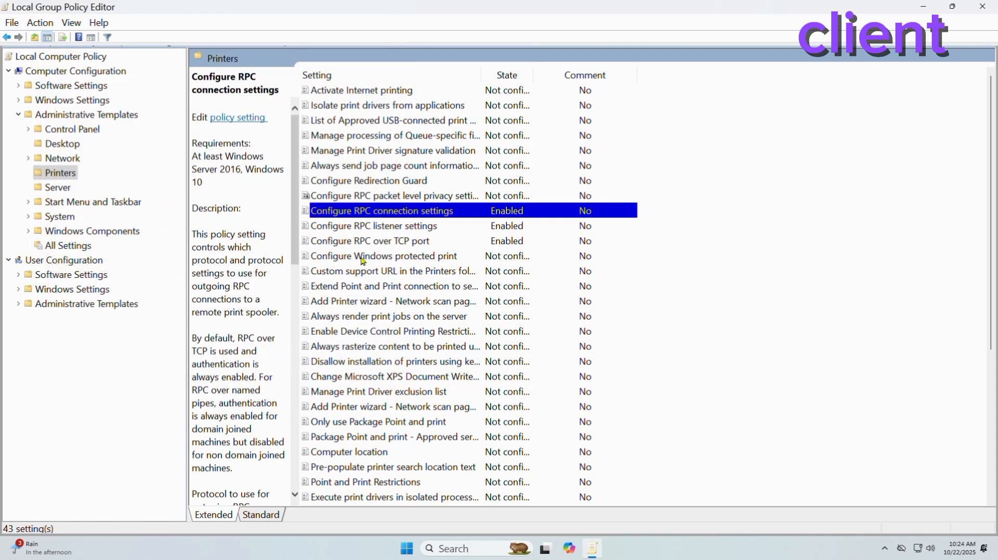
In "Configure RPC listener settings", allow RPC over named pipes and TCP for incoming RPC connections and apply it
double_click(377, 229)
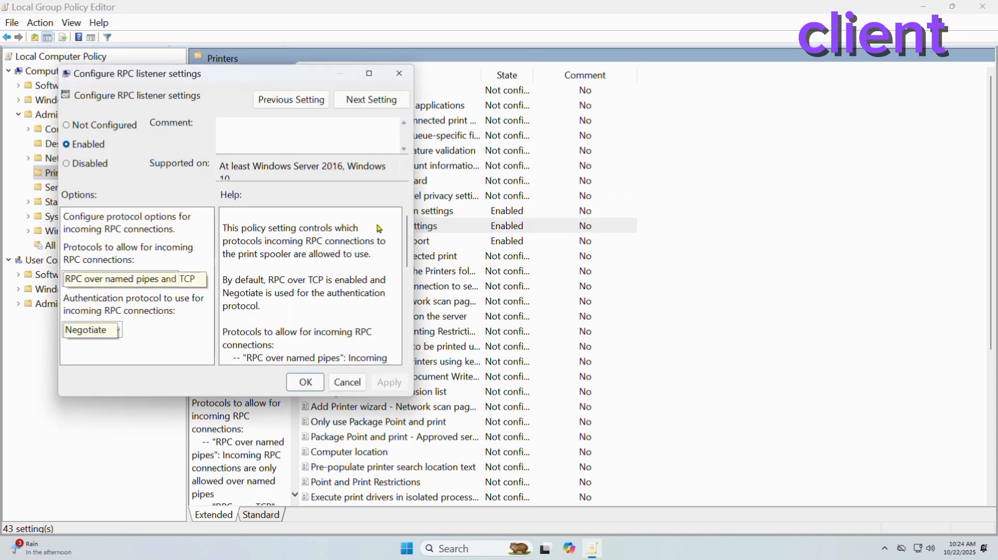
click(171, 279)
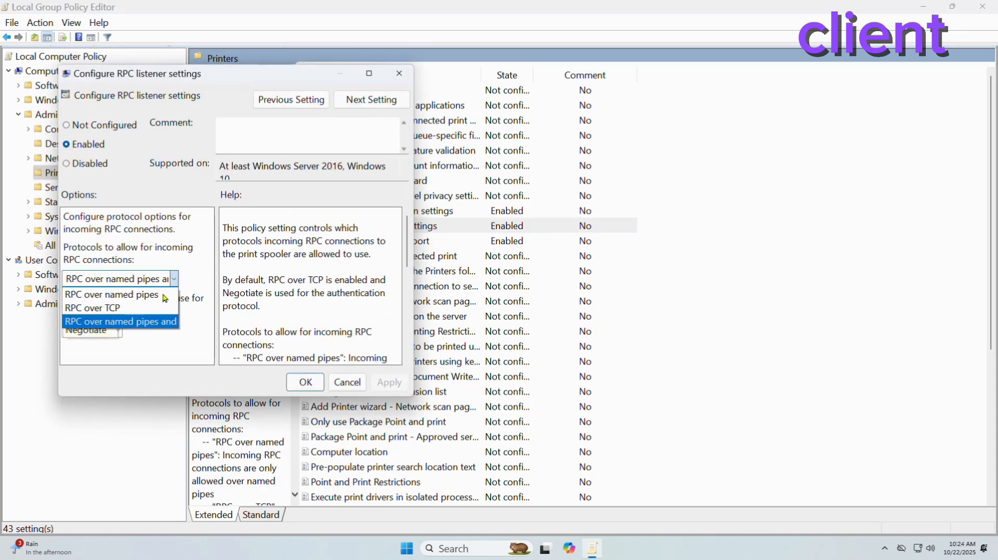
click(154, 324)
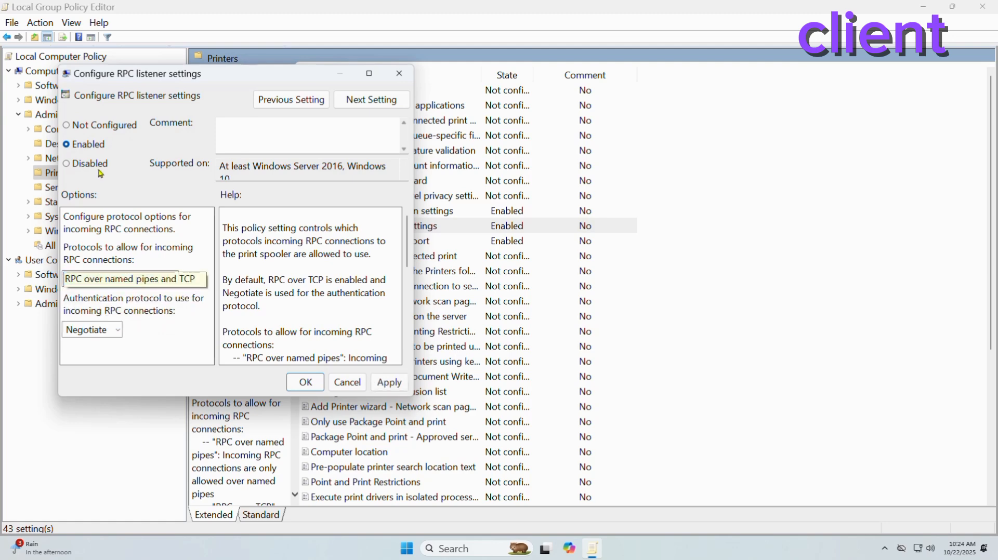
click(389, 382)
click(307, 383)
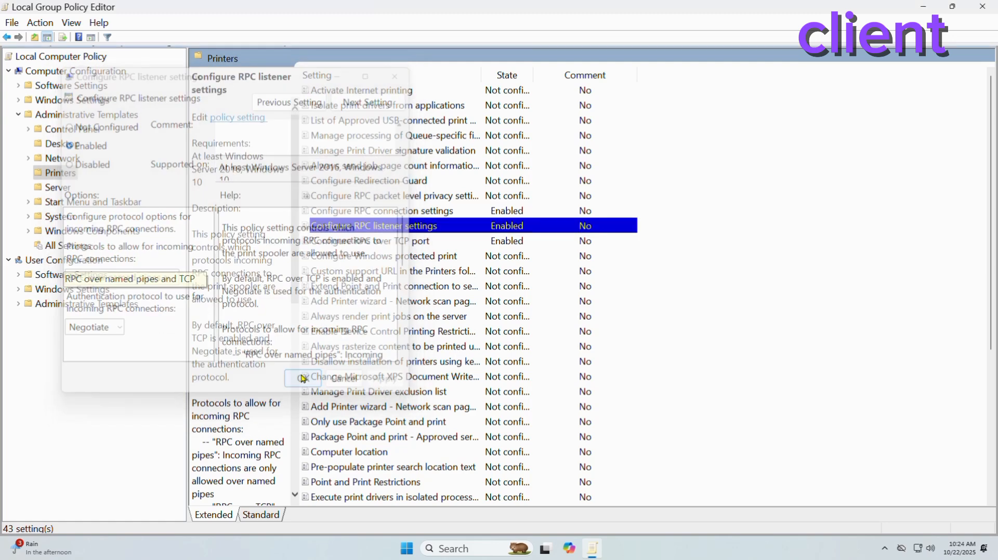
Set the "Configure RPC over TCP port" policy to Enabled with port 0, apply it, and close the policy editor
double_click(368, 241)
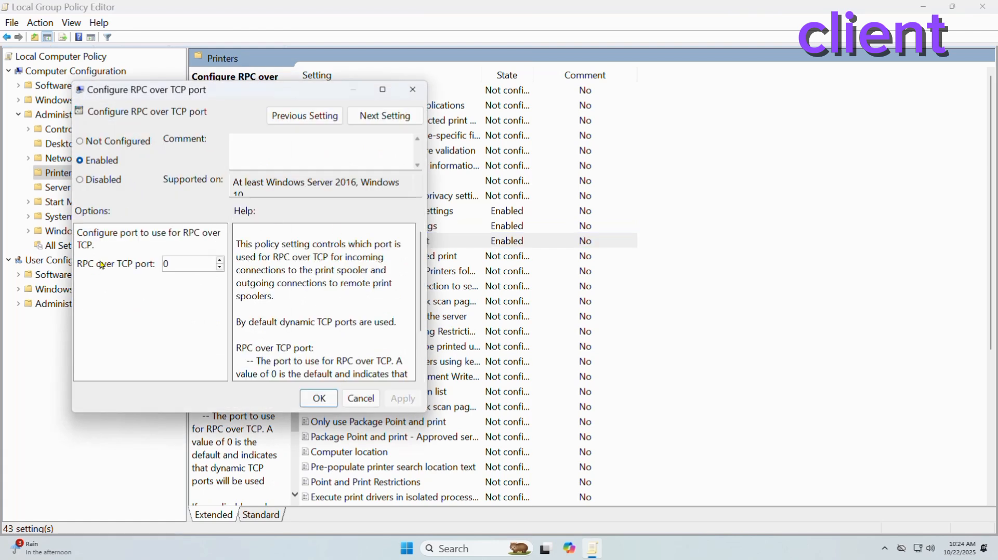
click(102, 147)
click(97, 163)
click(403, 398)
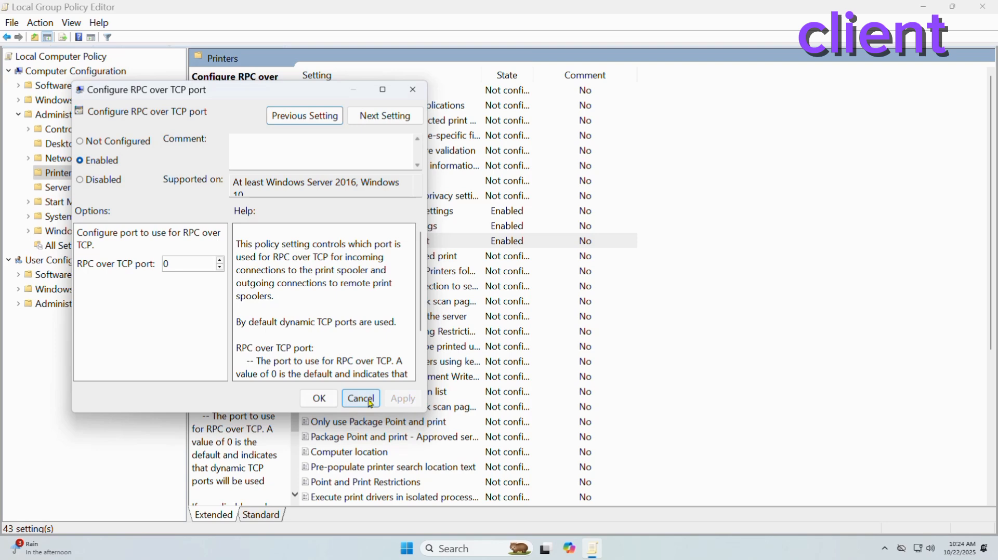
click(319, 399)
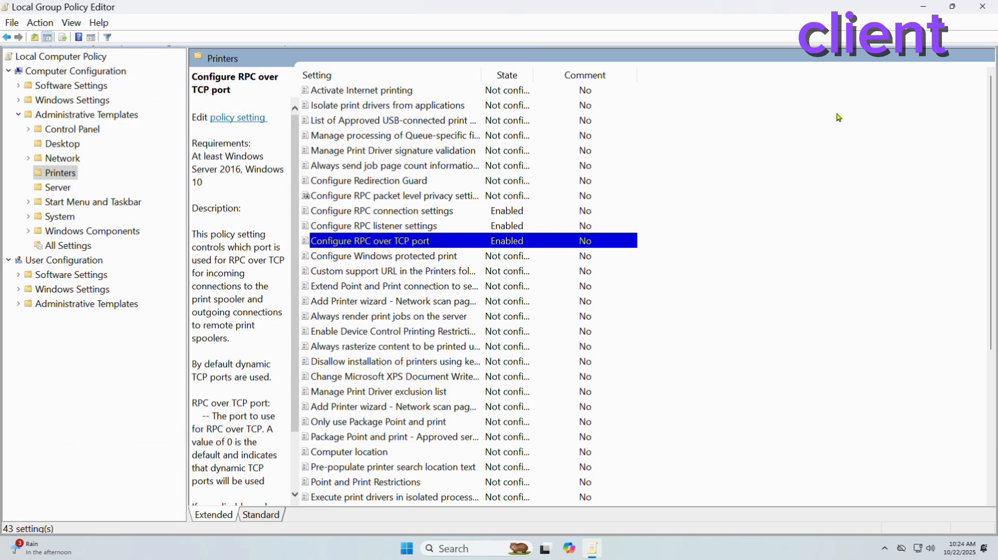
click(983, 7)
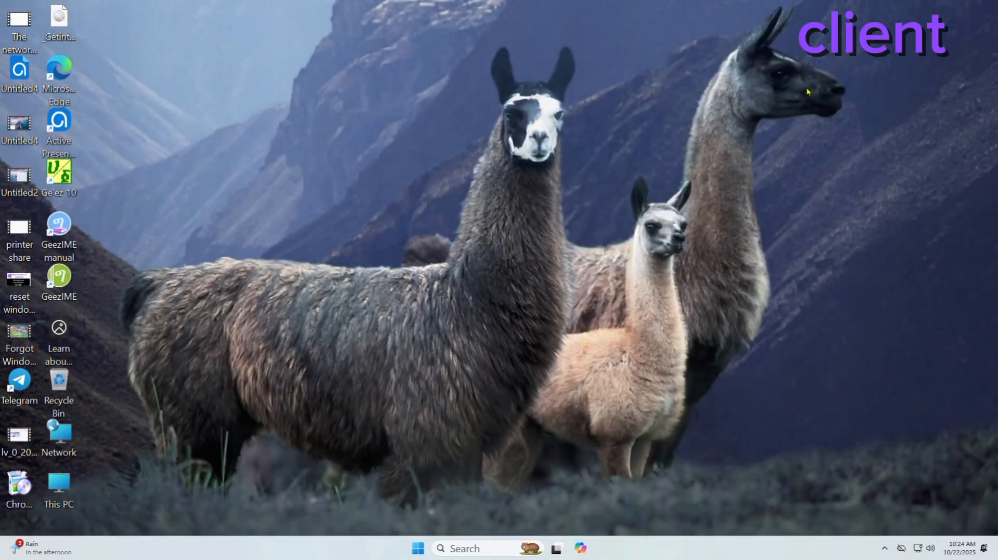
Search Windows for "turn", open "Turn Windows features on or off" and maximize its window
click(497, 549)
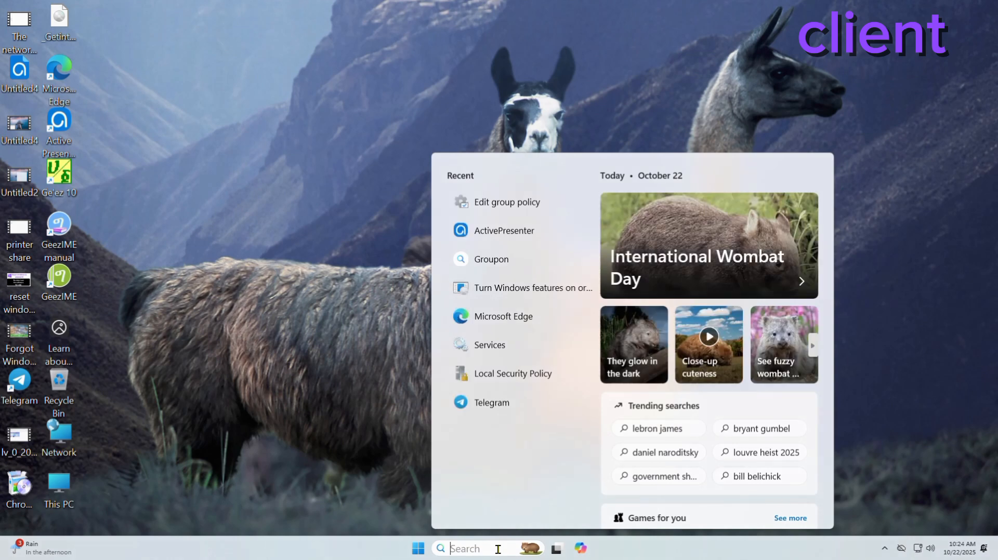
text(tu)
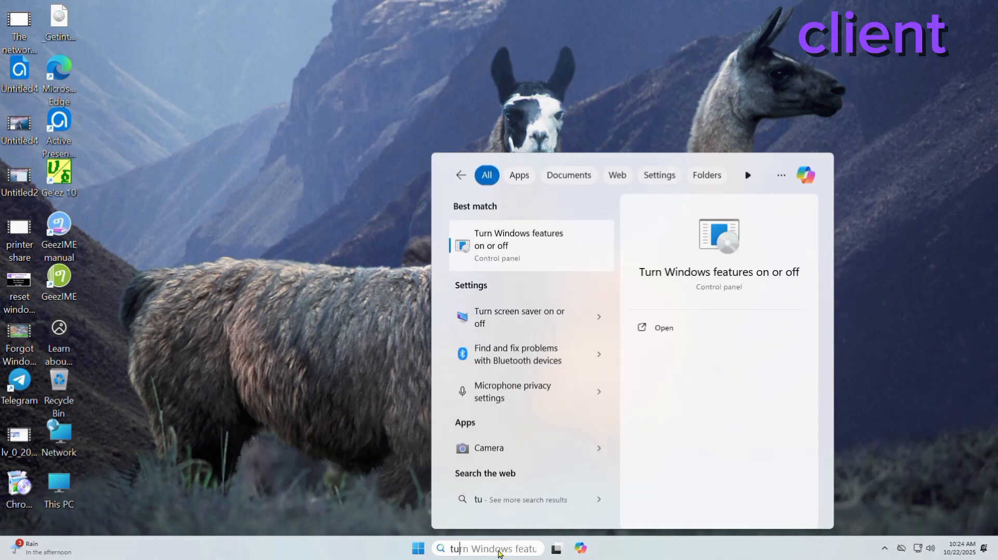
text(rn)
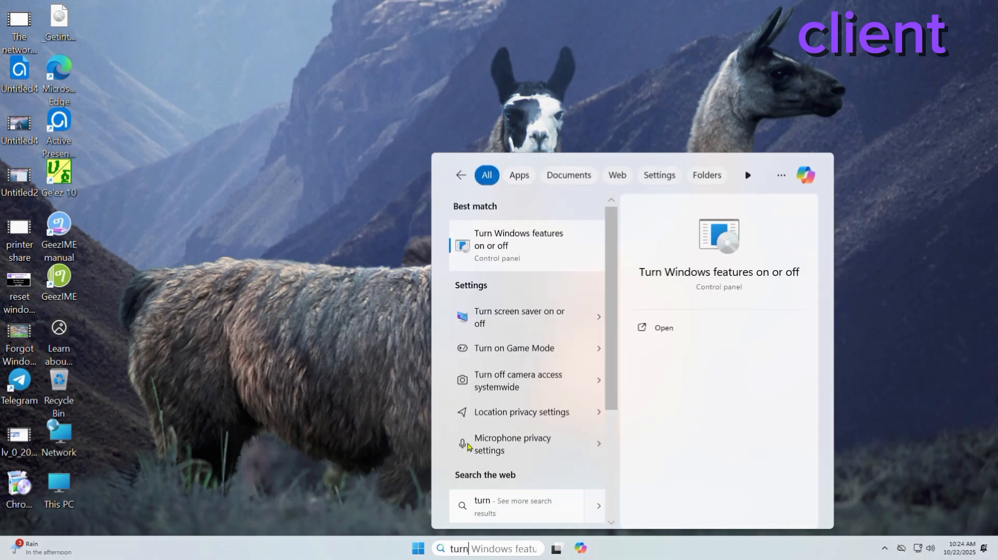
click(469, 246)
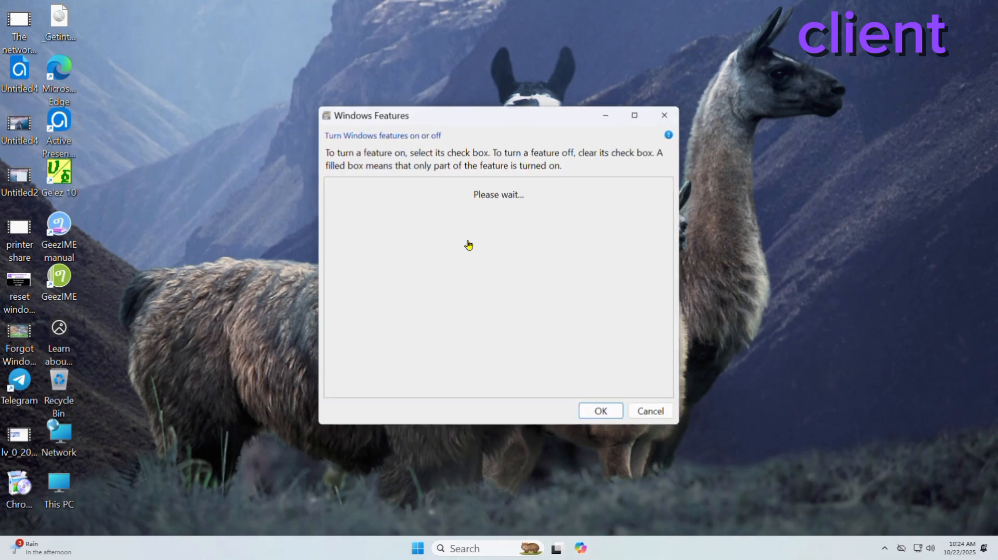
click(637, 116)
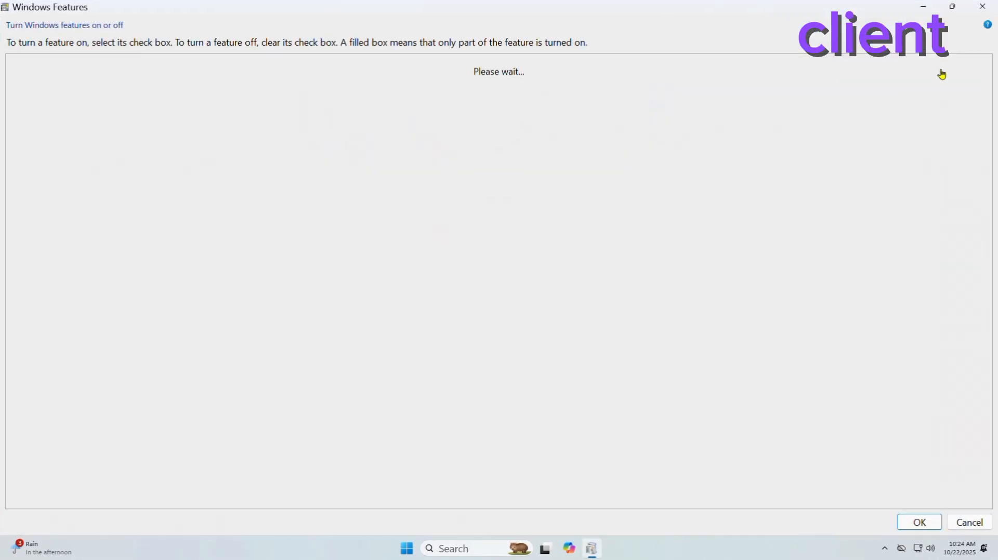
click(953, 9)
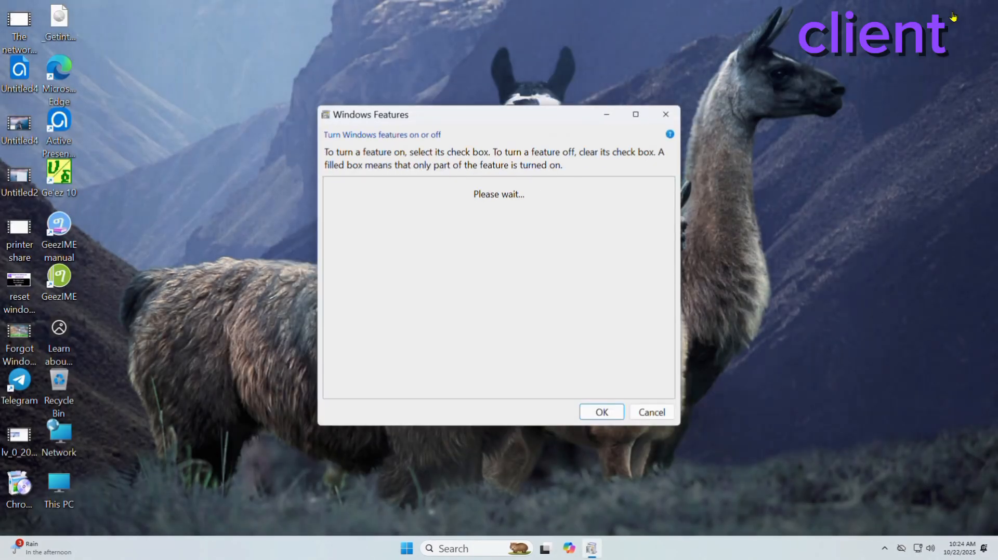
click(635, 114)
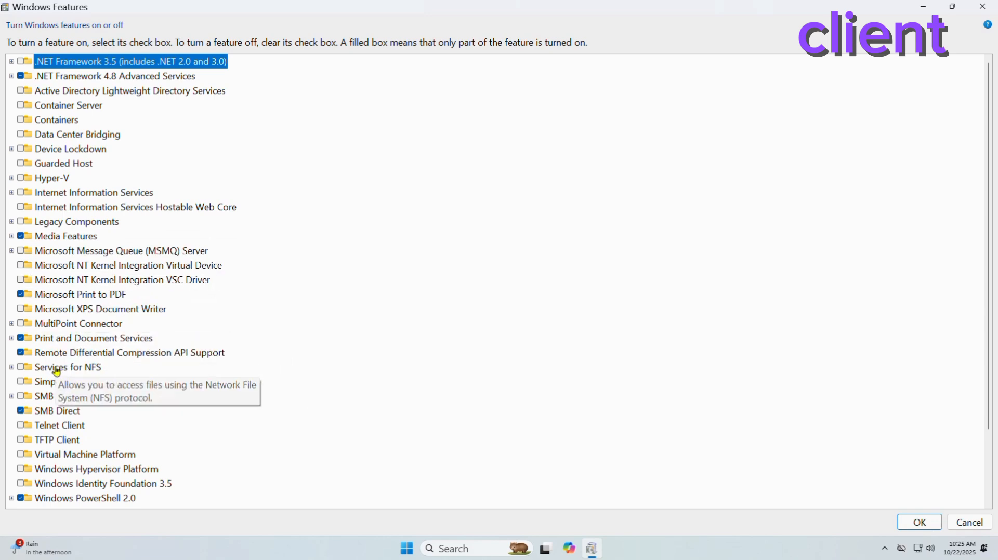
Under Print and Document Services, turn on Internet Printing Client and LPD Print Service, and accept the feature selection
click(12, 398)
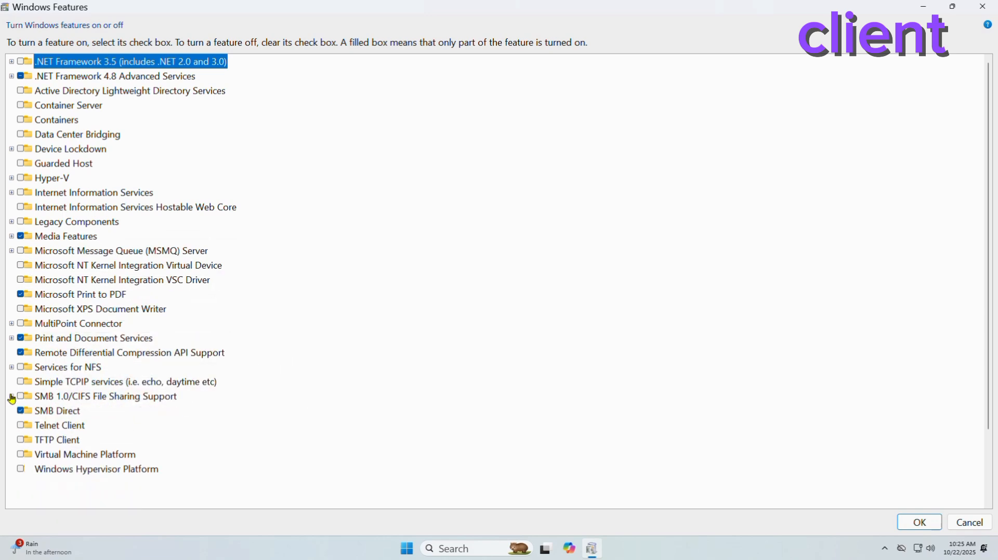
scroll(57, 453, down, 2)
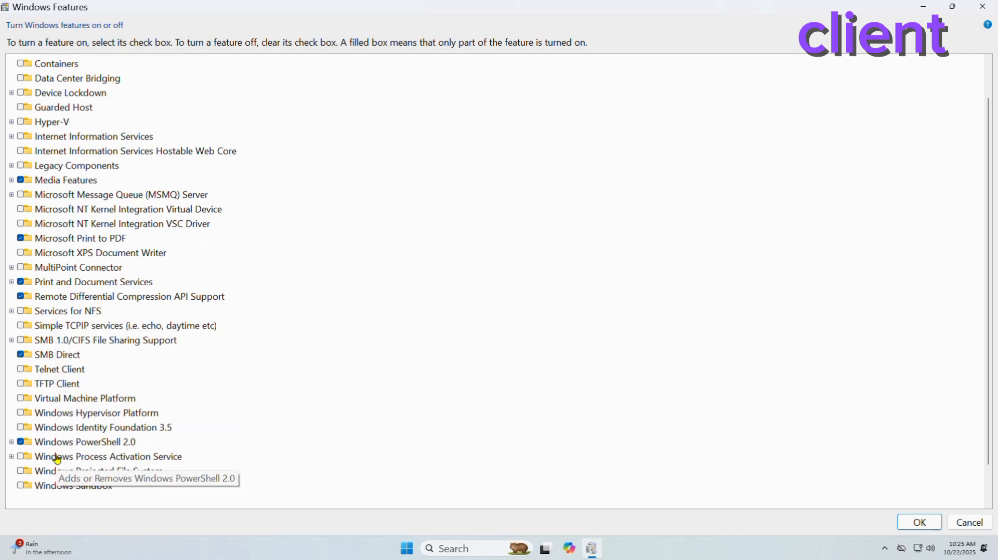
scroll(62, 253, up, 2)
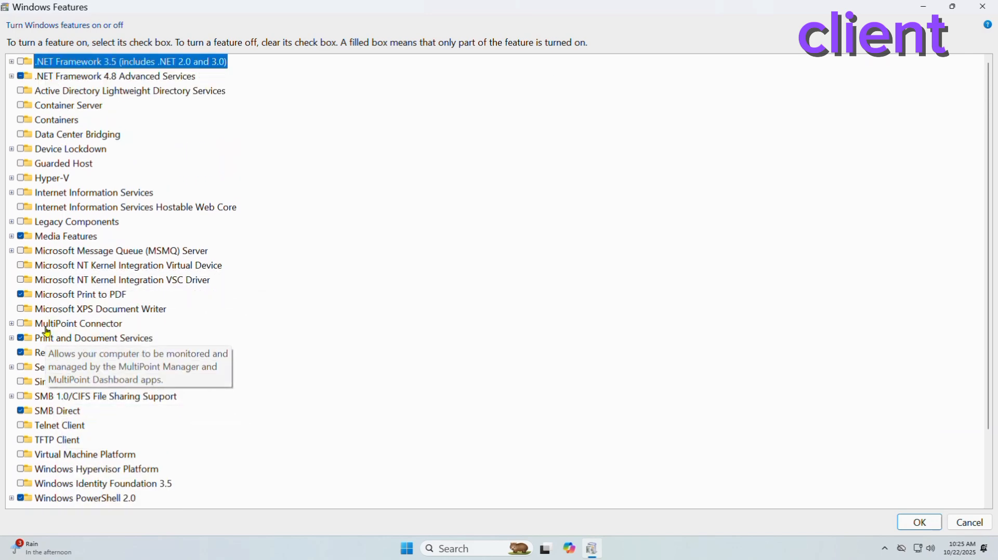
click(11, 340)
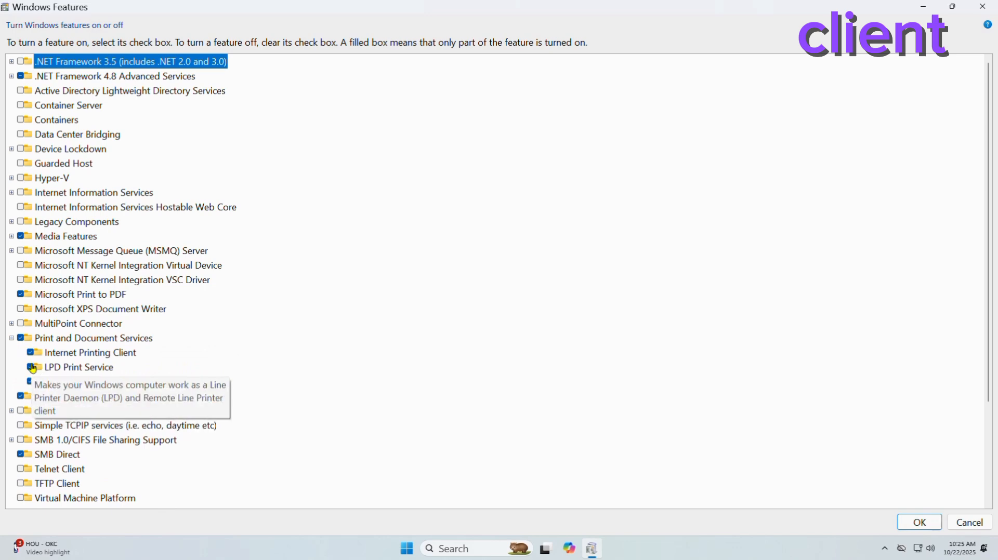
click(30, 354)
click(31, 369)
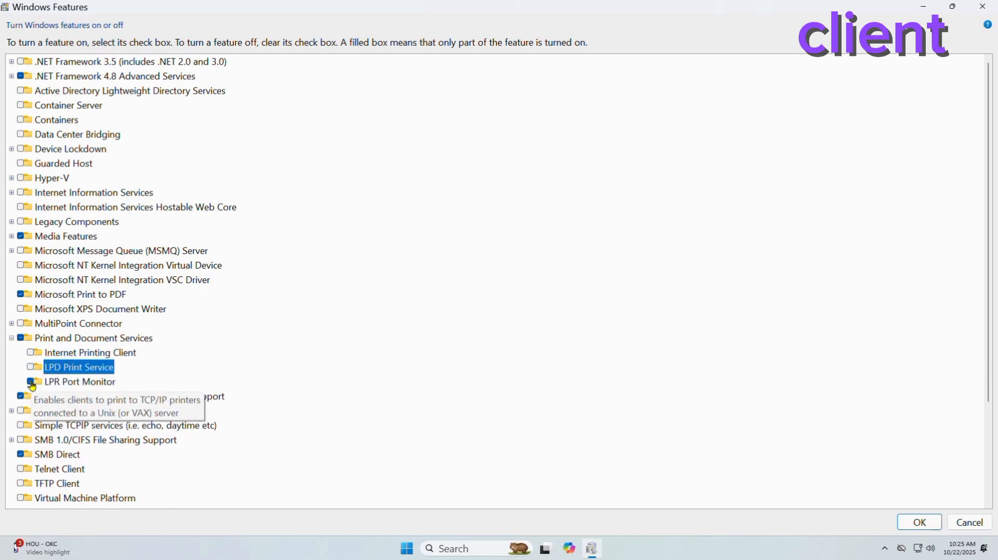
click(31, 354)
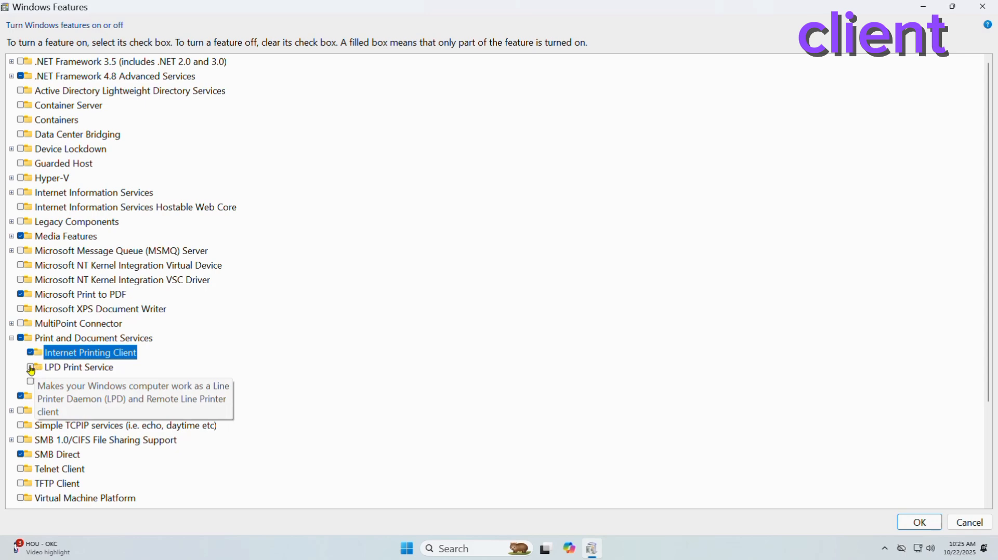
click(31, 369)
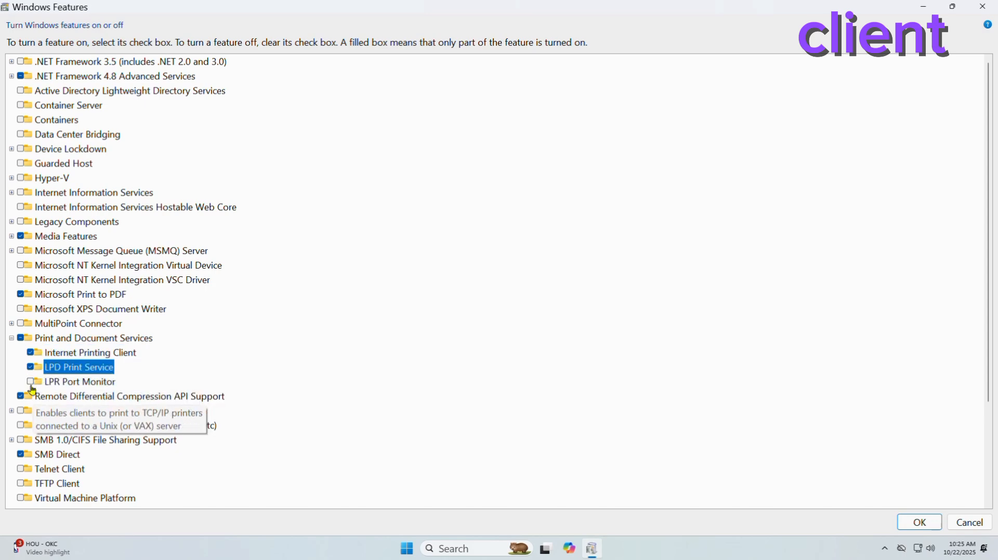
click(902, 527)
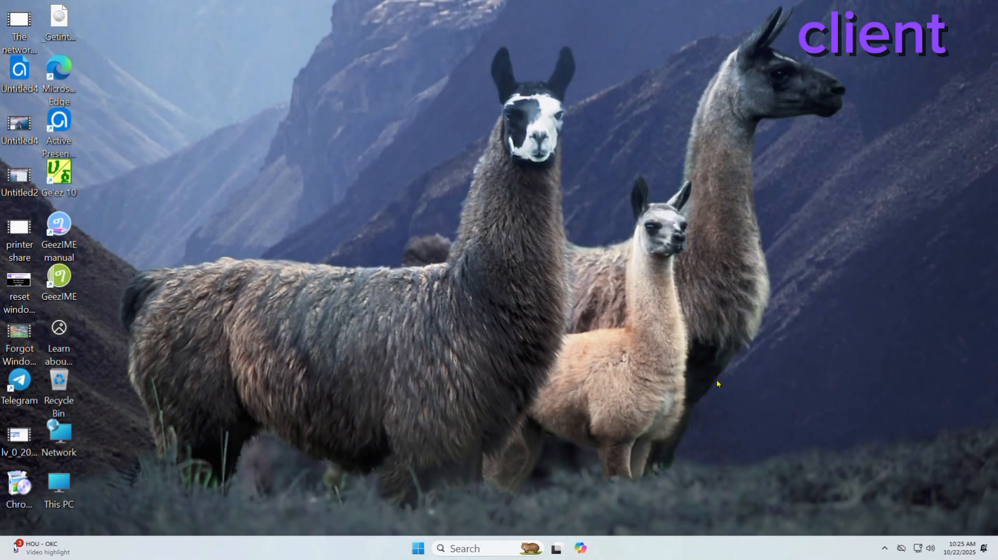